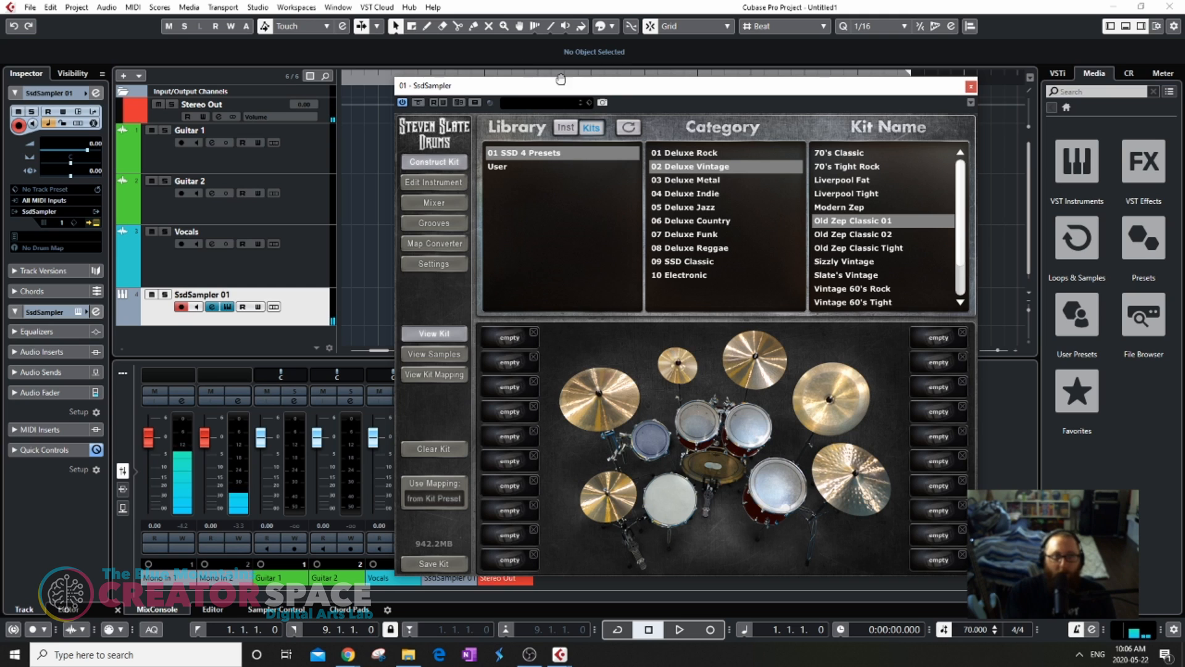
Move the SsdSampler window clear of the arrangement and open its groove browser.
drag(597, 86, 785, 98)
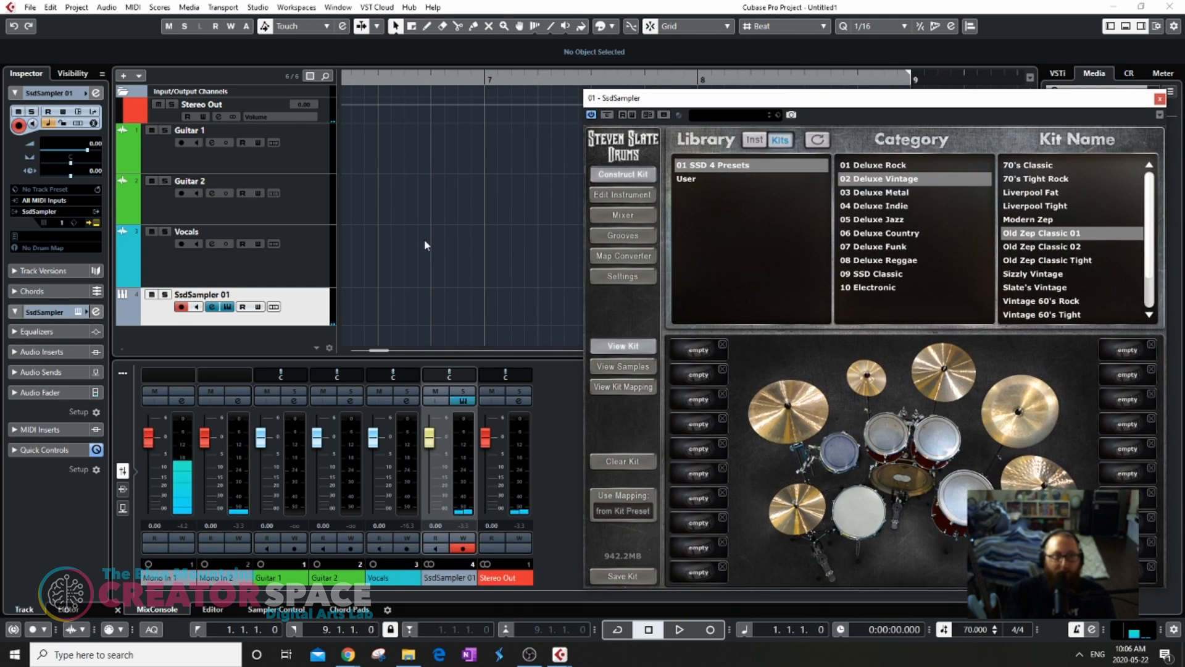
scroll(424, 243, down, 1)
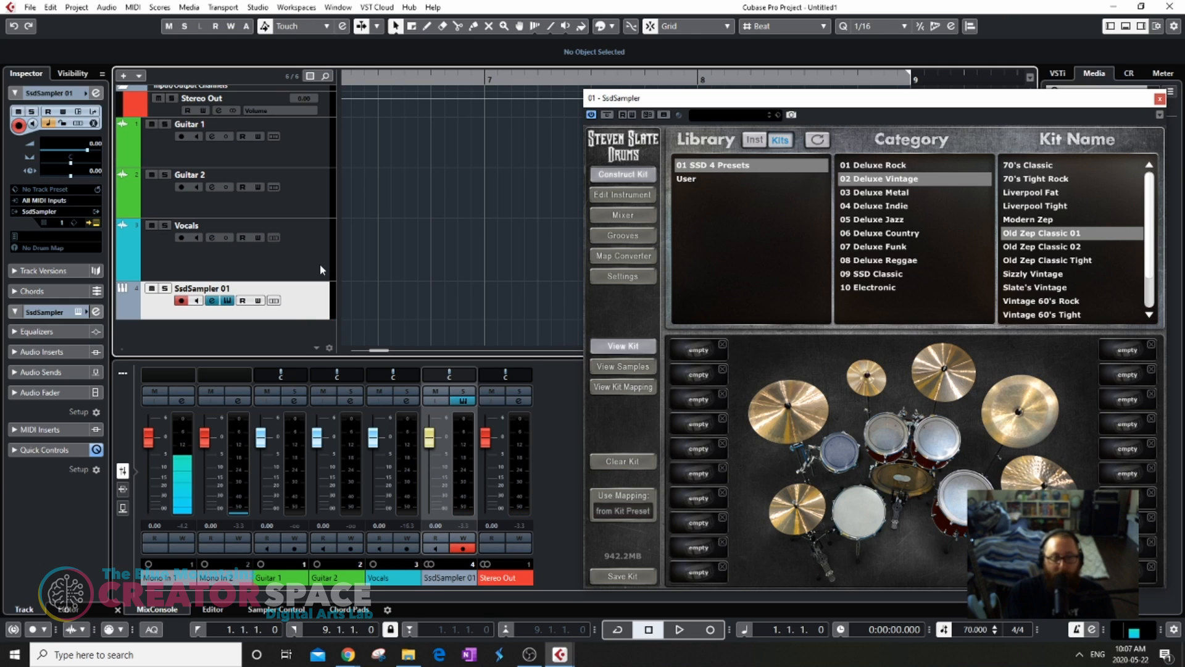
right_click(313, 307)
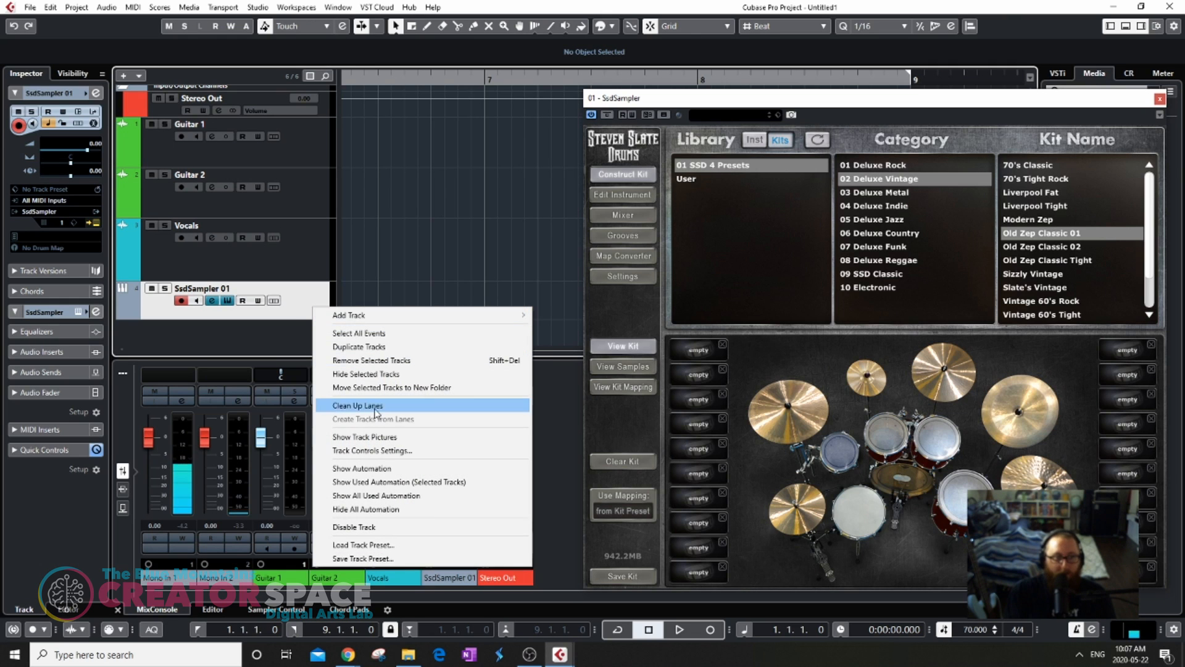
click(625, 240)
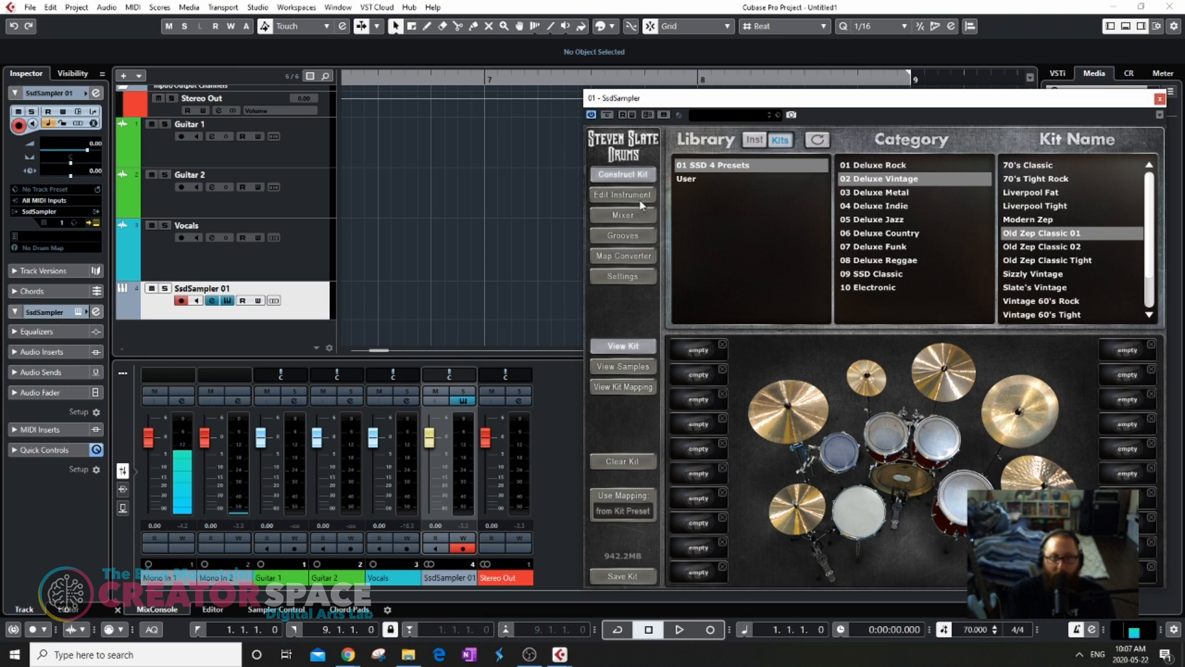
click(622, 235)
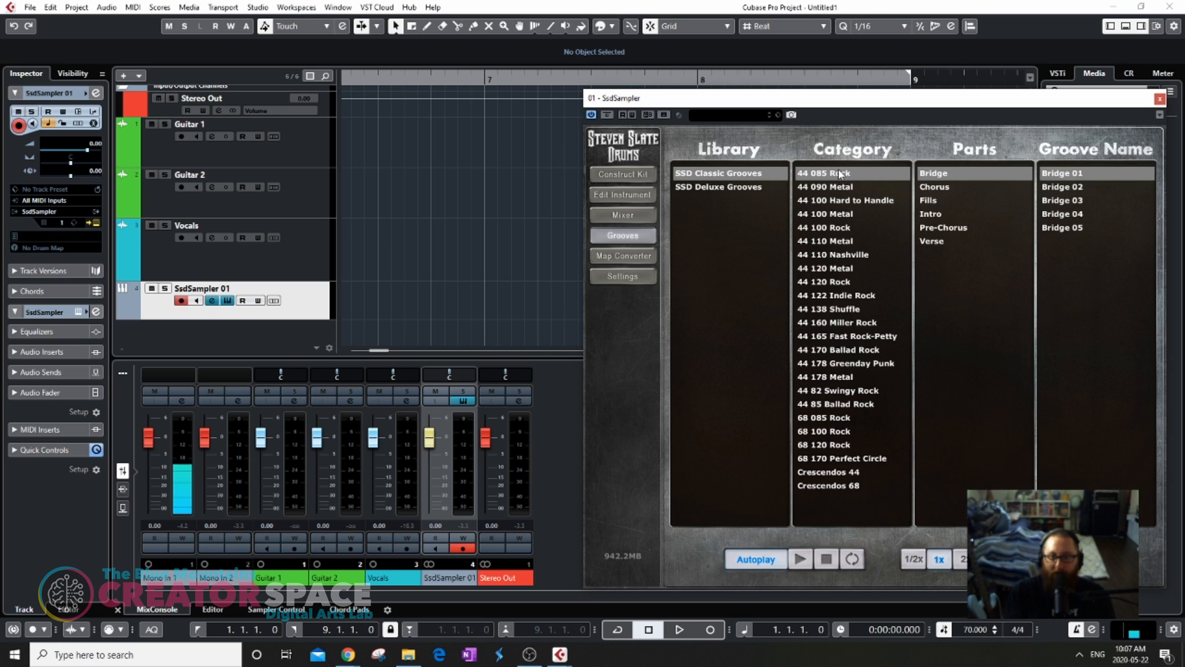
Audition verse grooves in the 68 085 Rock and 44 82 Swingy Rock categories, including Verse 02 HH.
click(836, 418)
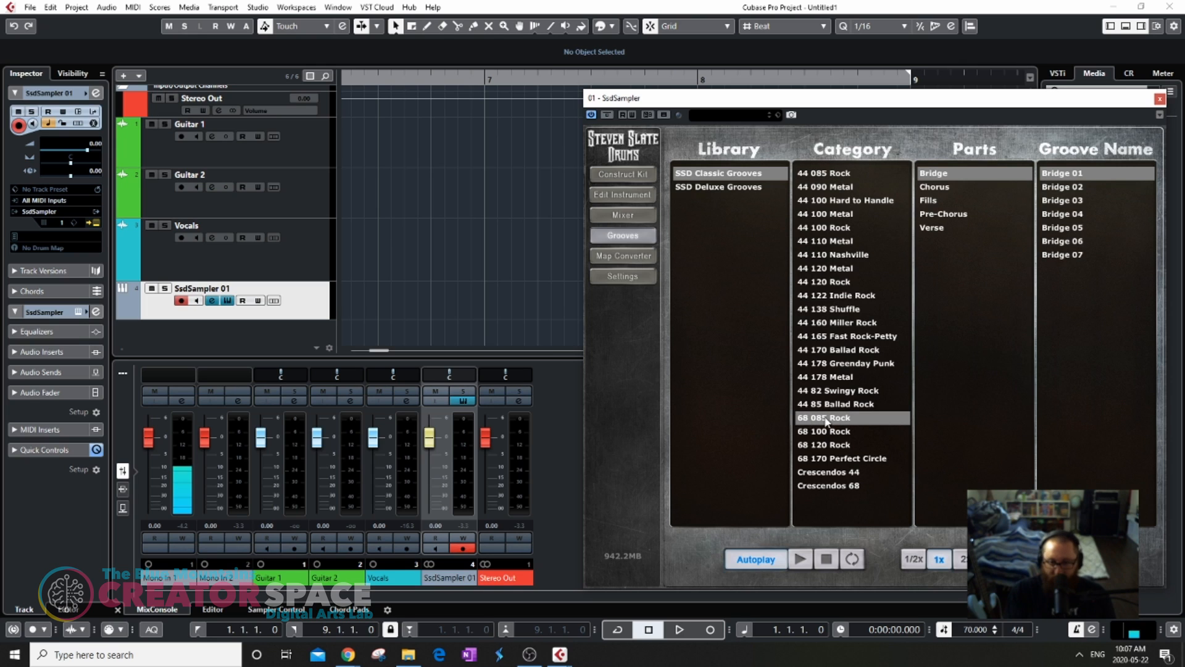
click(935, 230)
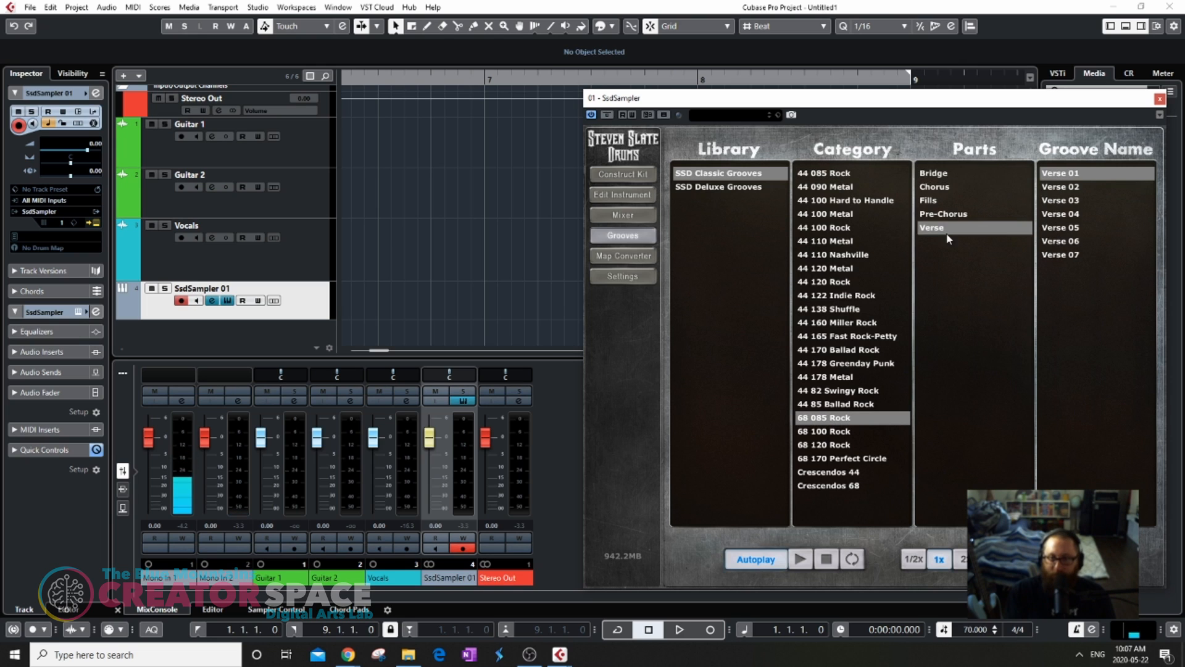
click(1072, 175)
click(1071, 187)
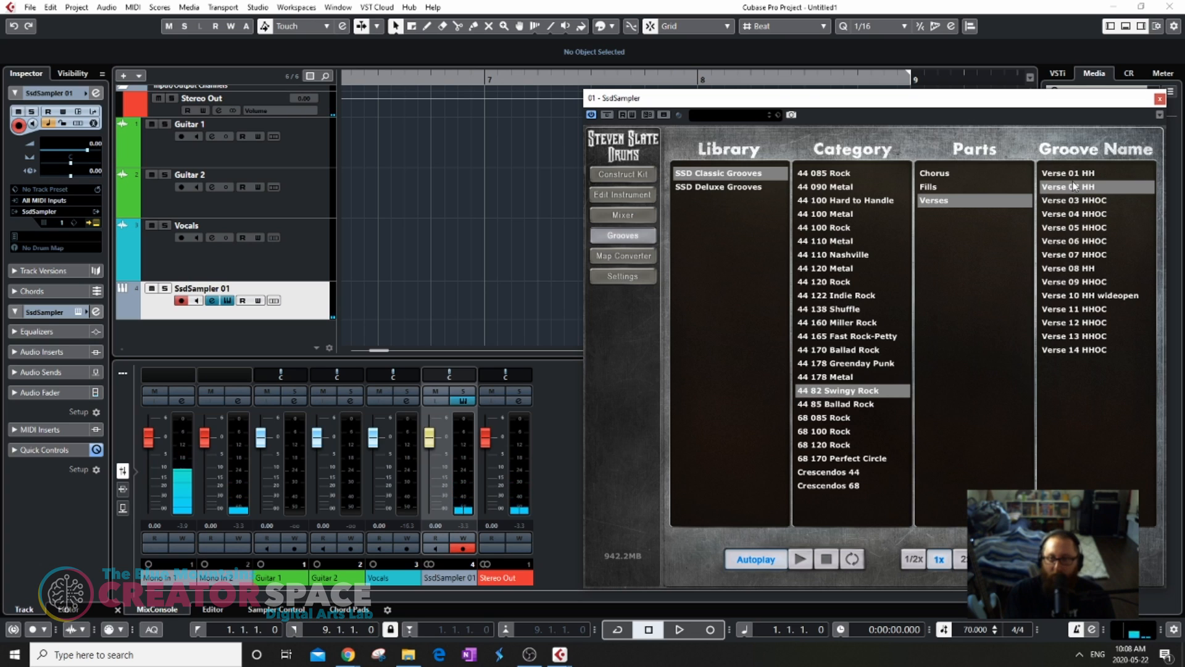
Place the Verse 08 HH groove on the SsdSampler 01 track at about bar 6 and close the sampler window.
click(1077, 269)
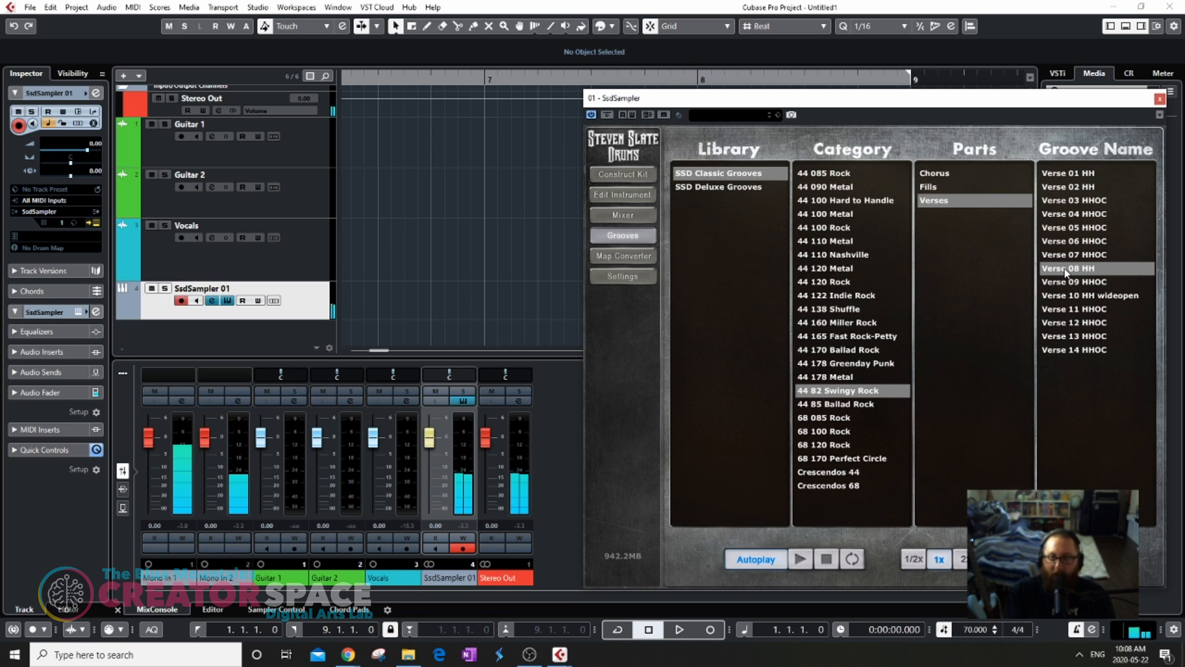
drag(1066, 271, 389, 310)
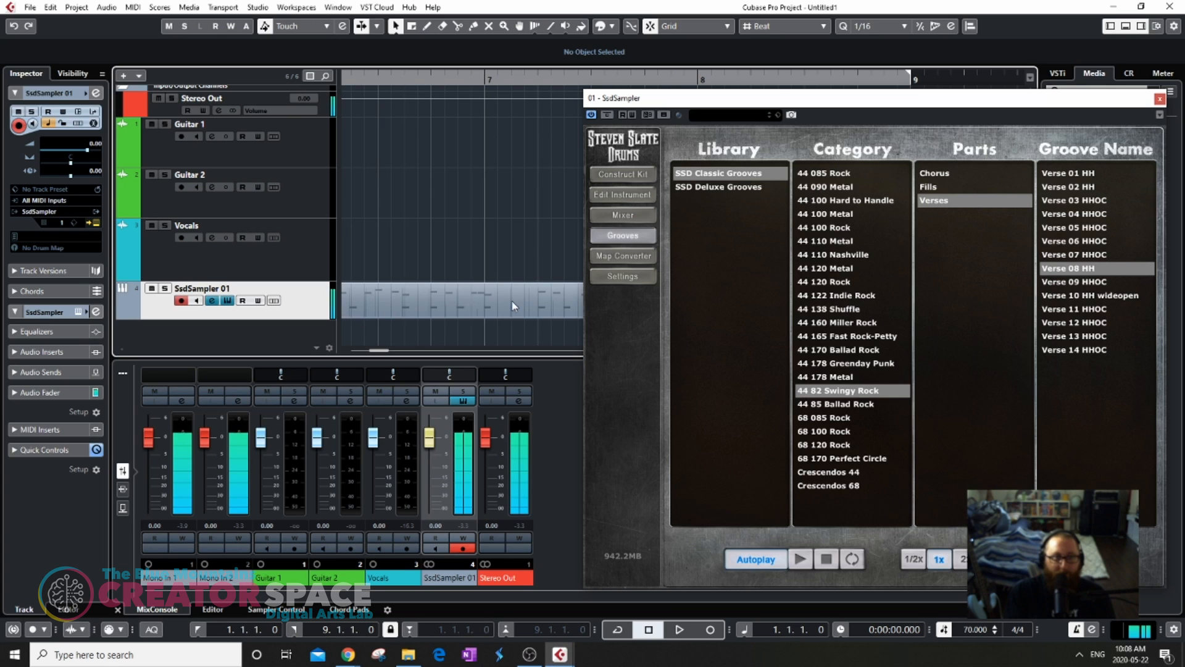
click(1158, 99)
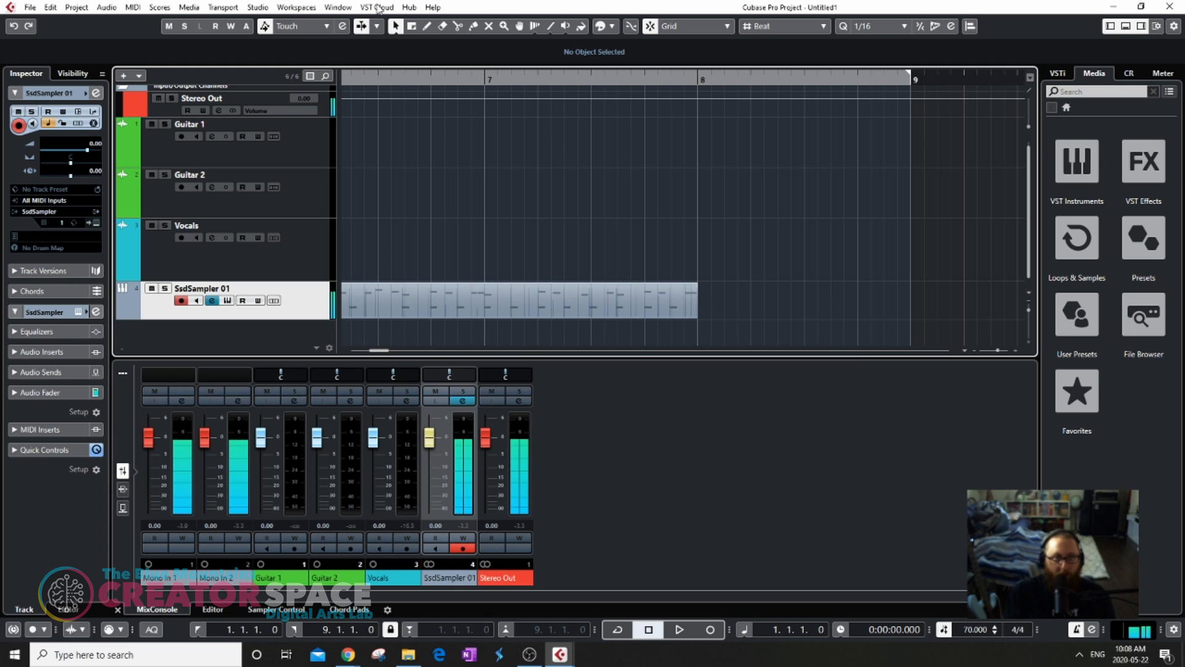
Move the drum clip on the SsdSampler 01 track to the project start at bar 1.
key(g)
key(g)
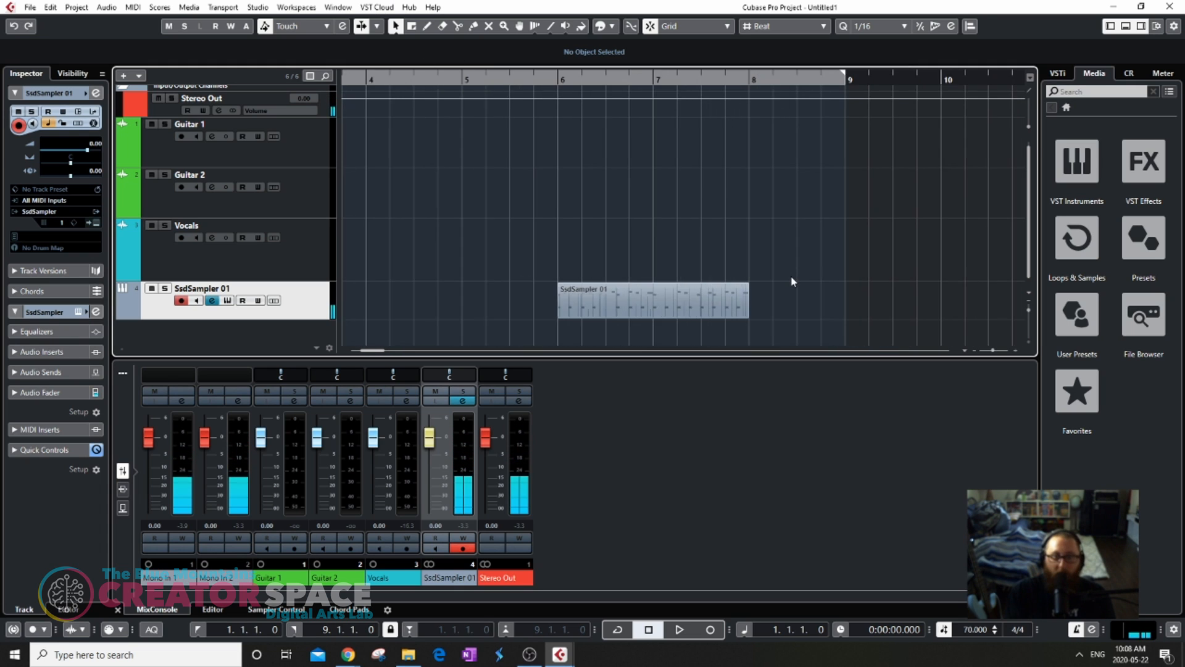
key(g)
drag(602, 305, 364, 310)
key(h)
key(h)
key(h)
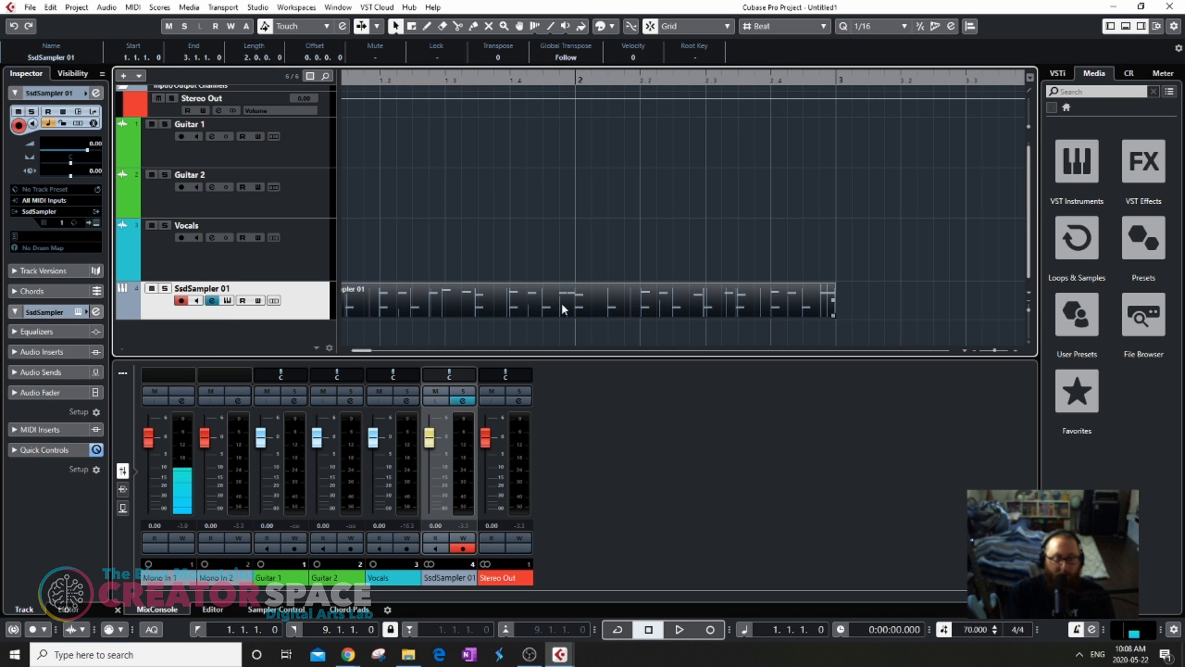
drag(371, 350, 331, 355)
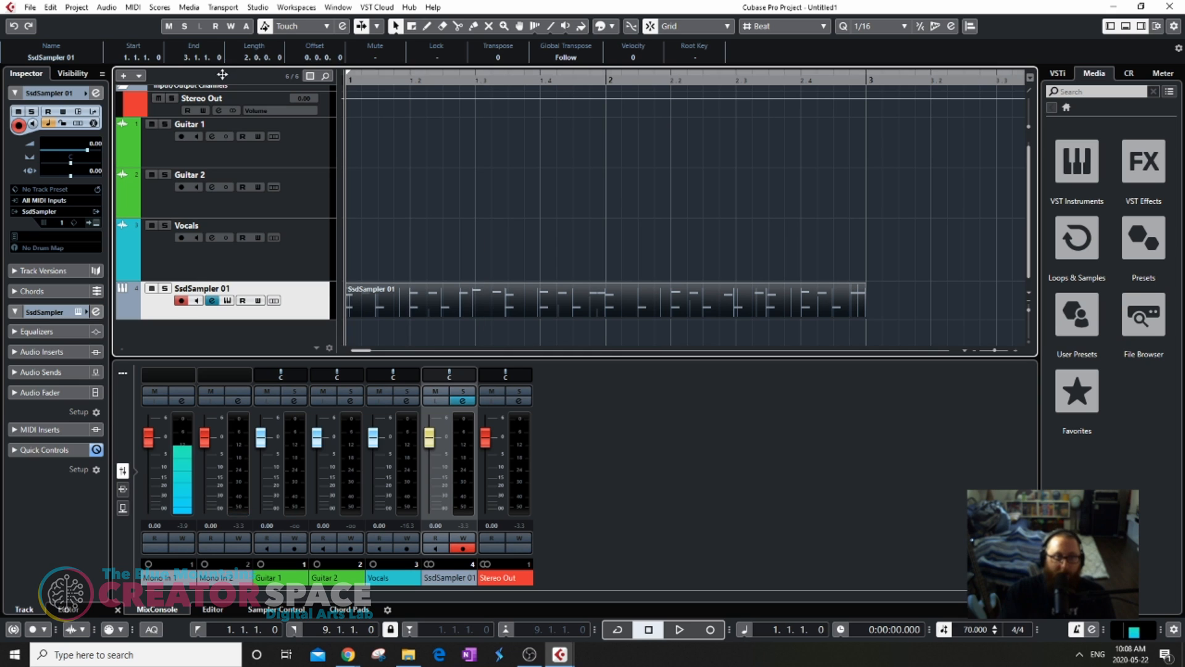
Play back the drum clip, stop, and place the playhead at bar 3 where the clip ends.
key(space)
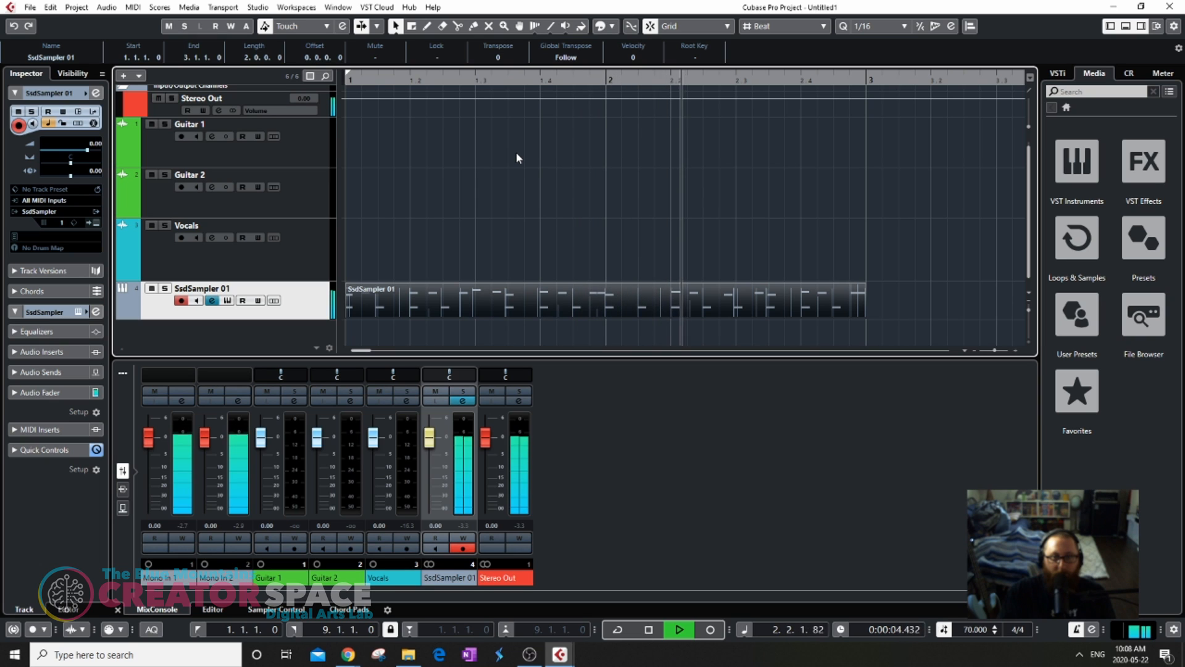
key(space)
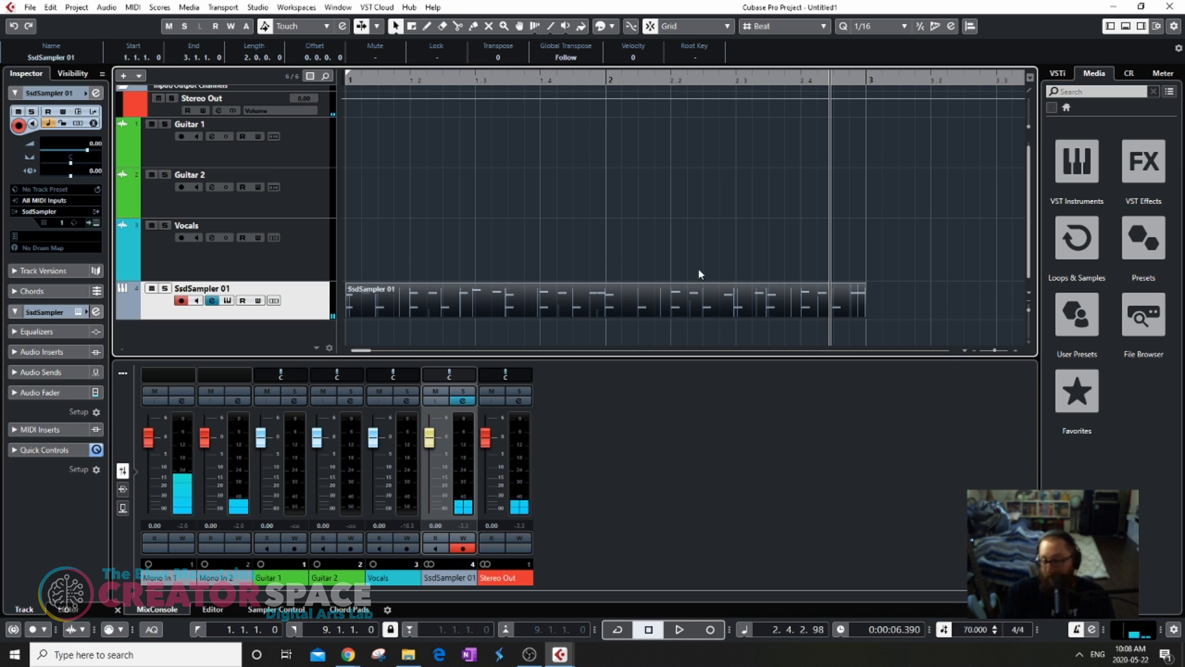
scroll(586, 249, down, 8)
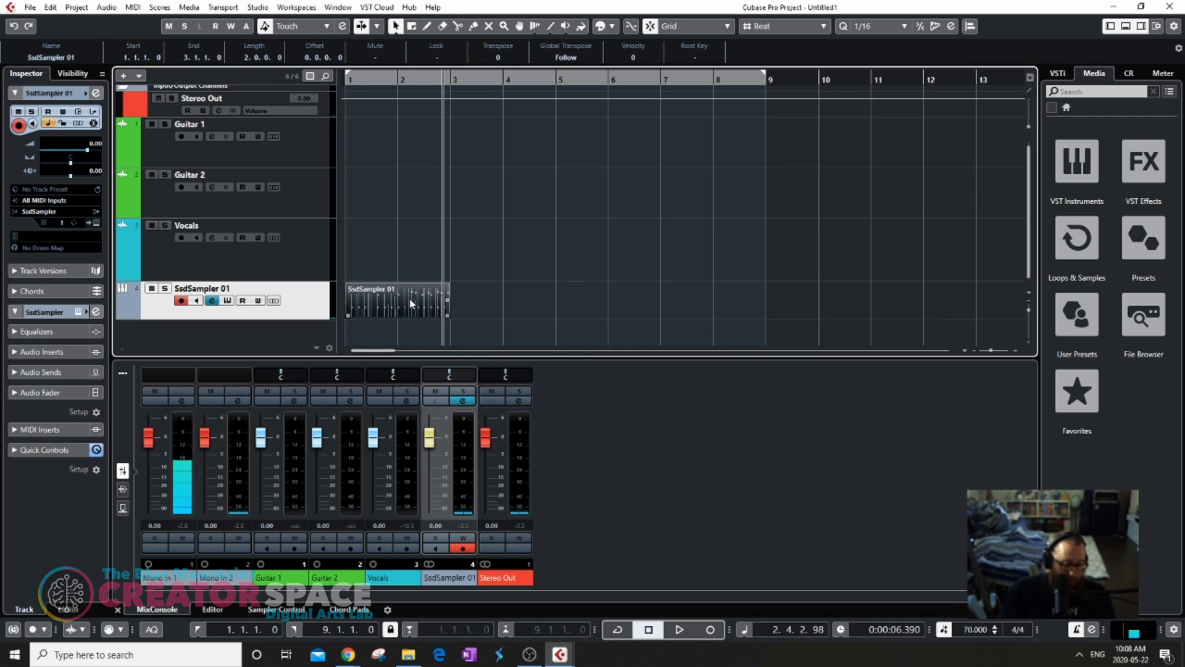
scroll(389, 294, up, 5)
scroll(537, 302, down, 3)
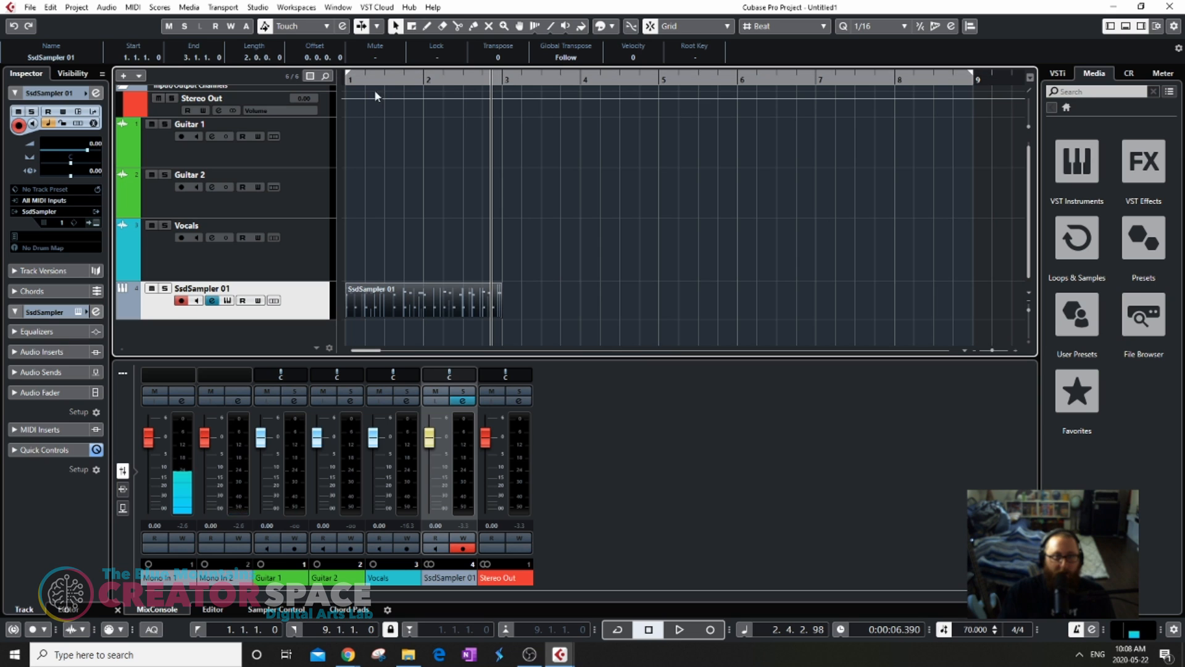
scroll(490, 178, up, 7)
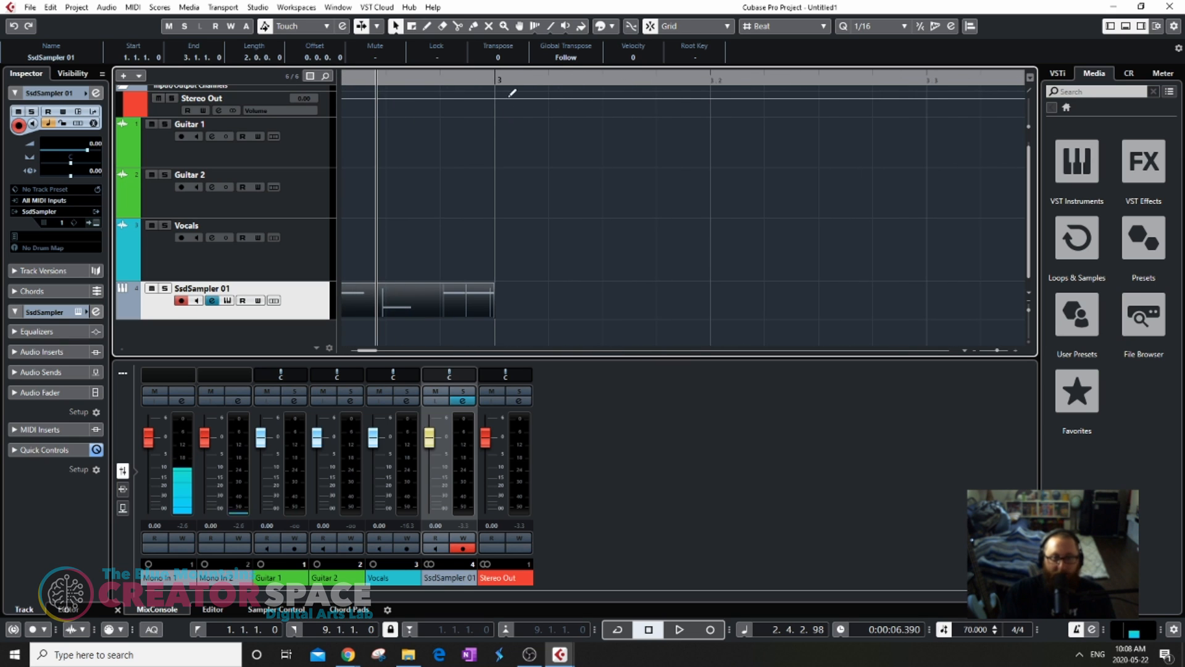
drag(495, 77, 535, 96)
scroll(597, 259, down, 7)
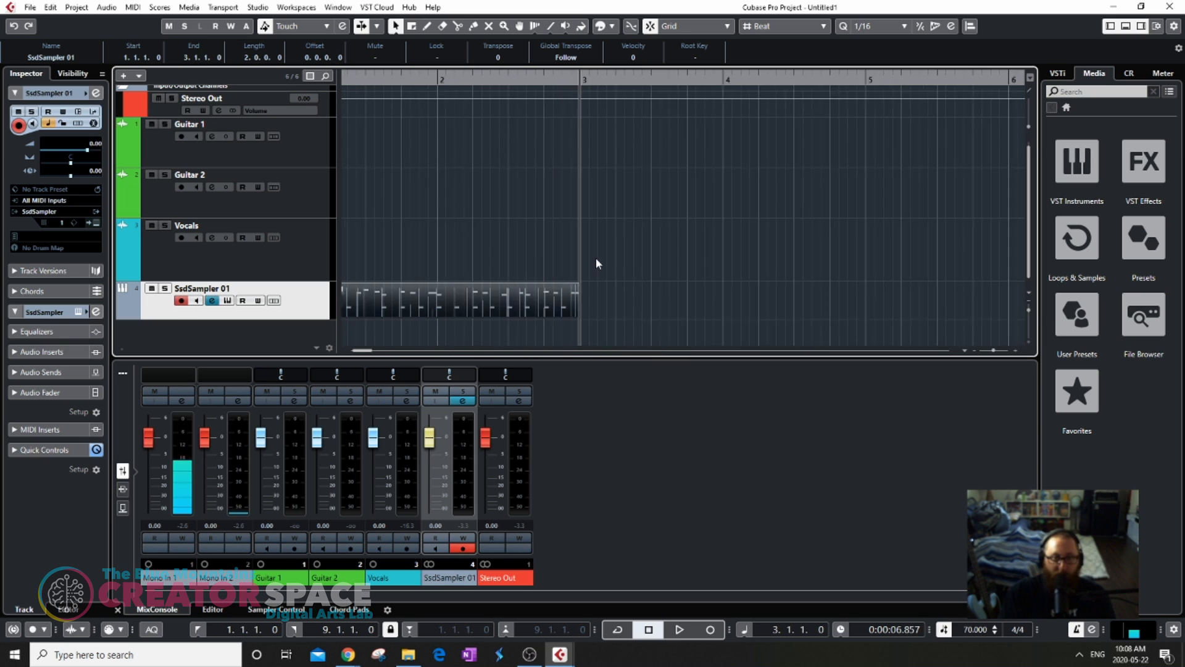
drag(502, 78, 503, 96)
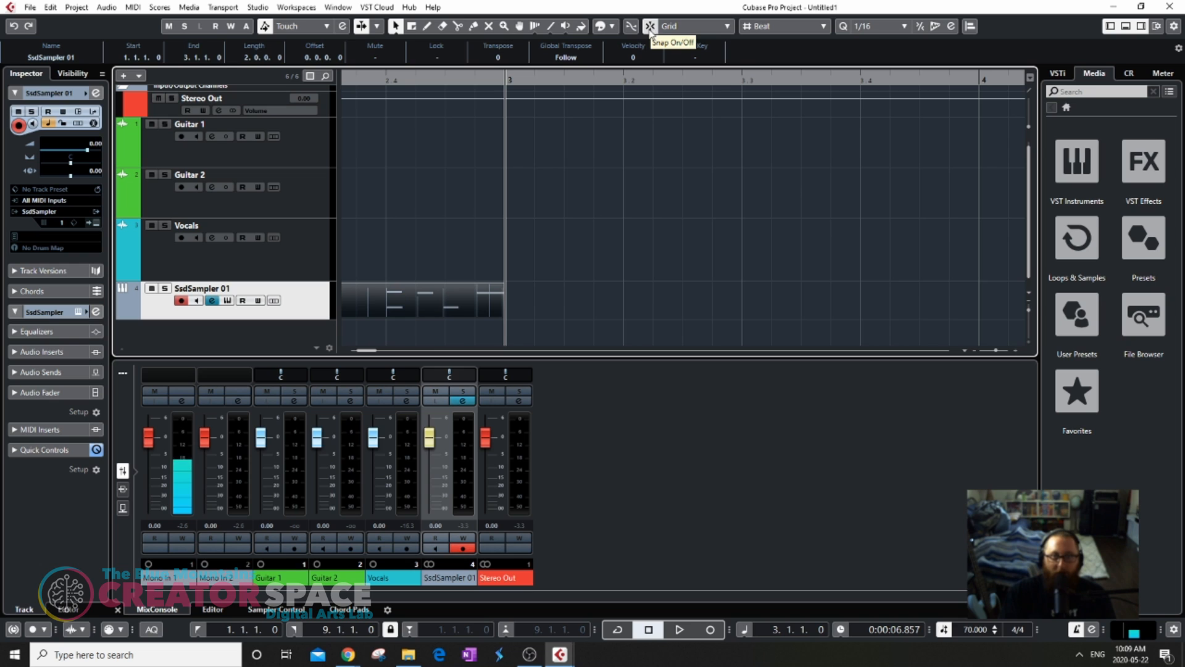
Extend the end of the SsdSampler 01 drum clip to position 3.4.1 with grid snapping on.
click(650, 27)
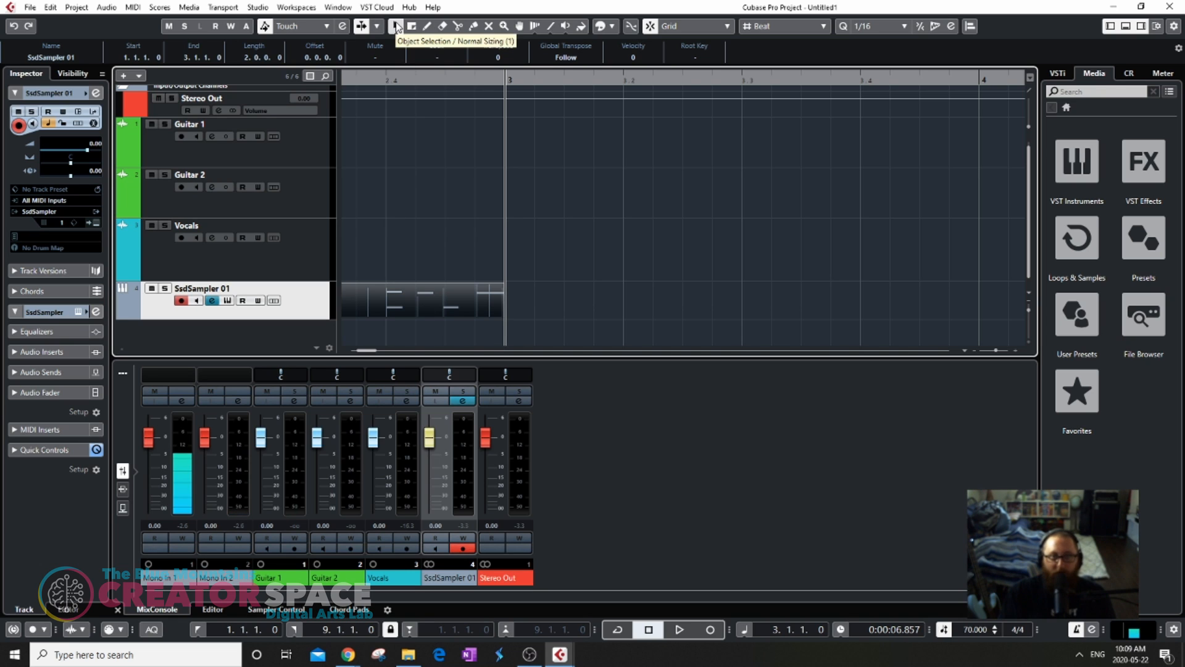
mouse_move(435, 300)
mouse_down()
mouse_move(796, 295)
mouse_move(558, 283)
mouse_move(428, 298)
mouse_up()
drag(505, 315, 885, 324)
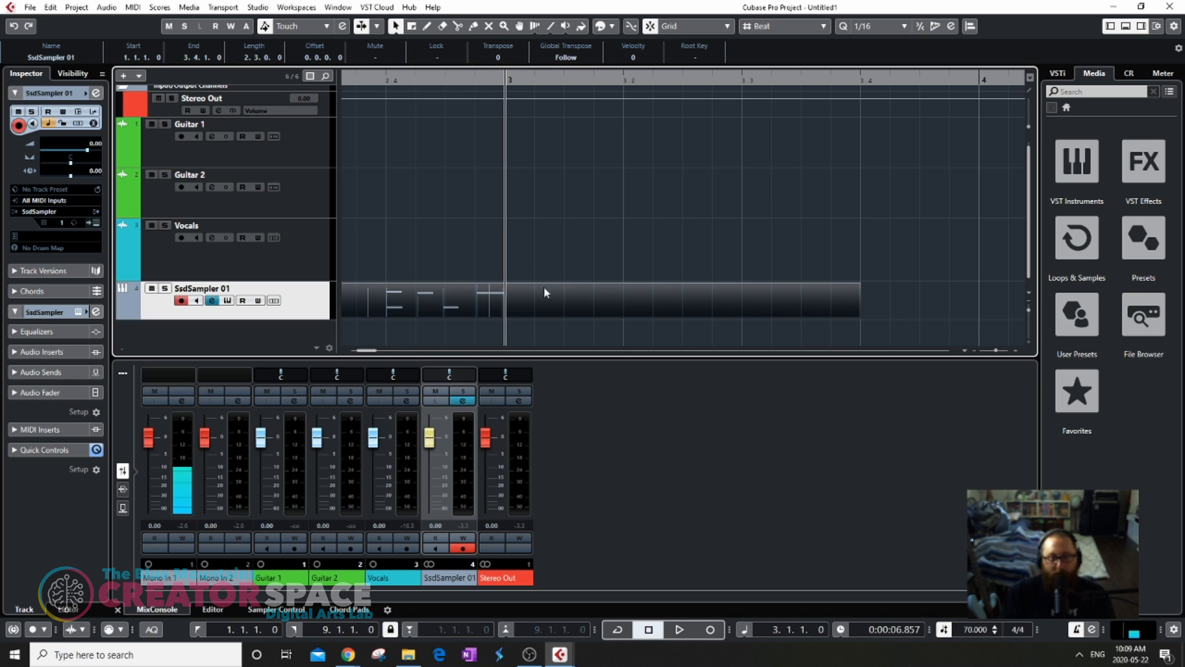
Range-select 3.1.1 to 3.4.1 across all tracks and delete the extended part of the drum clip.
click(412, 28)
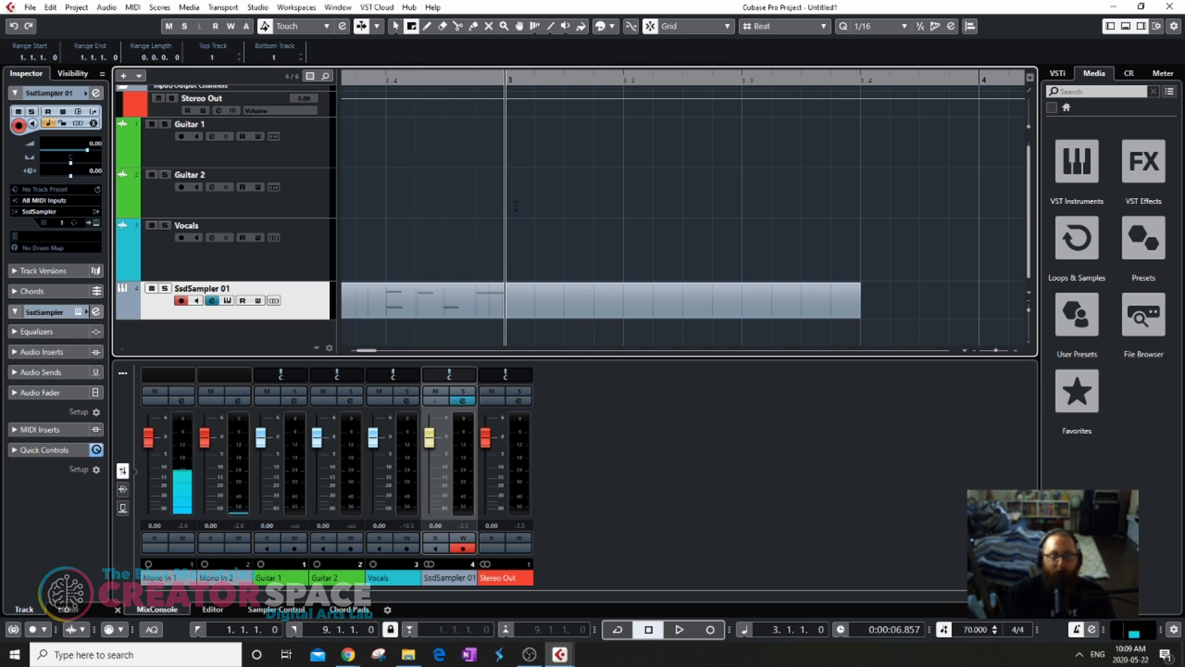
drag(537, 201, 891, 196)
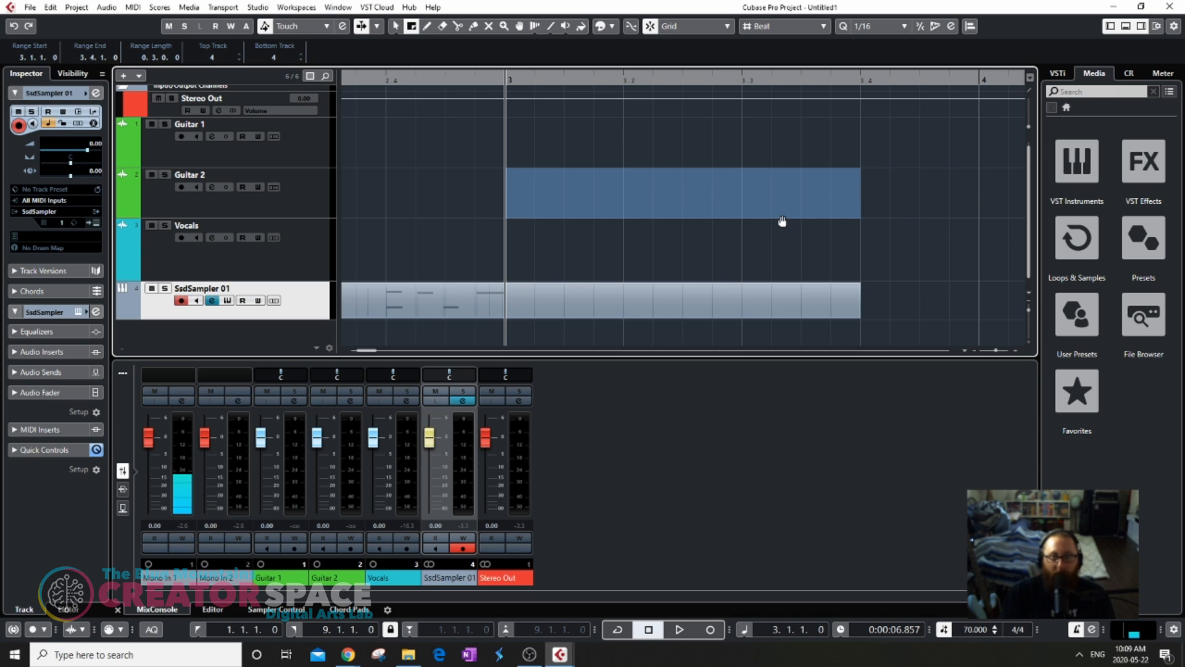
click(769, 205)
drag(490, 190, 842, 208)
drag(611, 217, 611, 339)
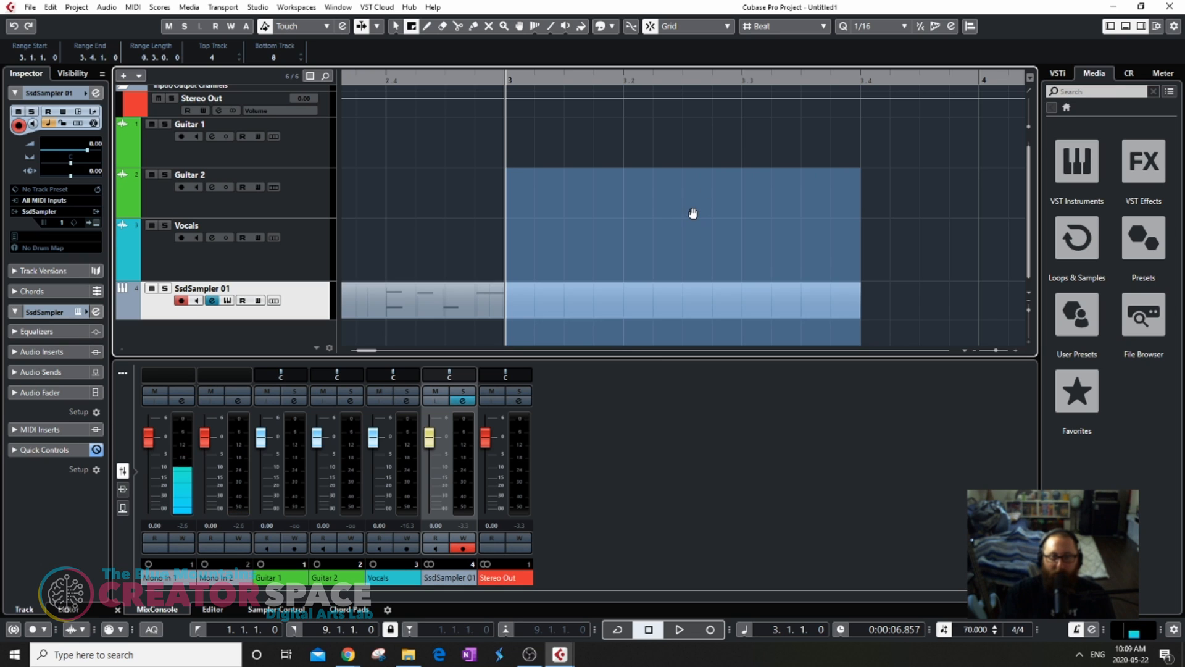
drag(681, 169, 690, 3)
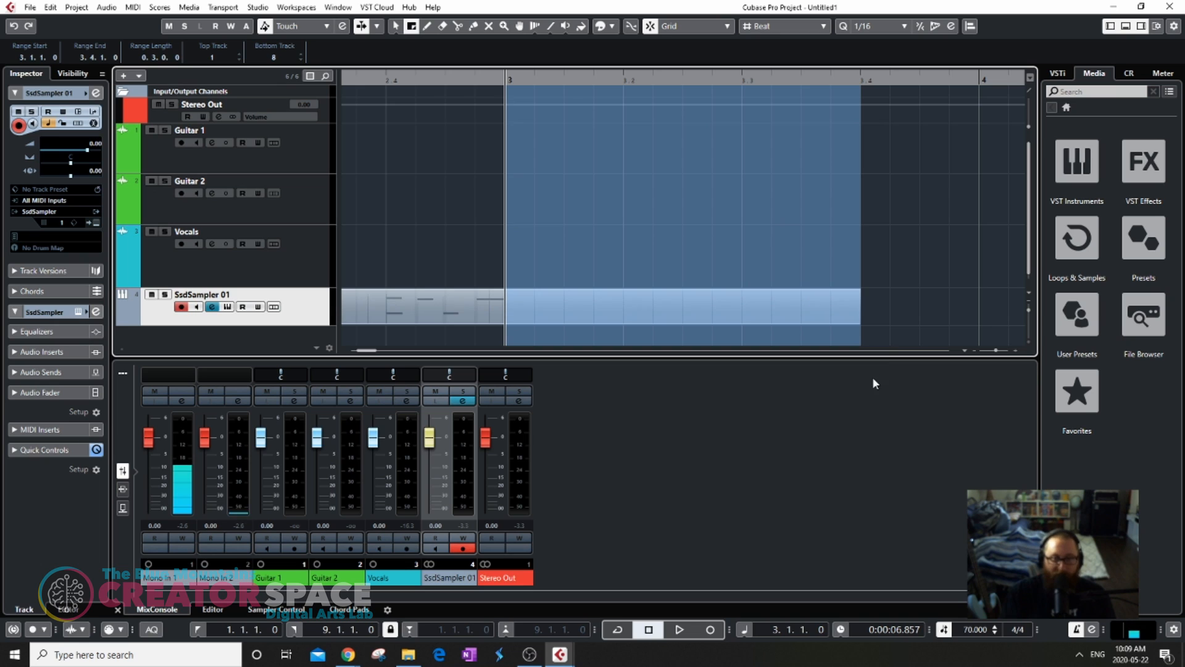
click(901, 262)
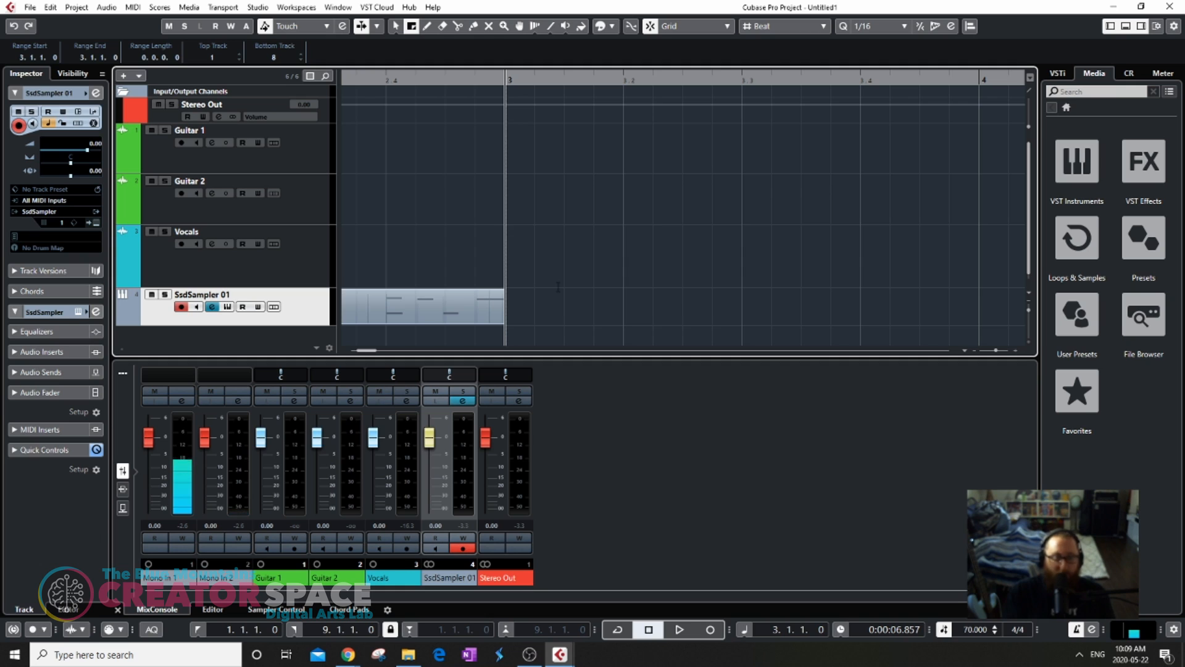
Draw adjoining empty clips on Guitar 2 from 3.1.1 to 3.4.1 and one on SsdSampler 01 from 3.1.1 to 3.3.1.
key(1)
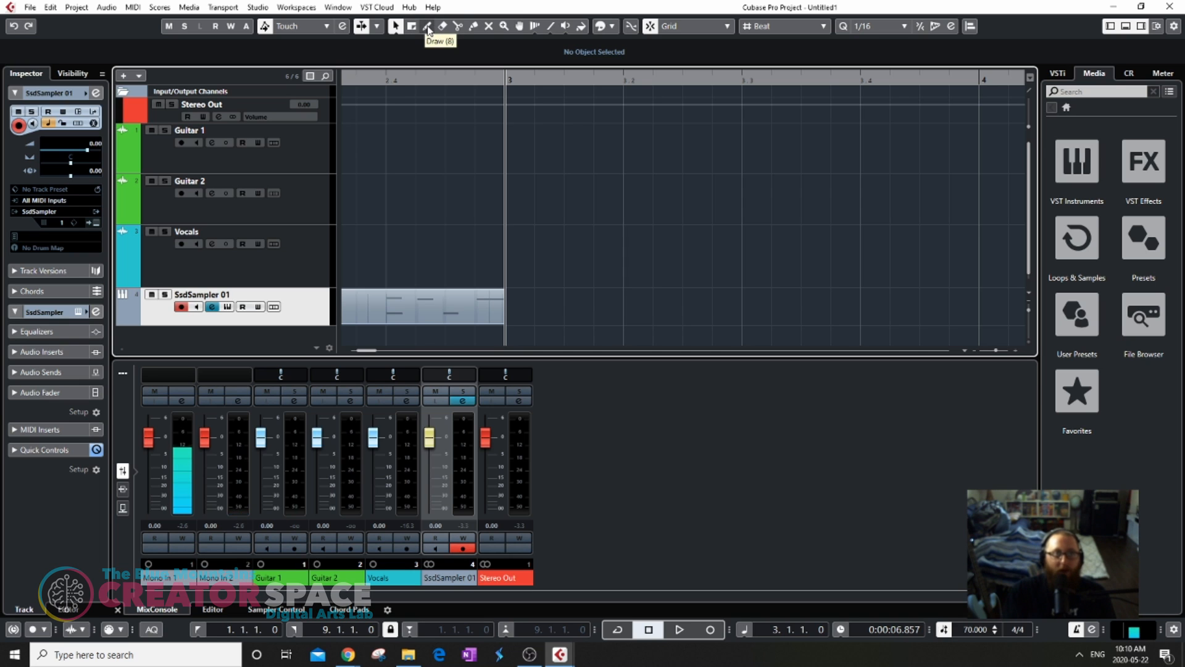
click(427, 28)
mouse_move(529, 203)
mouse_down()
mouse_move(677, 220)
mouse_move(677, 166)
mouse_move(787, 187)
mouse_move(913, 188)
mouse_up()
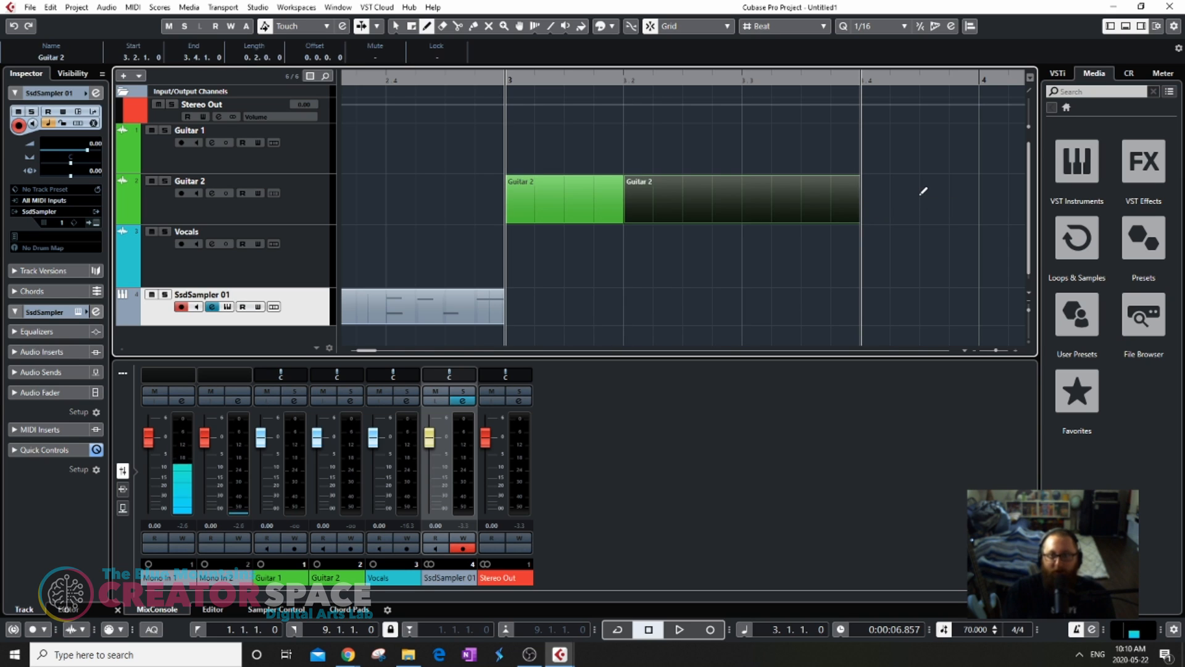
drag(546, 306, 800, 288)
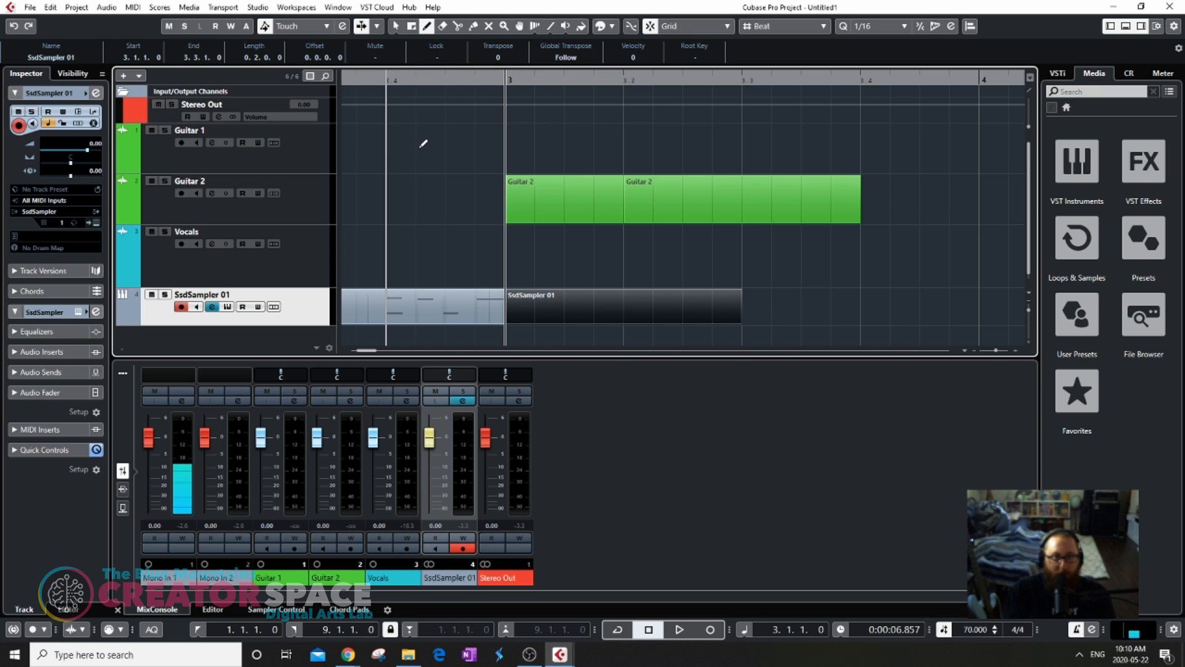
key(1)
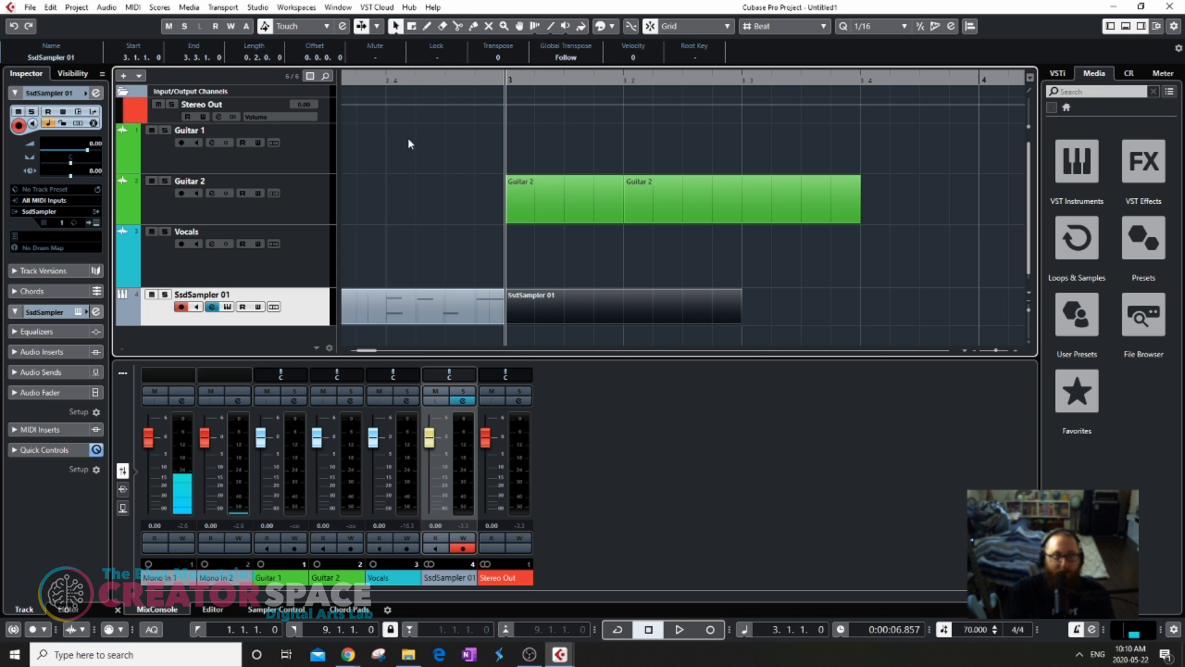
Erase the second Guitar 2 clip, which starts at 3.2.1, with the Erase tool.
click(411, 26)
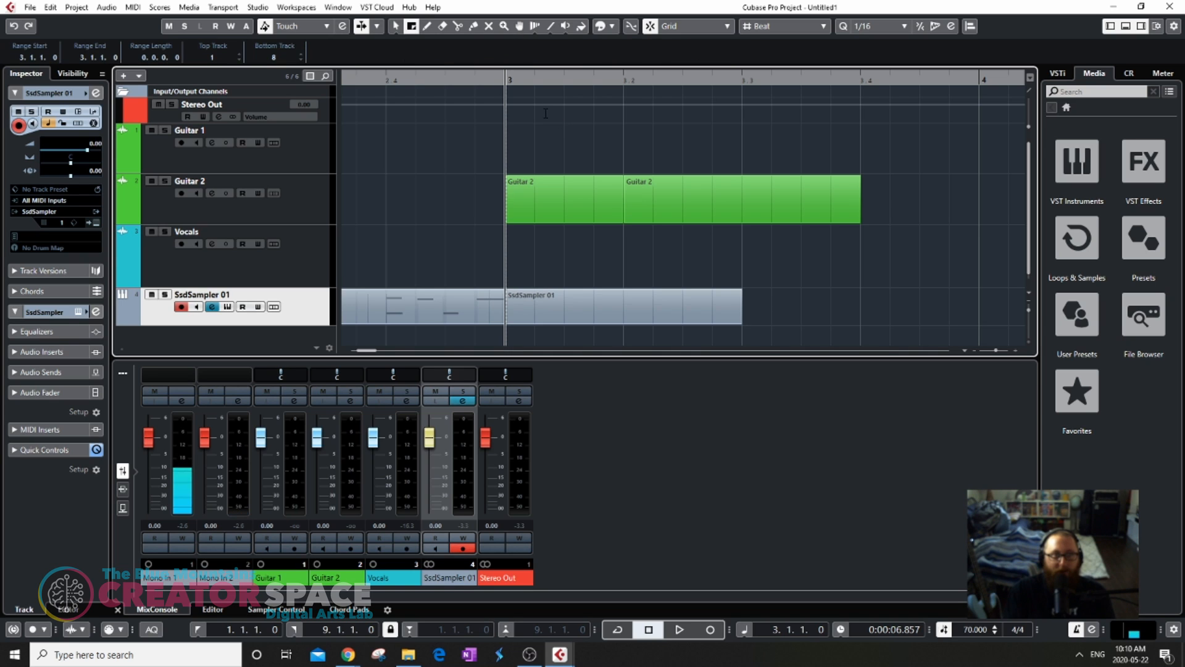
key(3)
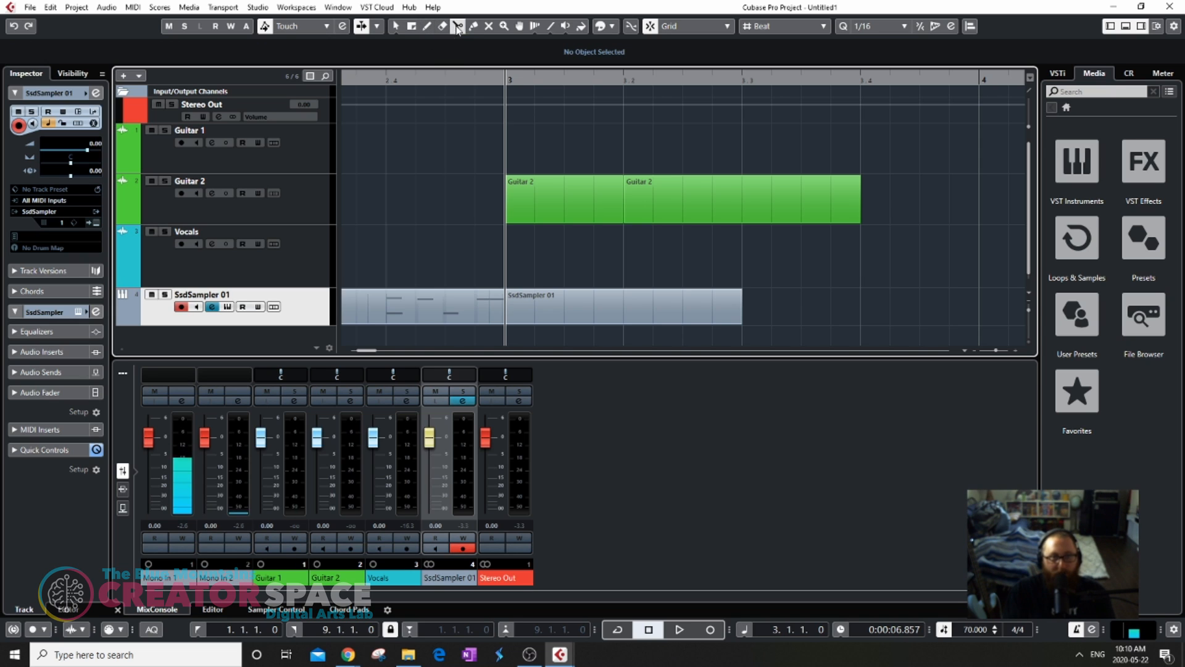
click(785, 213)
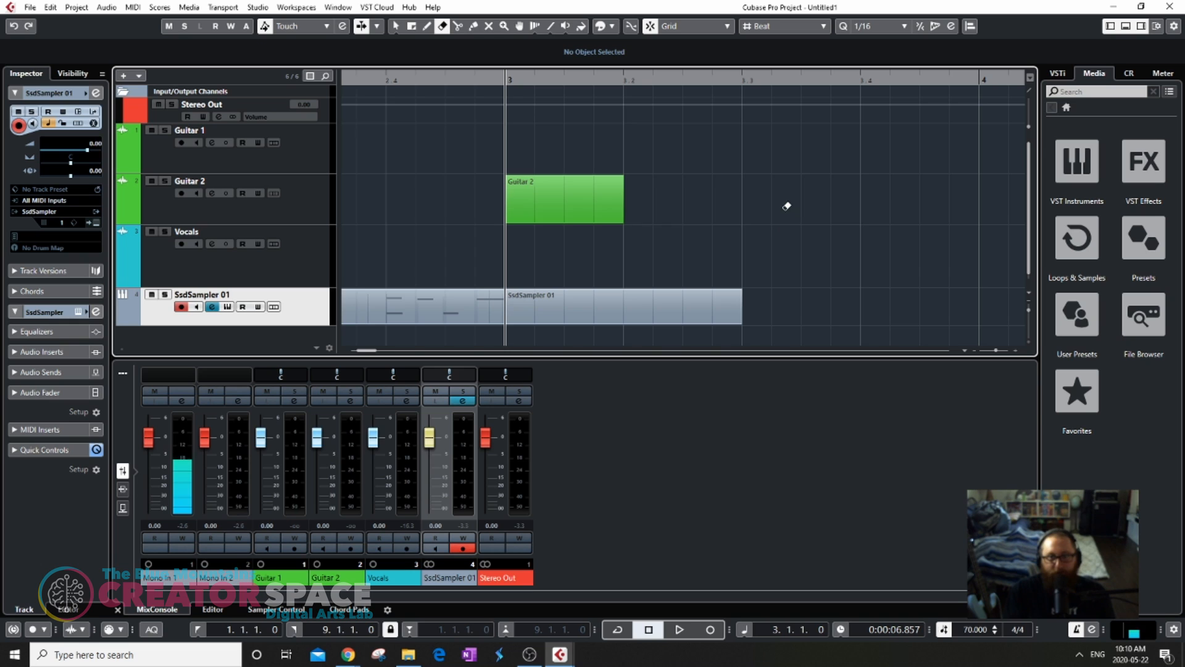
Erase the remaining Guitar 2 clip and the empty SsdSampler 01 clip, both starting at 3.1.1.
click(608, 193)
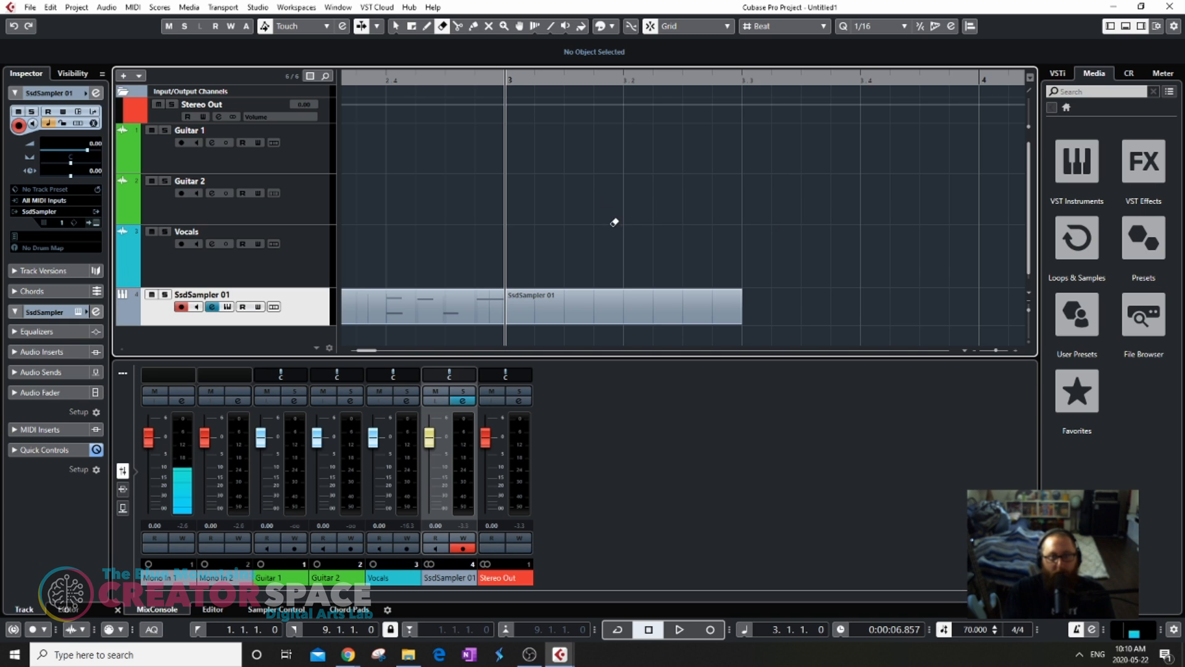
click(640, 301)
key(1)
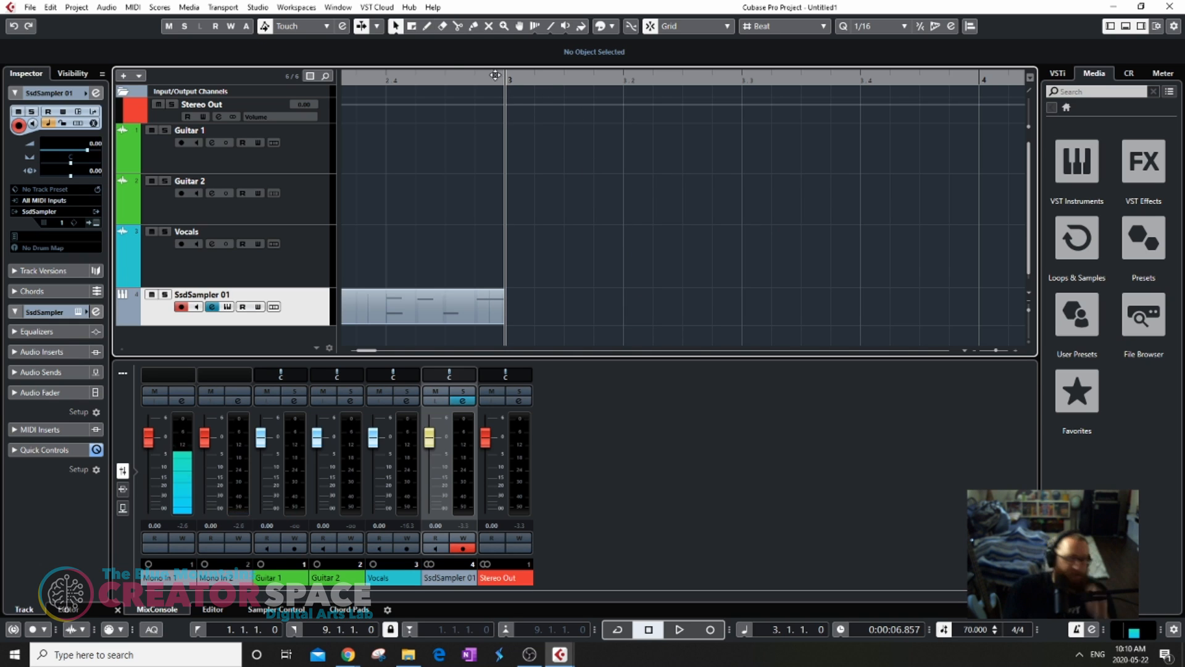
Extend the end of the SsdSampler 01 drum clip to 3.3.1 and split it at 3.2.1.
drag(503, 309, 756, 316)
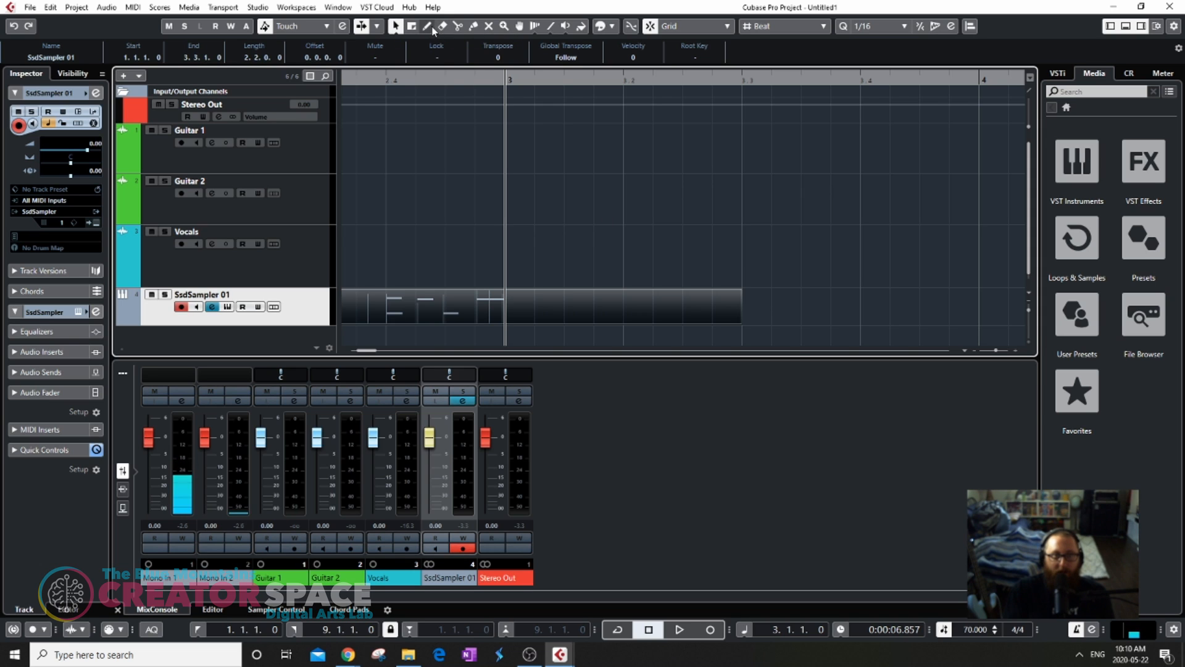
click(457, 28)
click(626, 314)
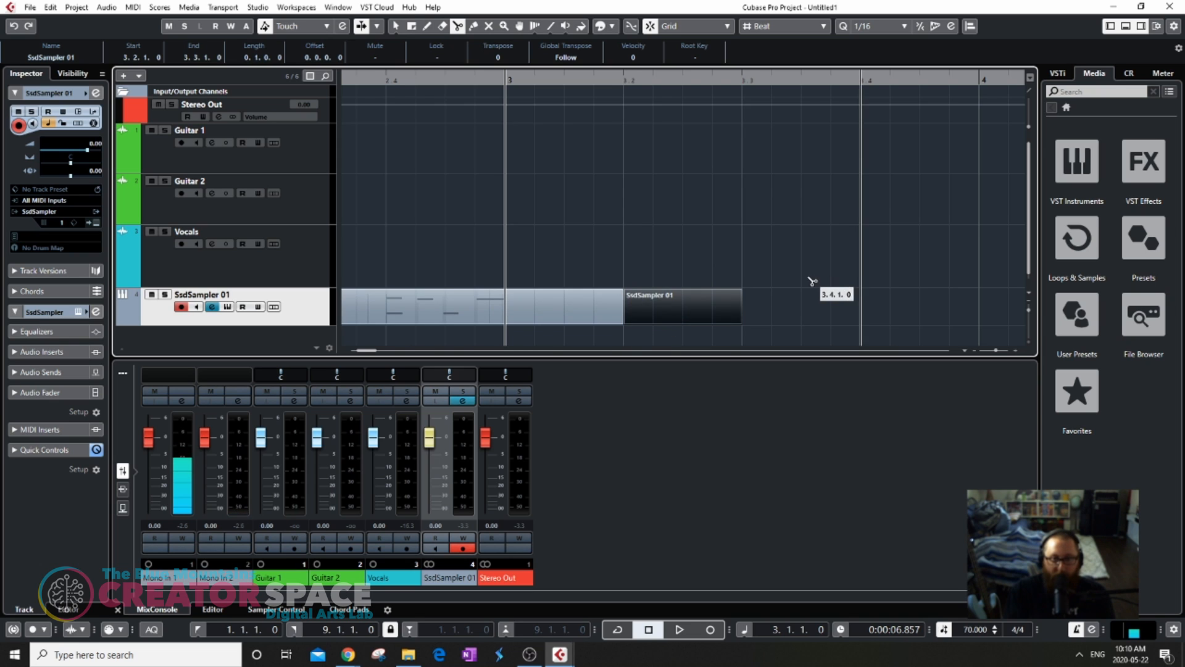
Delete the split-off SsdSampler 01 piece from 3.2.1 to 3.3.1 and undo the deletion.
key(1)
drag(755, 254, 709, 298)
key(Delete)
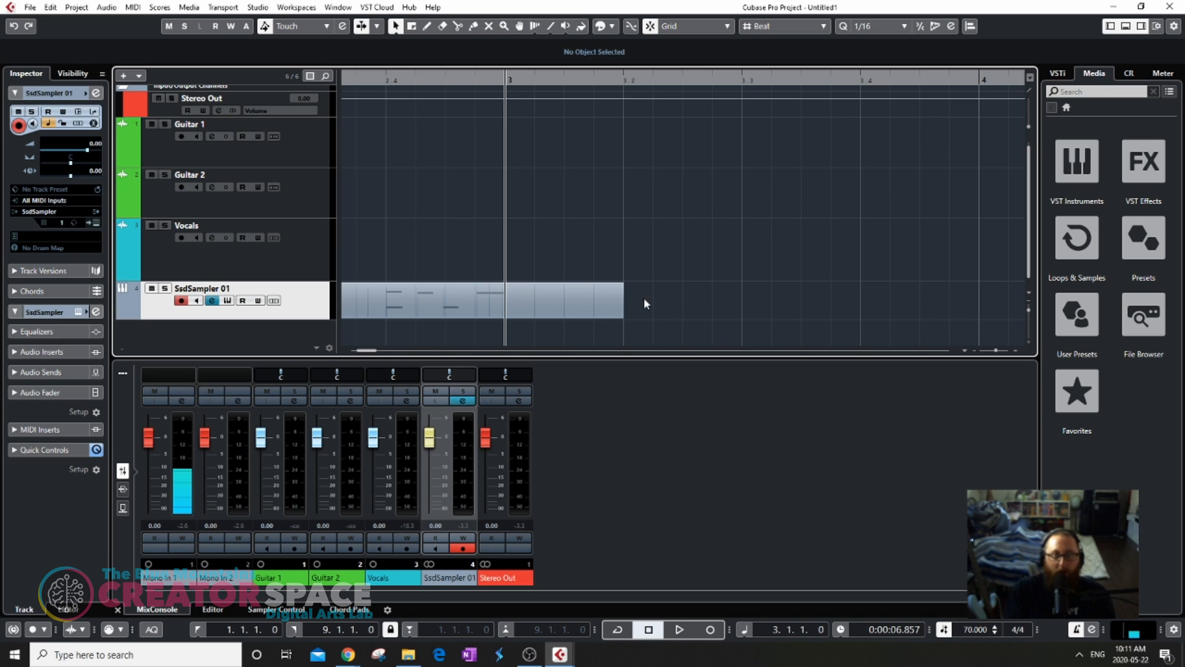
key(ctrl+z)
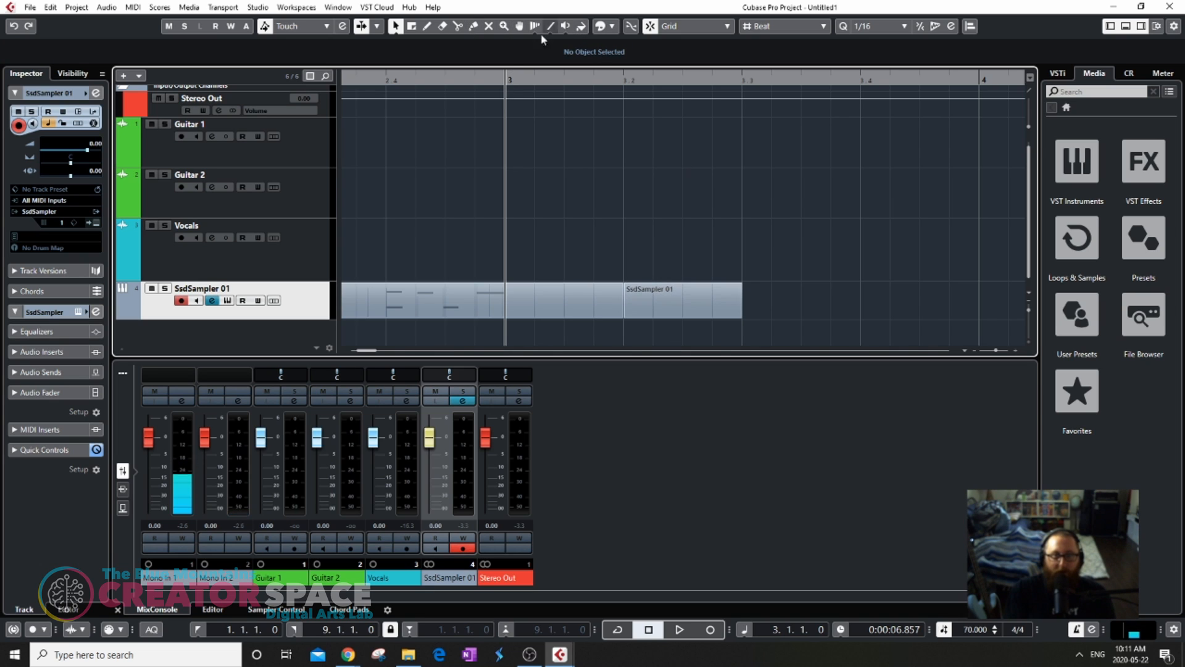
Glue the two adjoining SsdSampler 01 clips together and split the joined clip at 3.2.1 again.
click(472, 26)
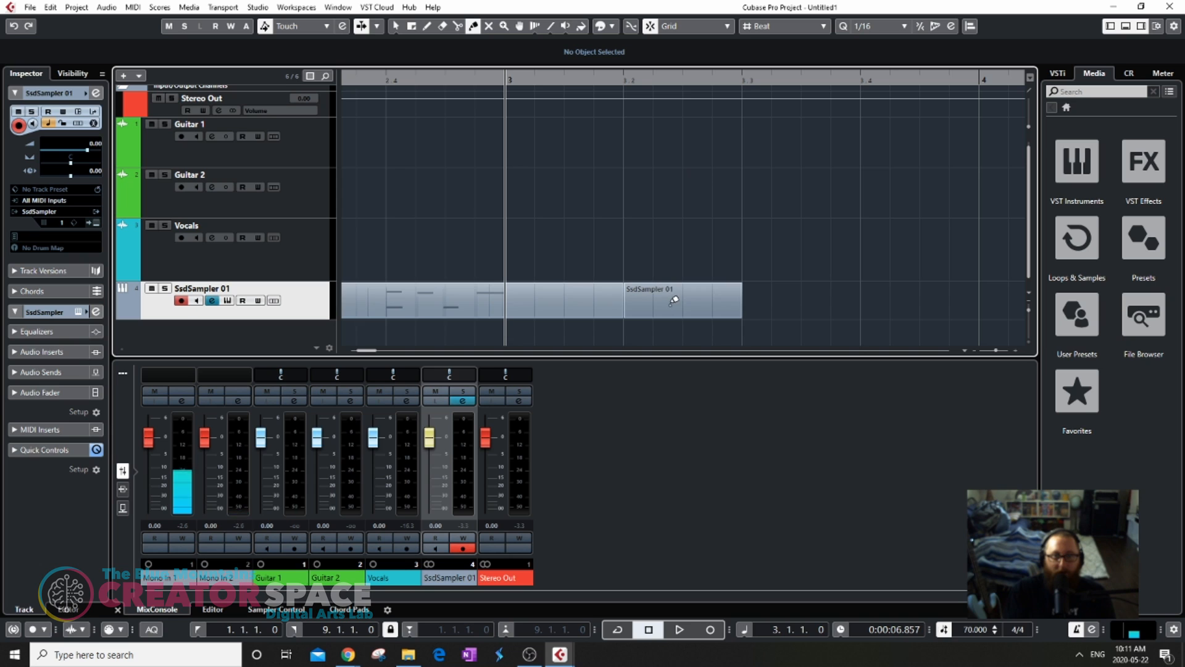
click(605, 293)
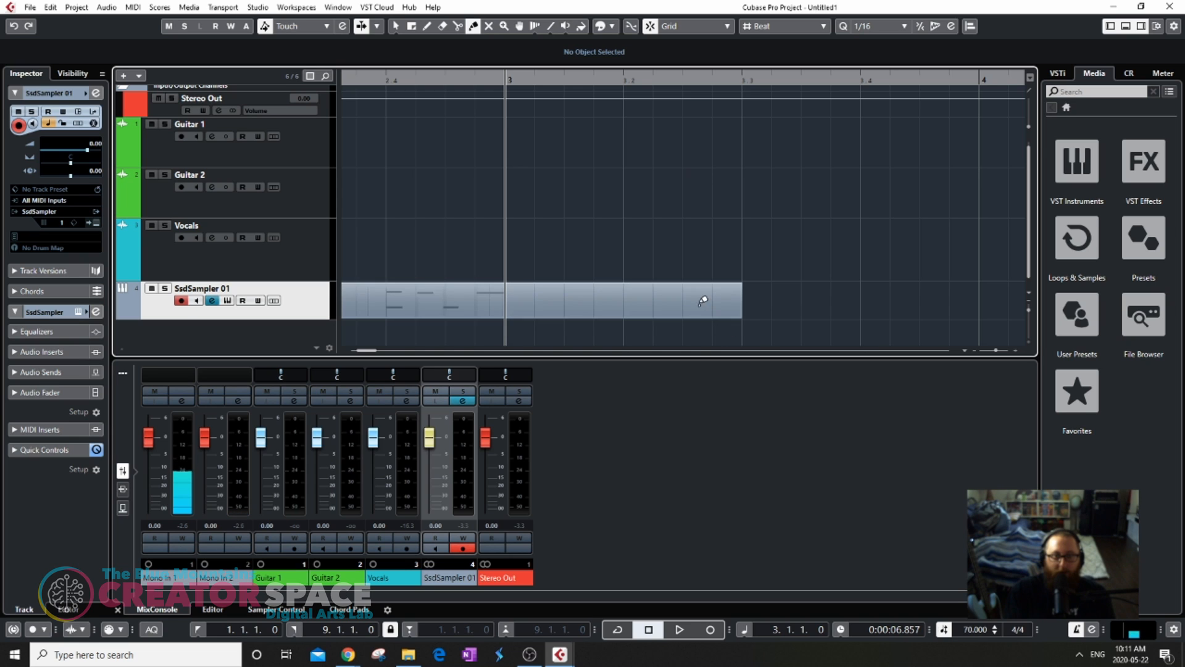
key(1)
key(3)
click(624, 300)
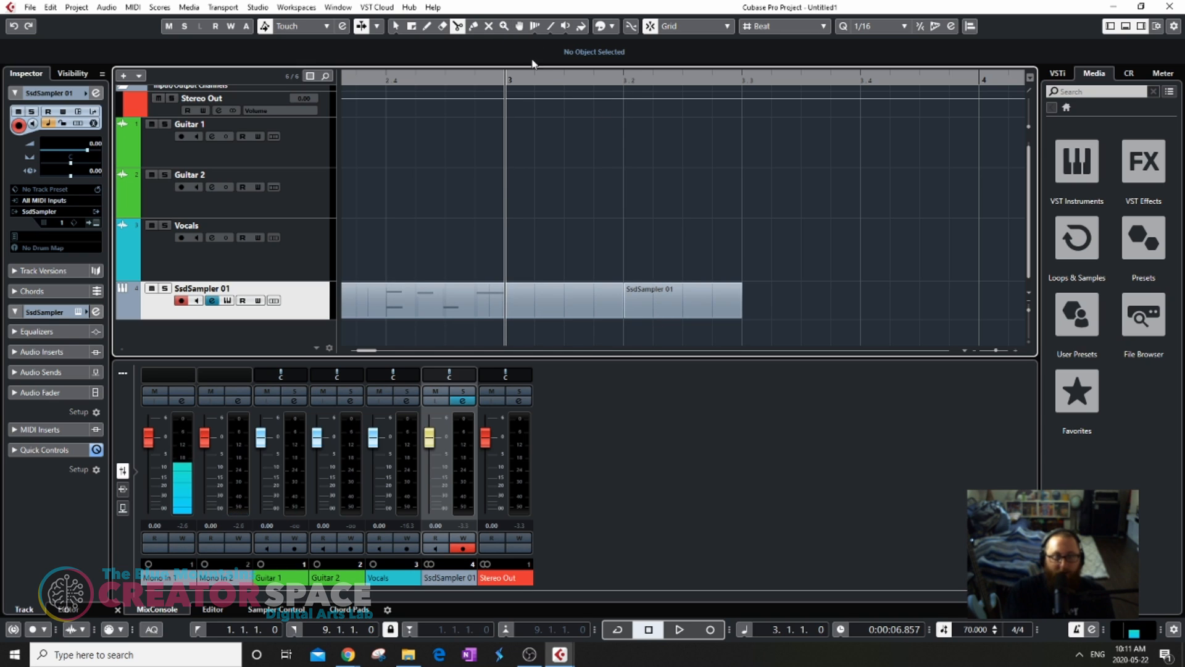
Mute the SsdSampler 01 piece from 3.2.1 to 3.3.1 with the Mute tool.
key(7)
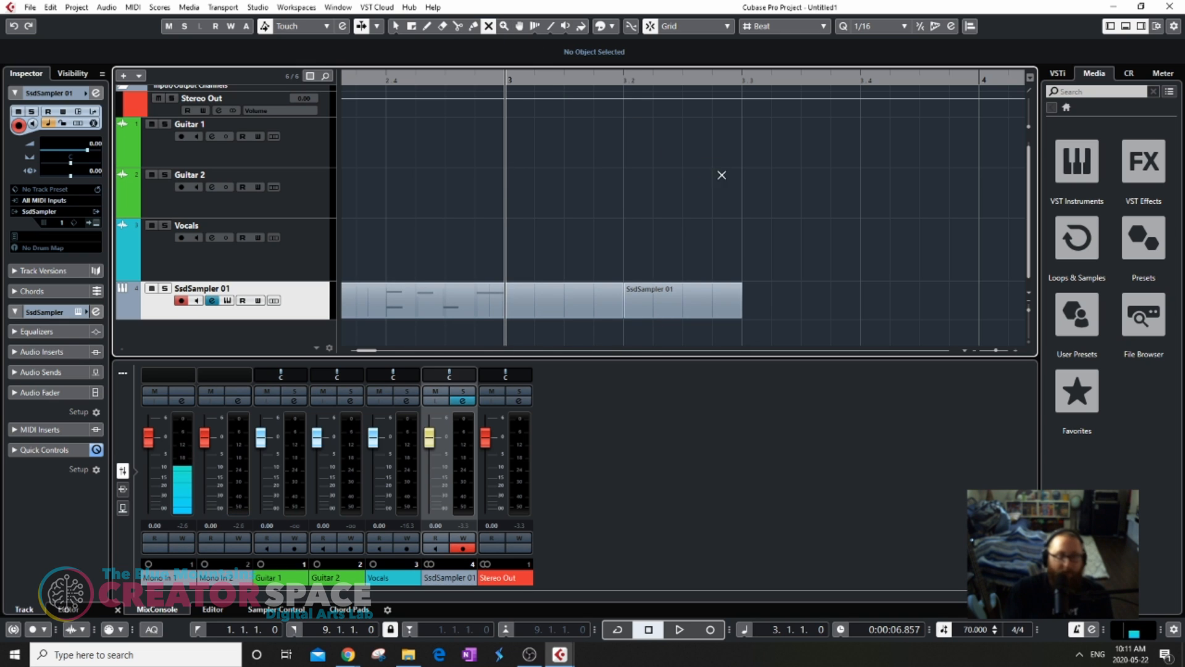
click(685, 296)
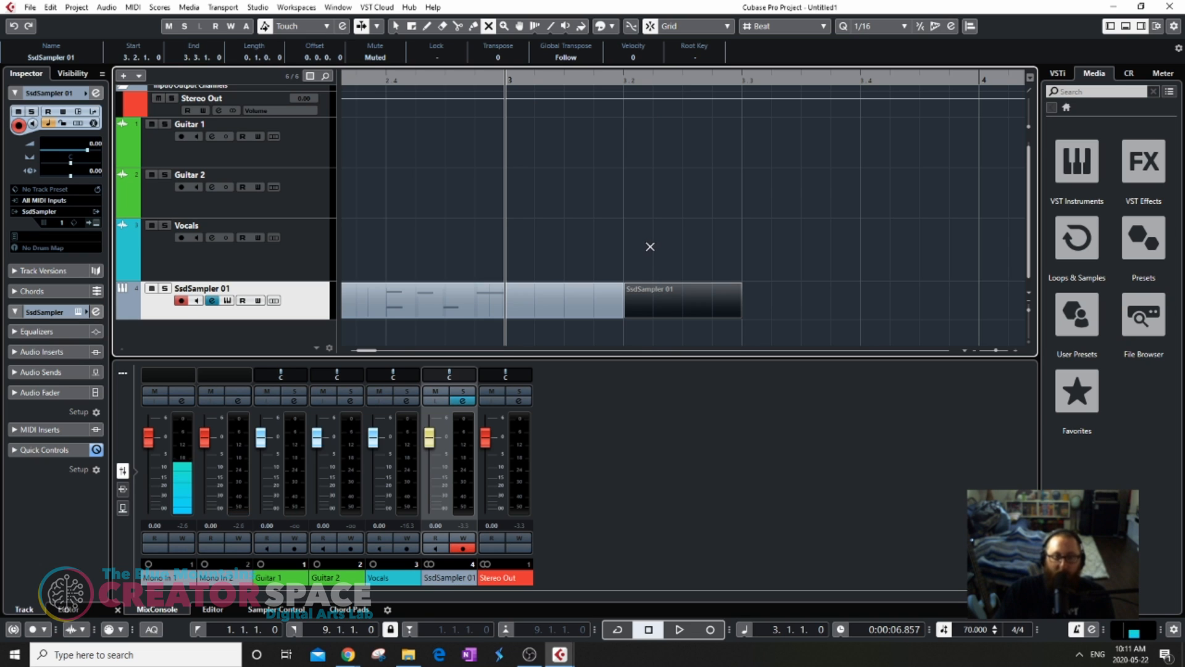
key(1)
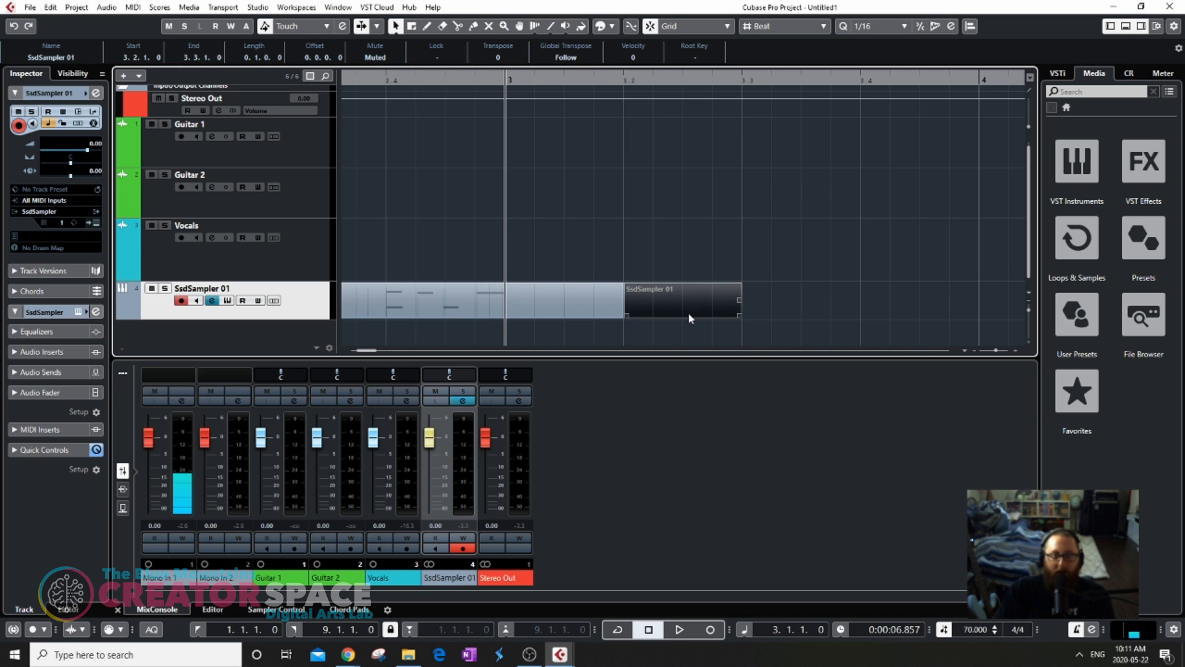
Split the muted SsdSampler 01 piece at four points with snapping off, the last two at 3.2.3.65 and 3.2.4.
scroll(680, 315, up, 2)
key(3)
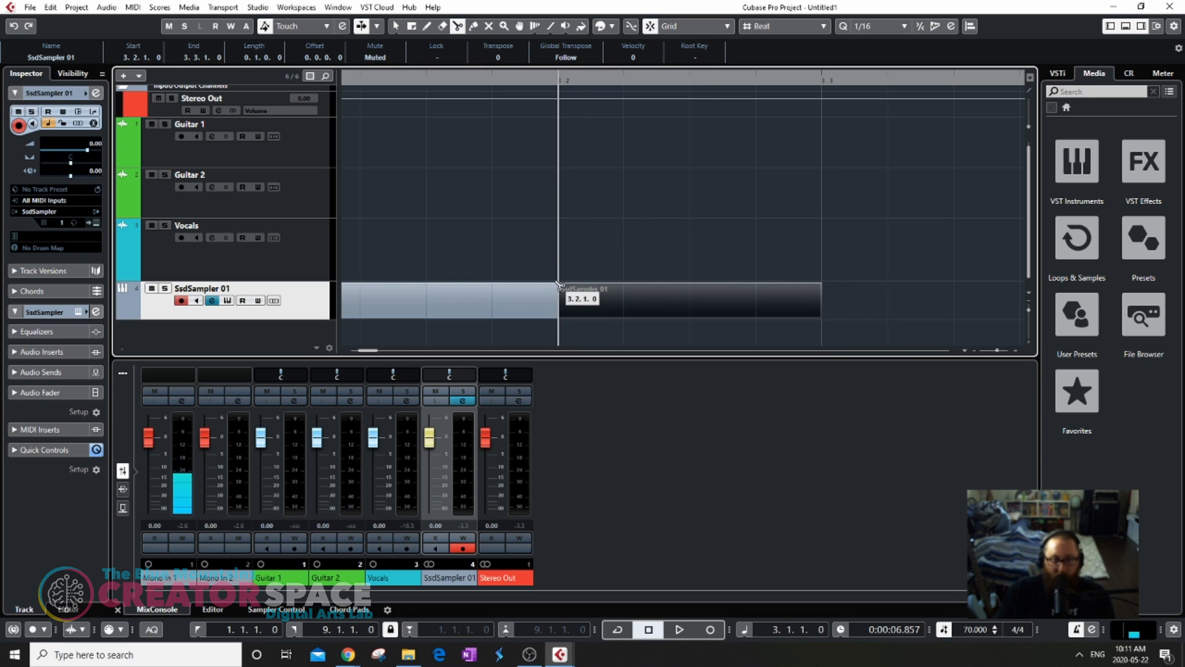
click(652, 27)
click(624, 306)
click(655, 309)
click(726, 309)
click(757, 308)
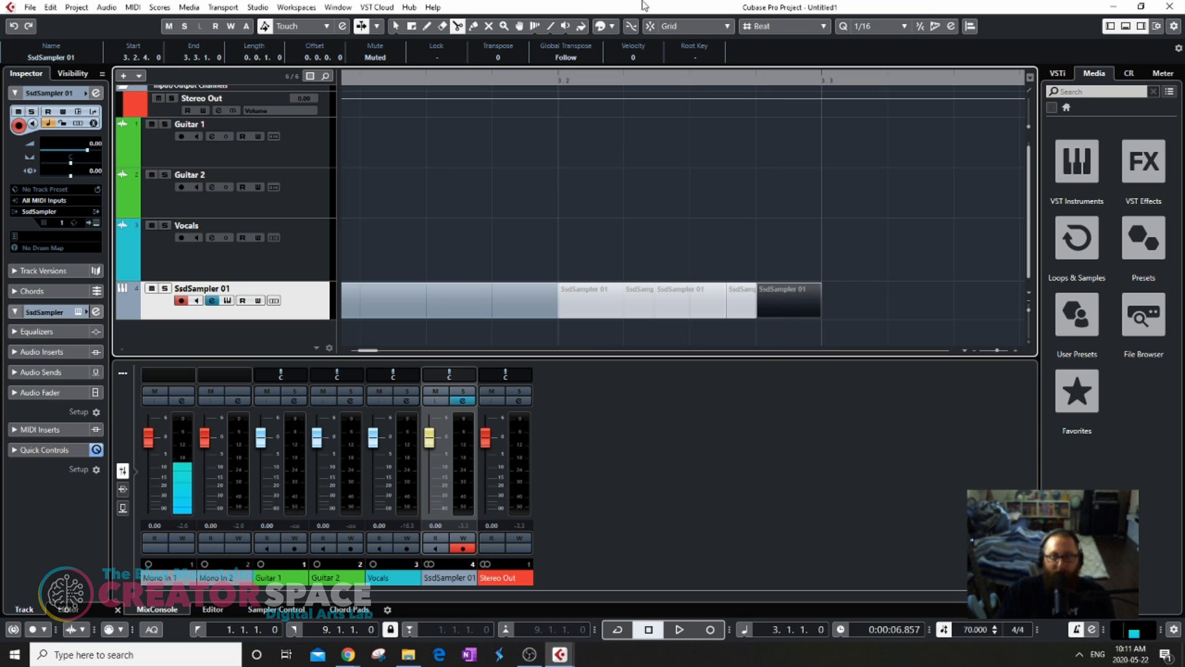
Unmute the two shortest pieces of the split SsdSampler 01 section, including the one from 3.2.3.65 to 3.2.4.
key(1)
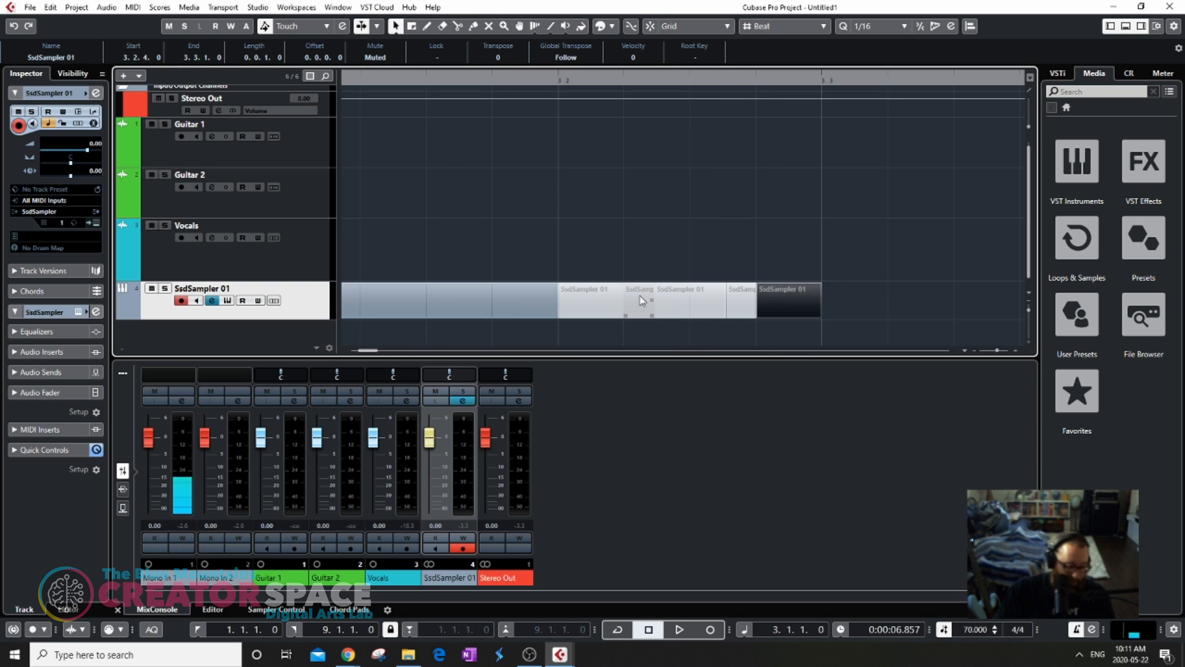
key(7)
click(643, 308)
click(733, 301)
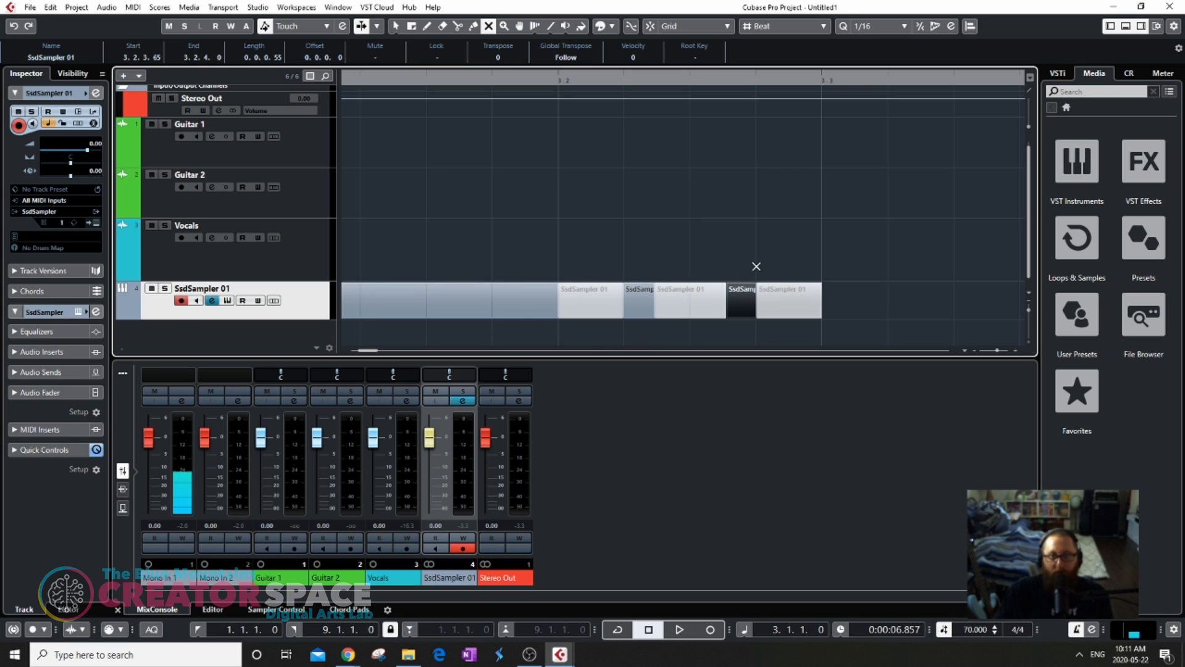
key(1)
With grid snapping back on, split the SsdSampler 01 drum clip at 3.1.1 and delete all pieces after it.
scroll(655, 217, down, 3)
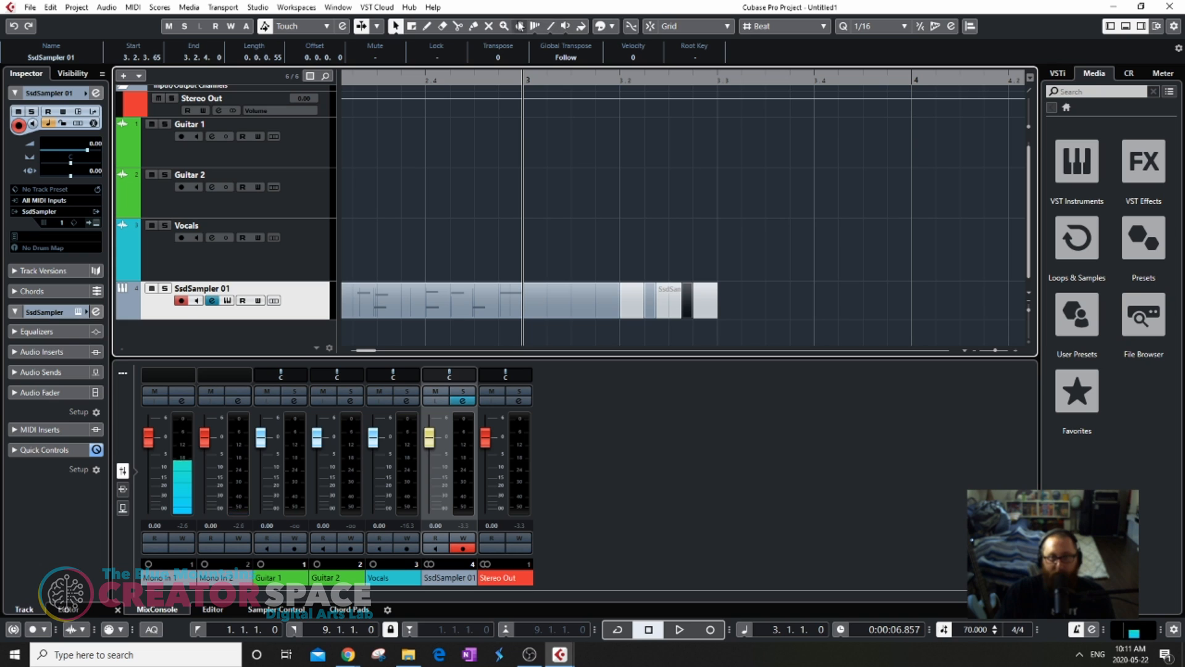
key(3)
click(650, 26)
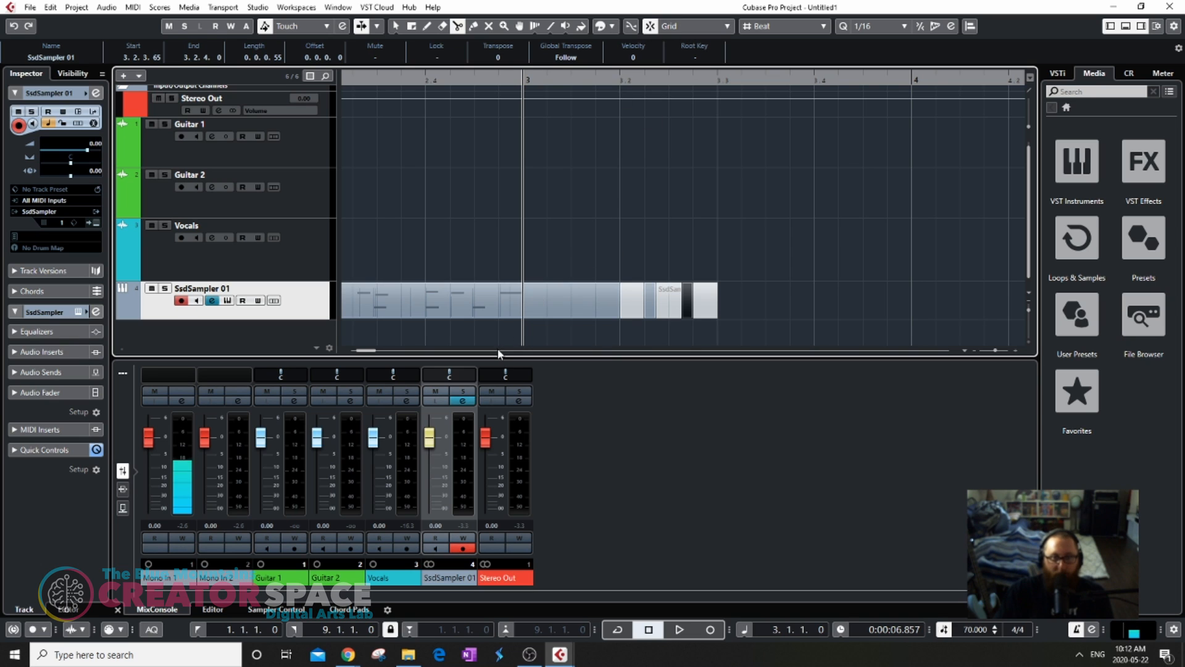
click(524, 308)
key(1)
drag(567, 250, 750, 321)
key(Delete)
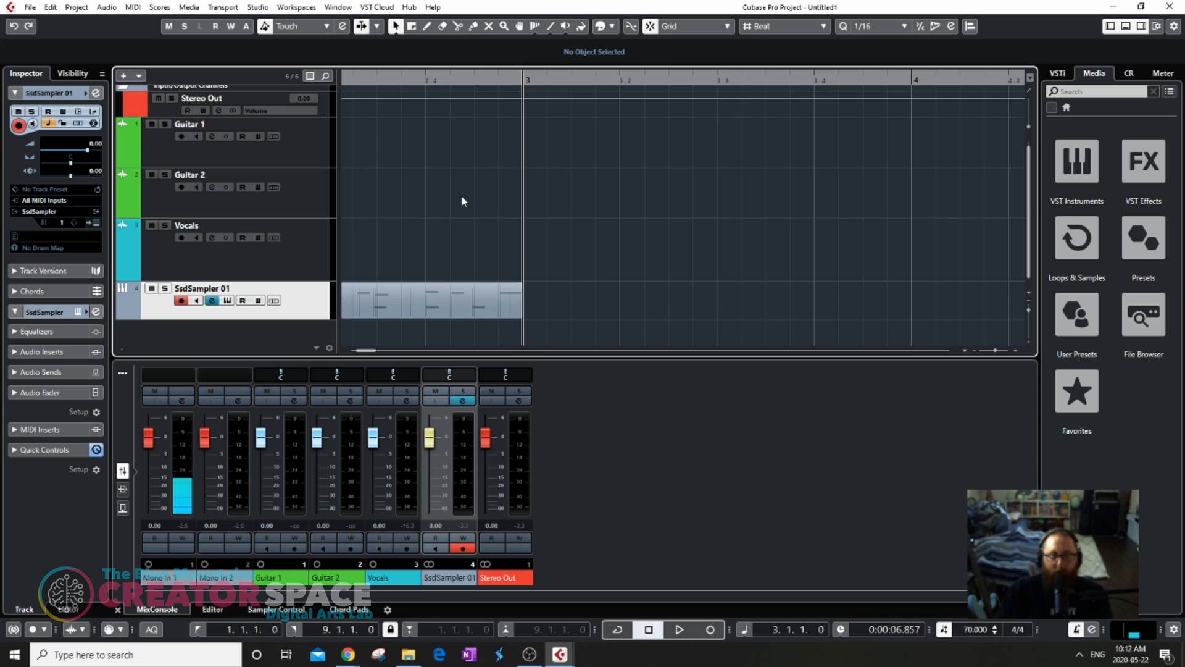
Duplicate the two-bar SsdSampler 01 drum clip so the copy starts at 3.1.1.
click(425, 295)
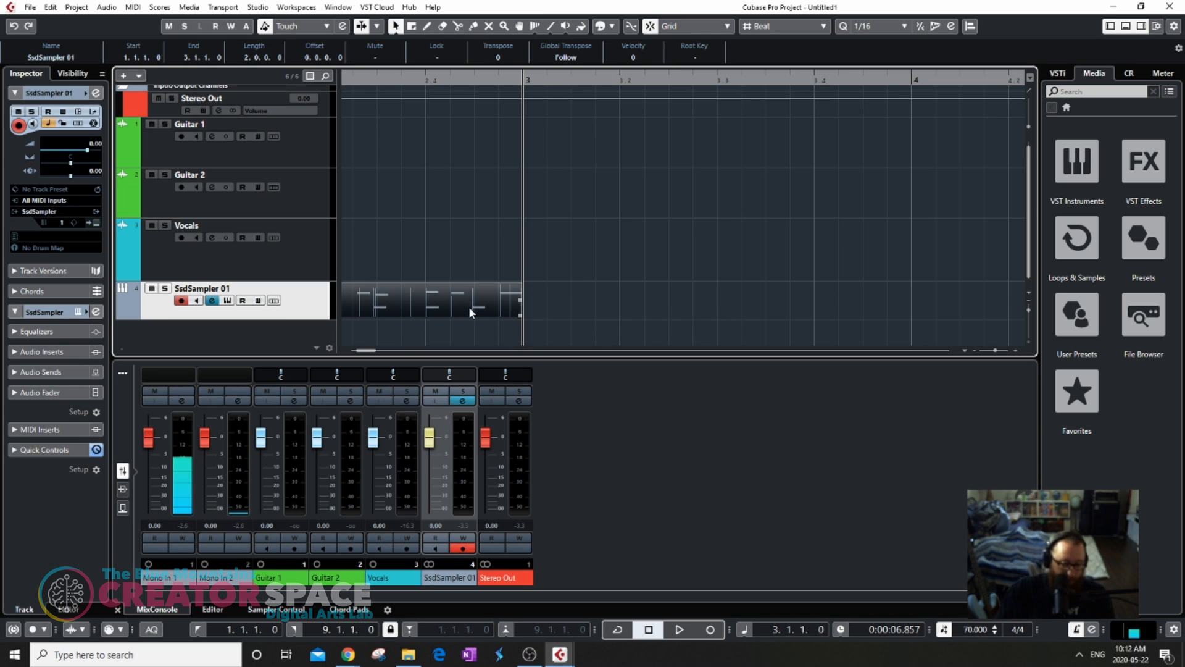
scroll(571, 309, down, 5)
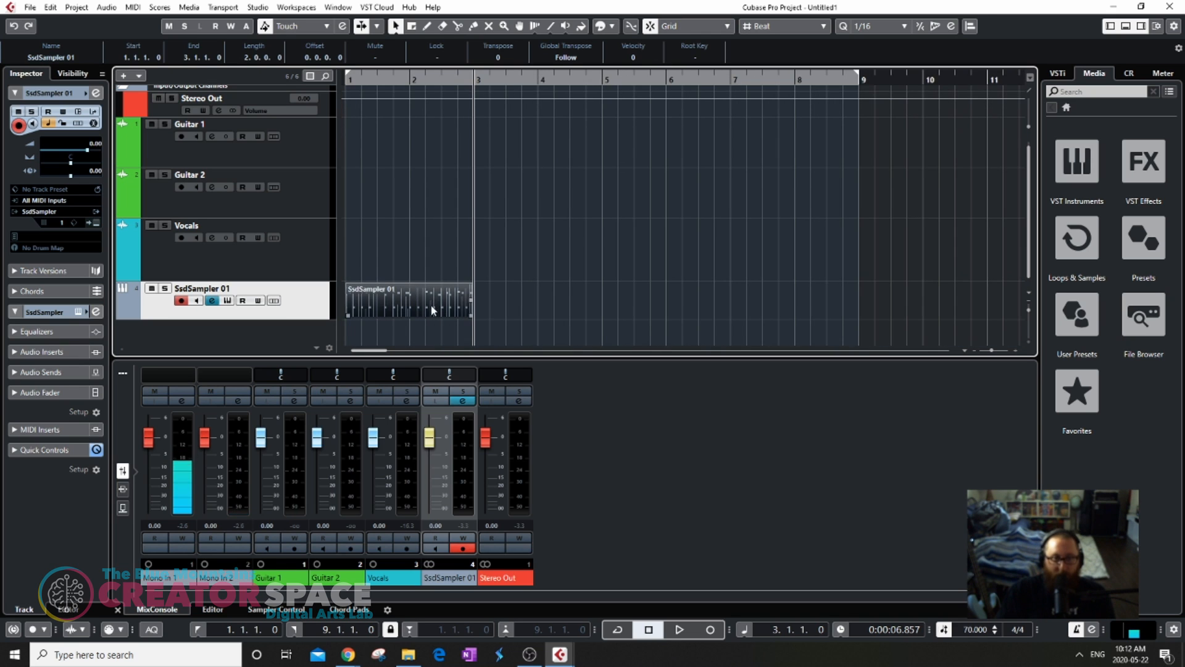
scroll(464, 246, up, 5)
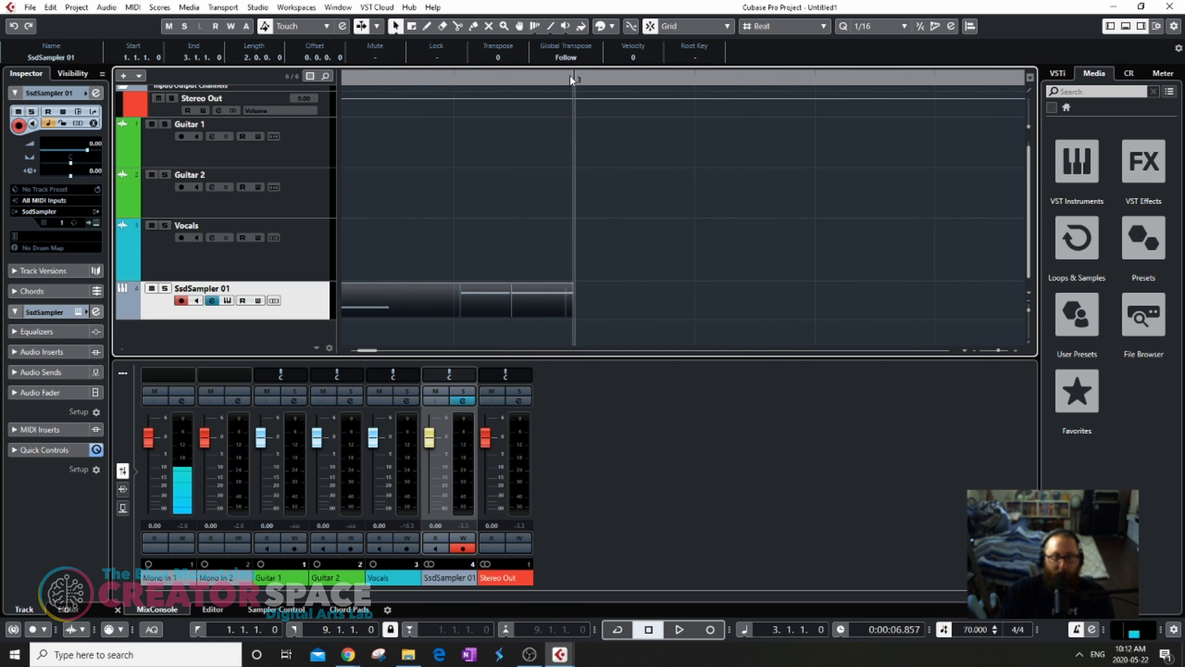
scroll(590, 244, down, 3)
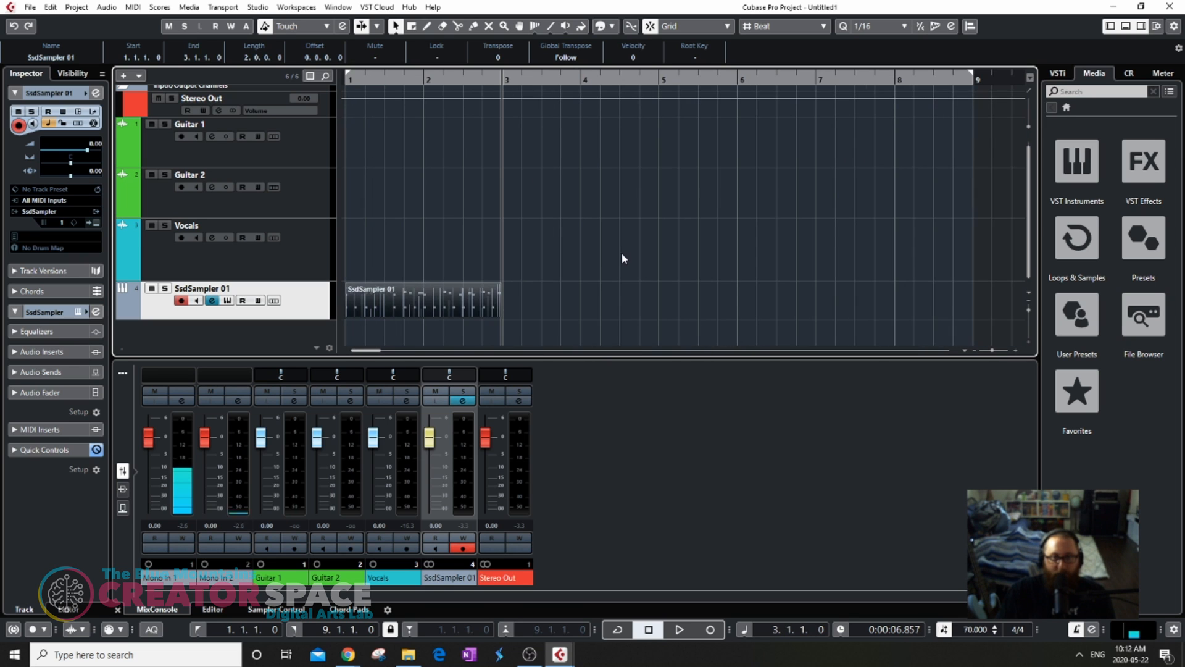
key(ctrl+d)
Place the playhead at 5.1.1 and duplicate both SsdSampler 01 clips so the copies start there.
drag(725, 302, 339, 251)
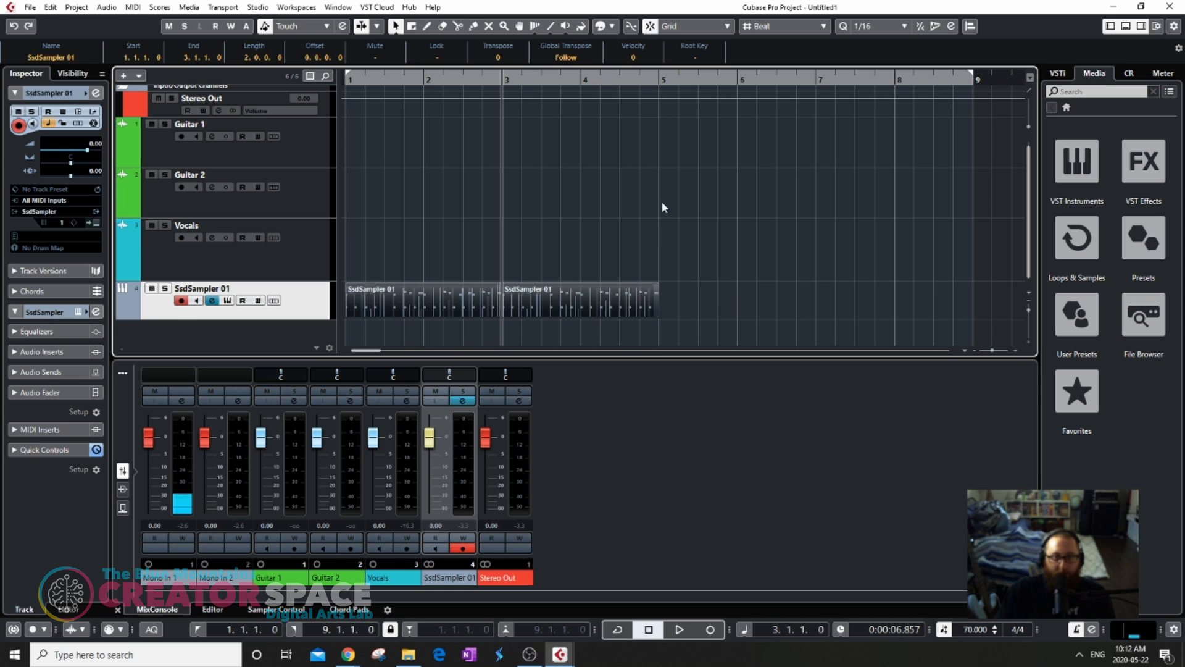
click(659, 86)
key(ctrl+d)
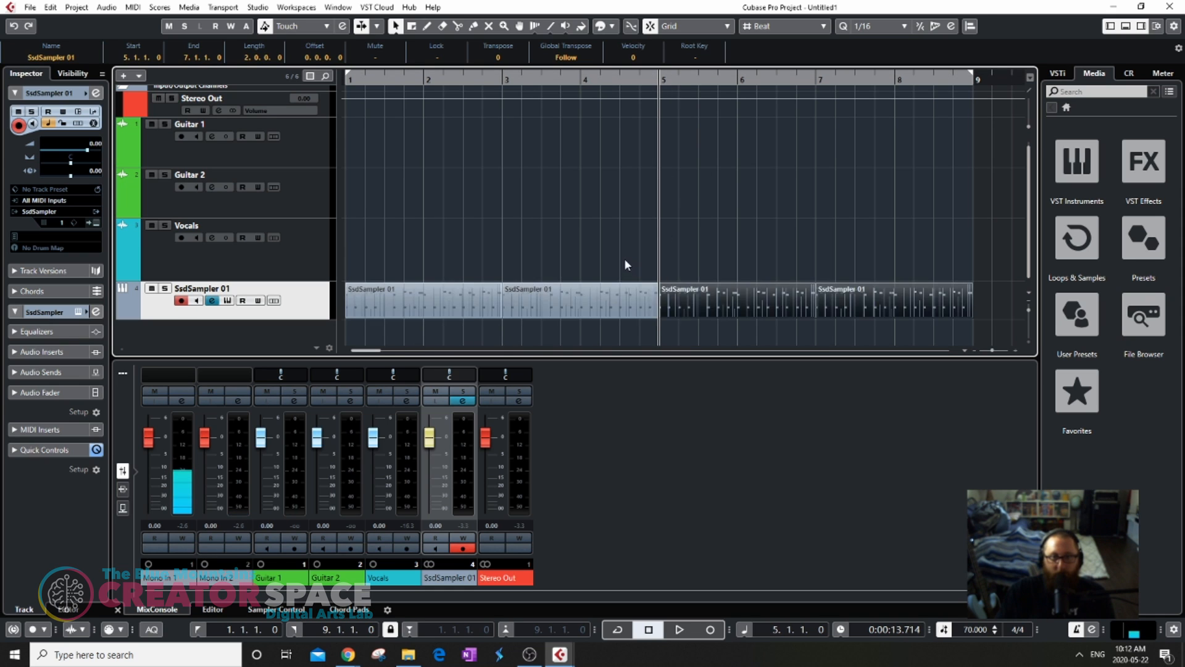
Duplicate all four SsdSampler 01 clips so the copies start at 9.1.1, with the playhead placed there.
scroll(672, 278, down, 2)
drag(724, 298, 341, 246)
scroll(699, 98, up, 3)
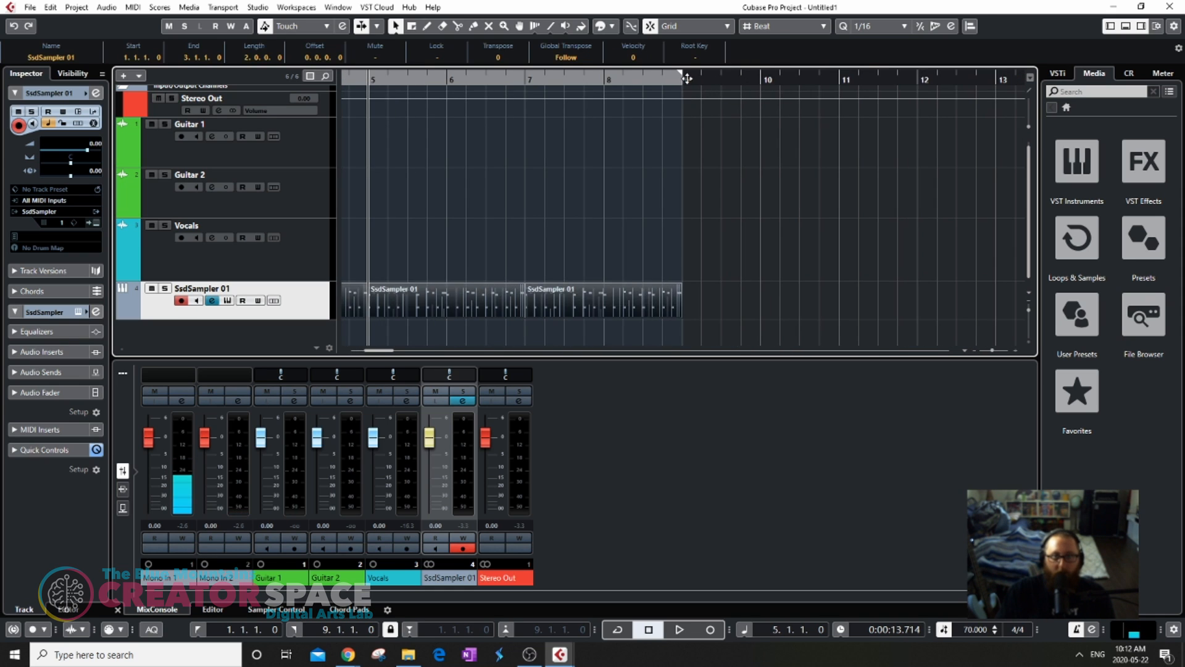
click(685, 85)
click(685, 84)
scroll(668, 217, down, 5)
key(ctrl+d)
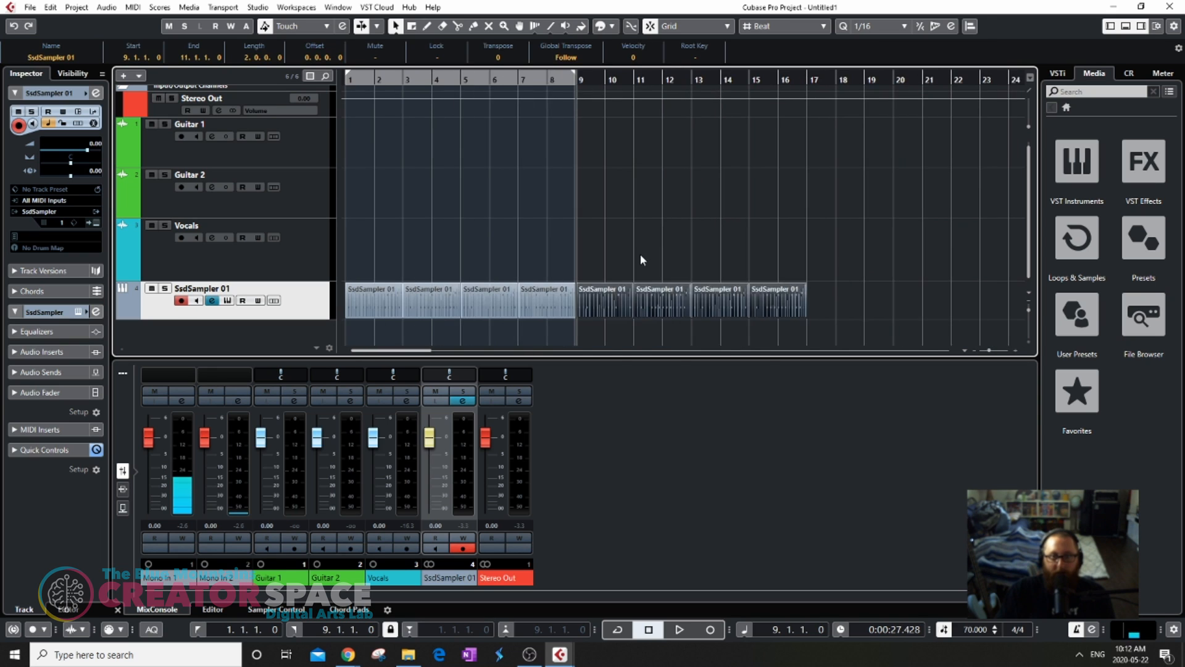
Place the playhead at 17.1.1 and duplicate all eight SsdSampler 01 clips from that position.
scroll(639, 253, down, 2)
click(552, 80)
click(552, 81)
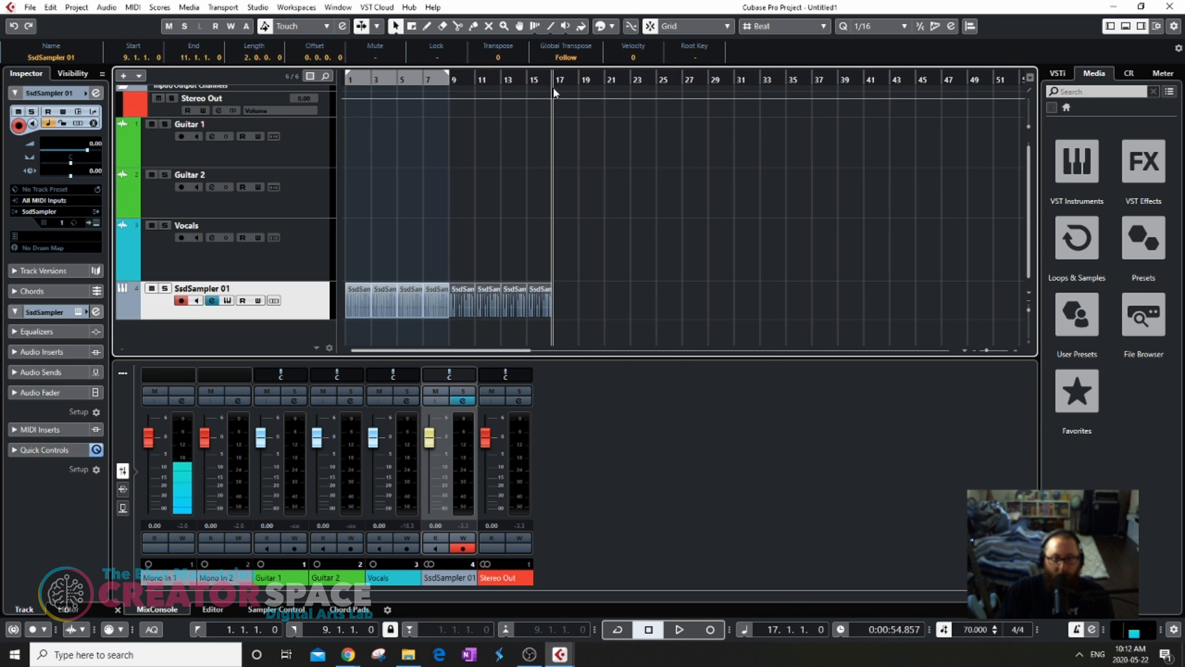
drag(613, 294, 417, 254)
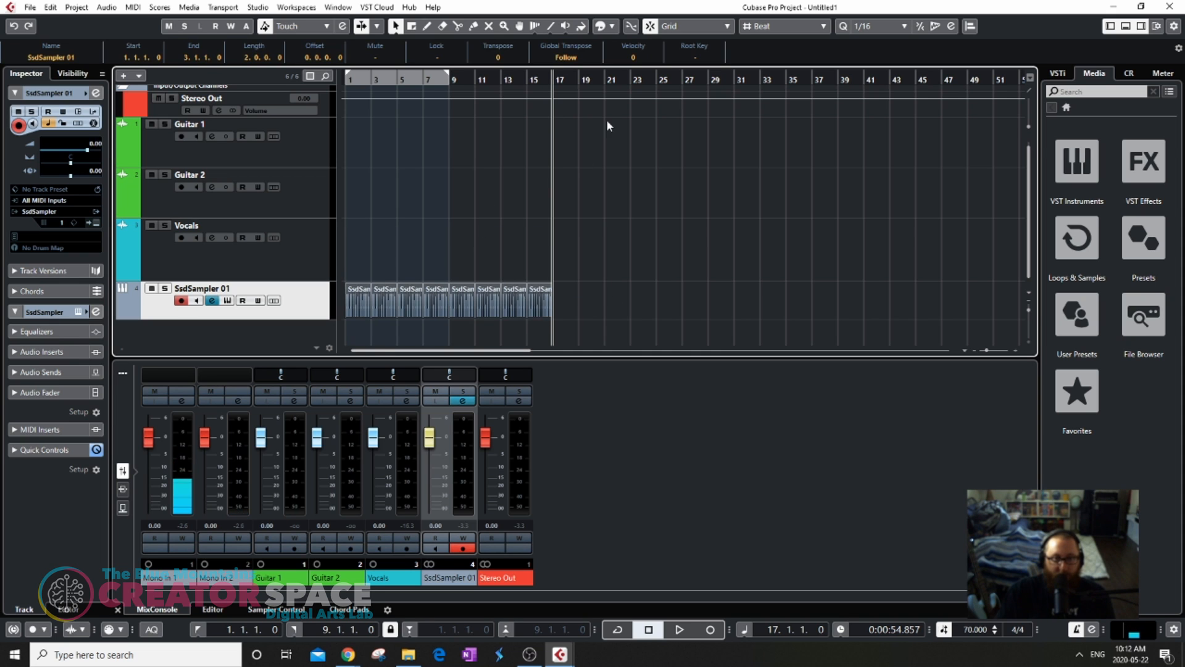
scroll(551, 90, up, 3)
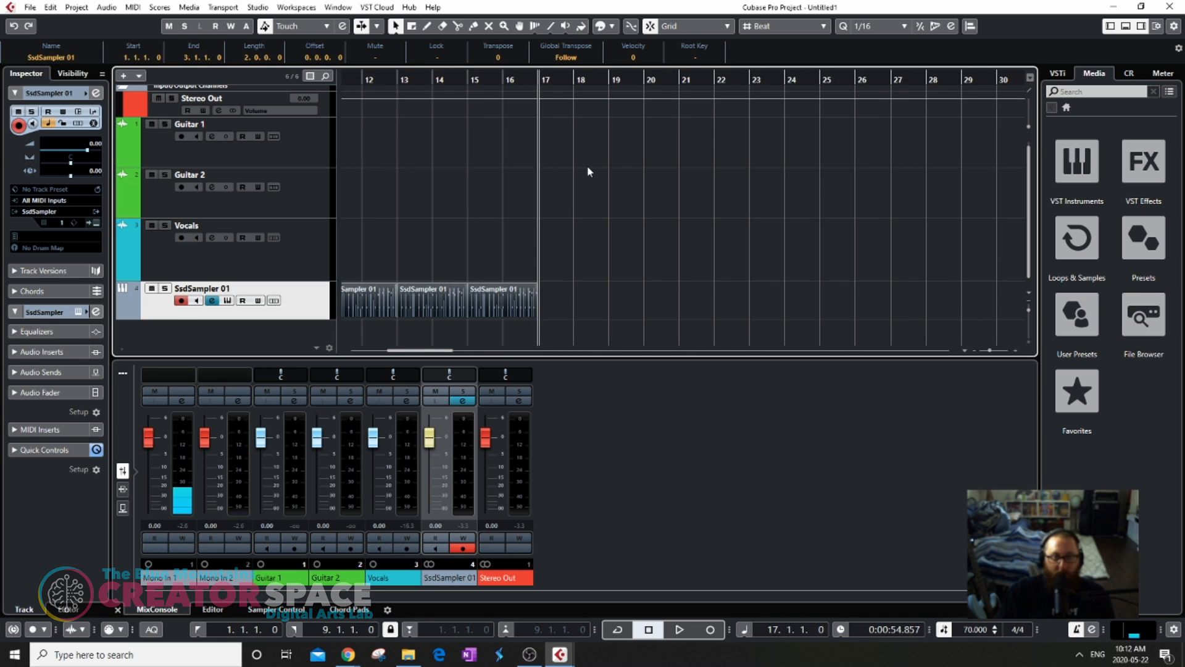
key(ctrl+d)
Place the playhead at 33.1.1 and duplicate all sixteen SsdSampler 01 clips from that position.
scroll(517, 209, down, 3)
click(688, 79)
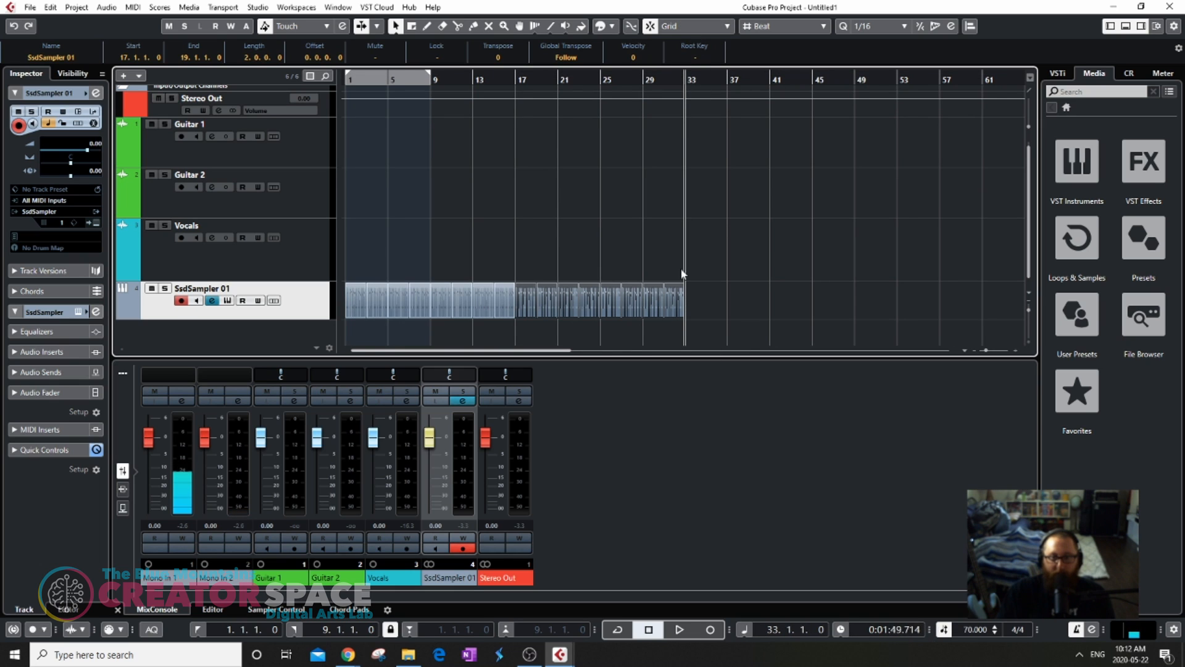
scroll(700, 293, down, 2)
click(624, 302)
drag(624, 302, 349, 289)
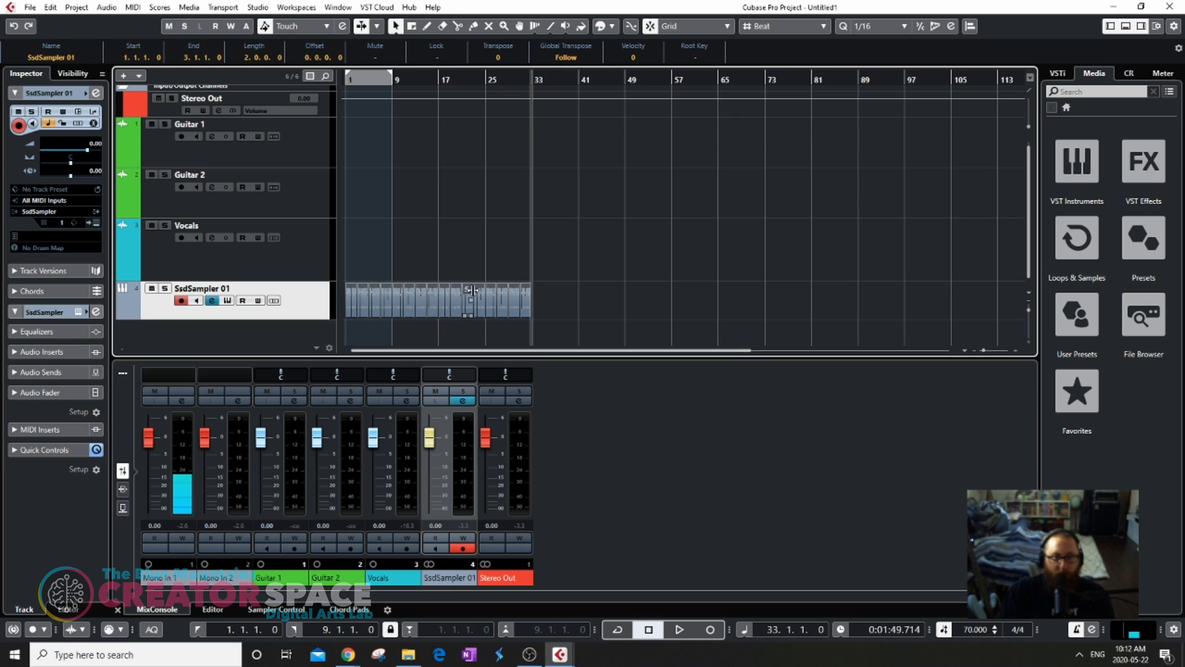
scroll(517, 140, up, 5)
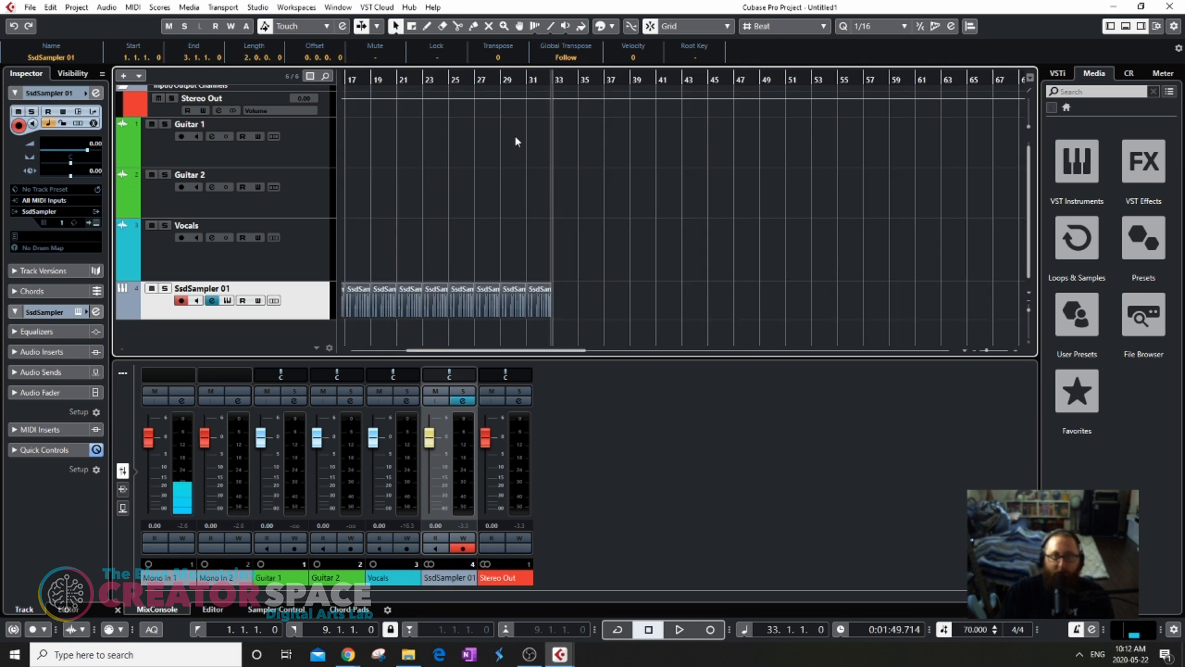
key(ctrl+d)
Place the playhead at 64.4.1 near the end of the last drum clip and clear the clip selection.
scroll(627, 153, down, 6)
click(595, 79)
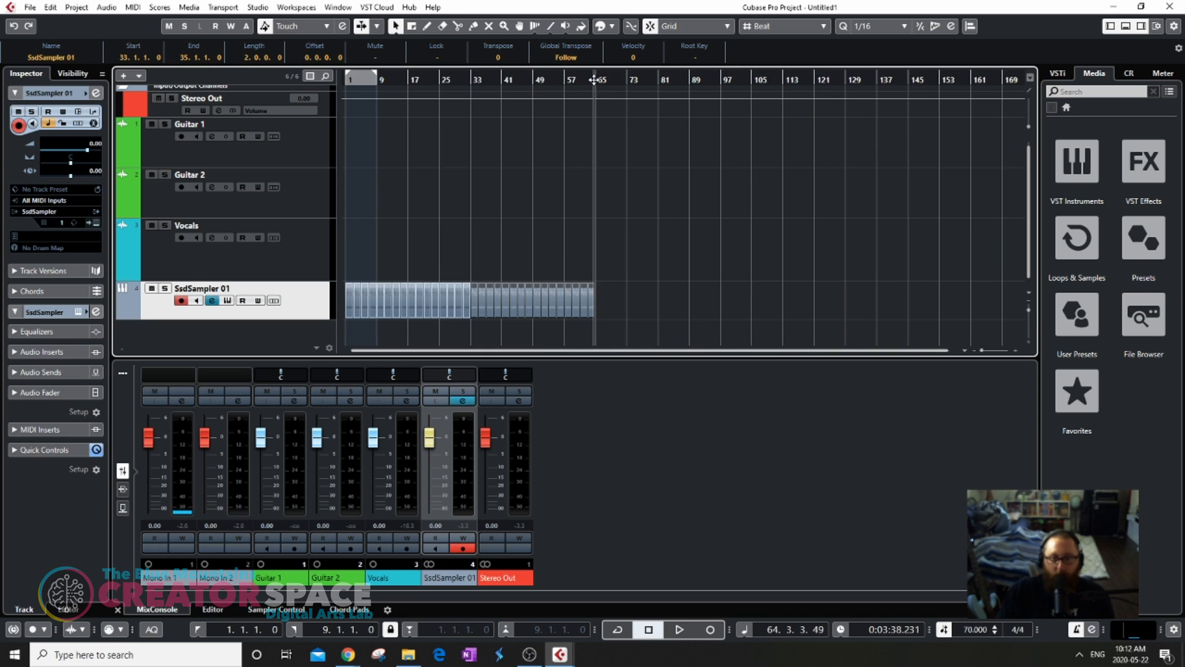
scroll(607, 242, up, 4)
click(608, 247)
scroll(639, 237, up, 2)
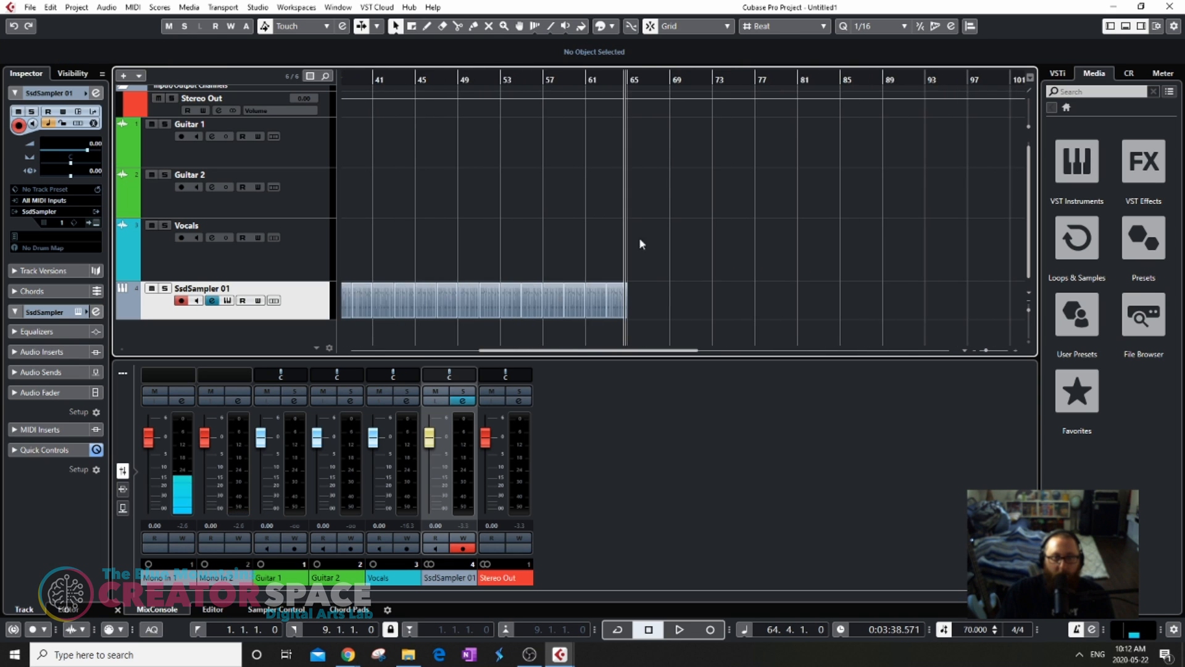
Paste the copied SsdSampler 01 clips at 65.1.1 and place the playhead at the new end, 97.1.1, with the clips deselected.
click(617, 81)
scroll(624, 228, down, 2)
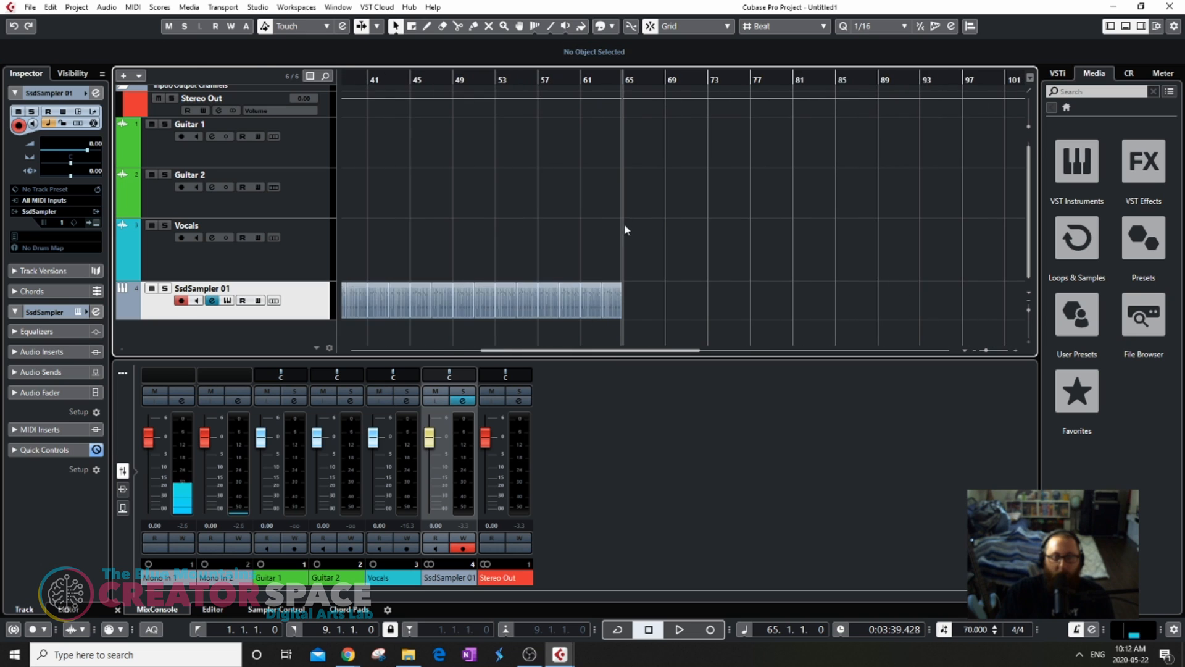
key(ctrl+v)
click(960, 79)
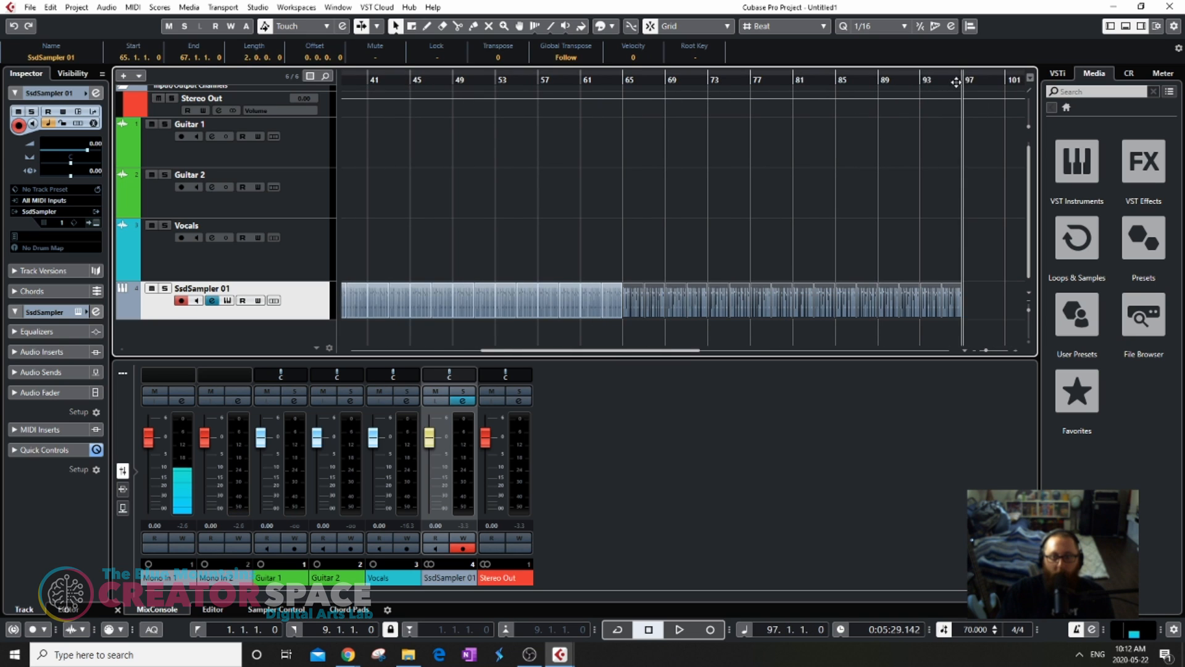
scroll(724, 251, down, 3)
click(900, 274)
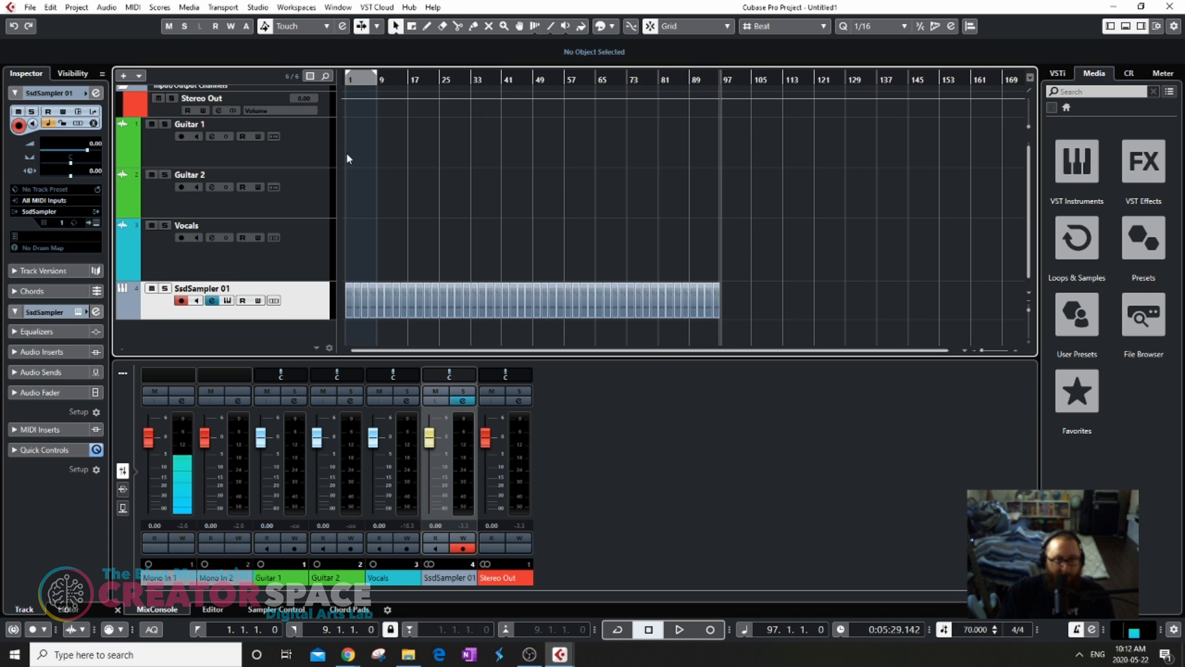
Extend the locator range from bar 1 to 97.1.1 so it spans all the drum clips.
scroll(348, 153, up, 5)
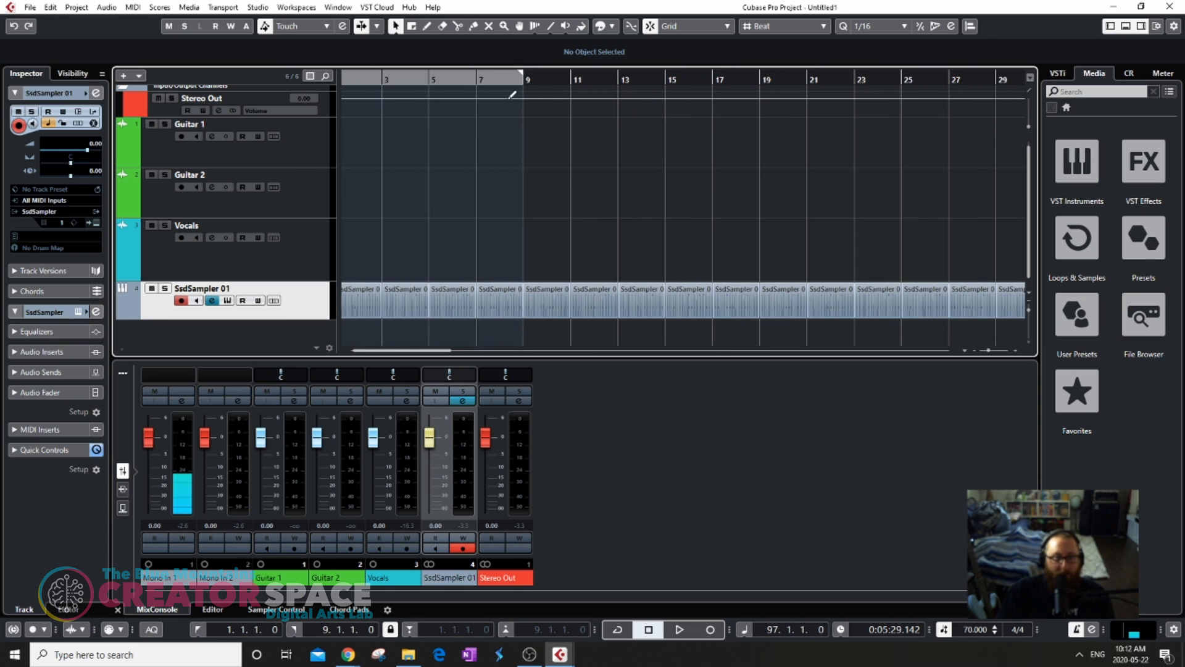
drag(521, 77, 904, 152)
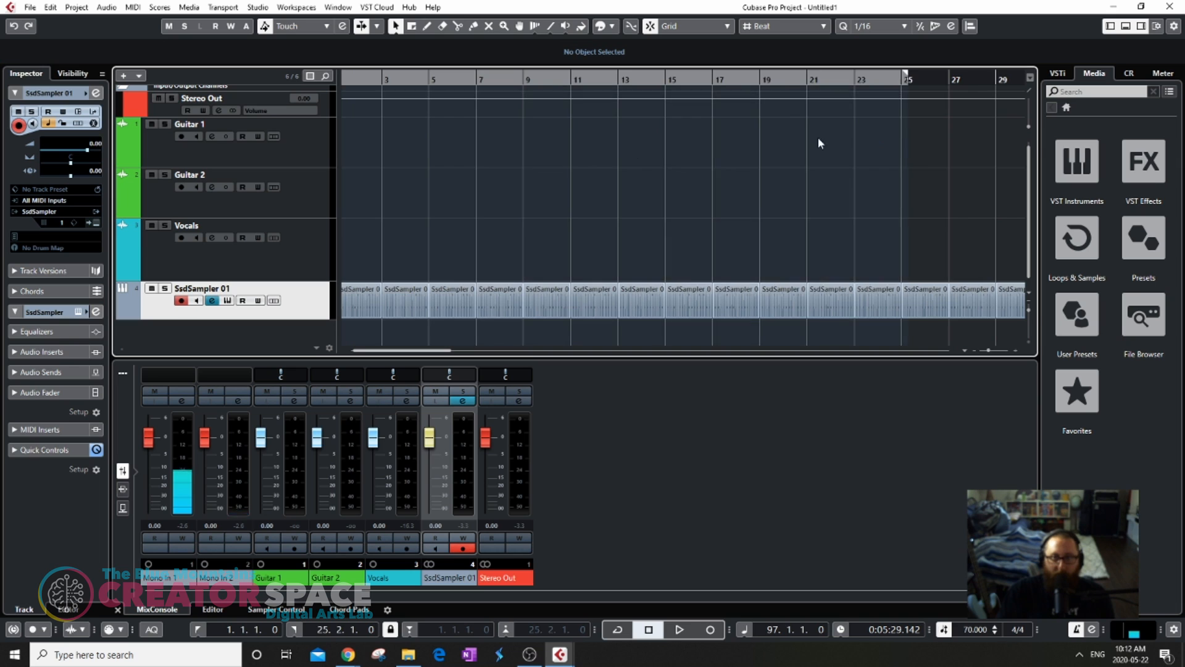
scroll(645, 169, down, 5)
click(440, 77)
drag(440, 76, 723, 155)
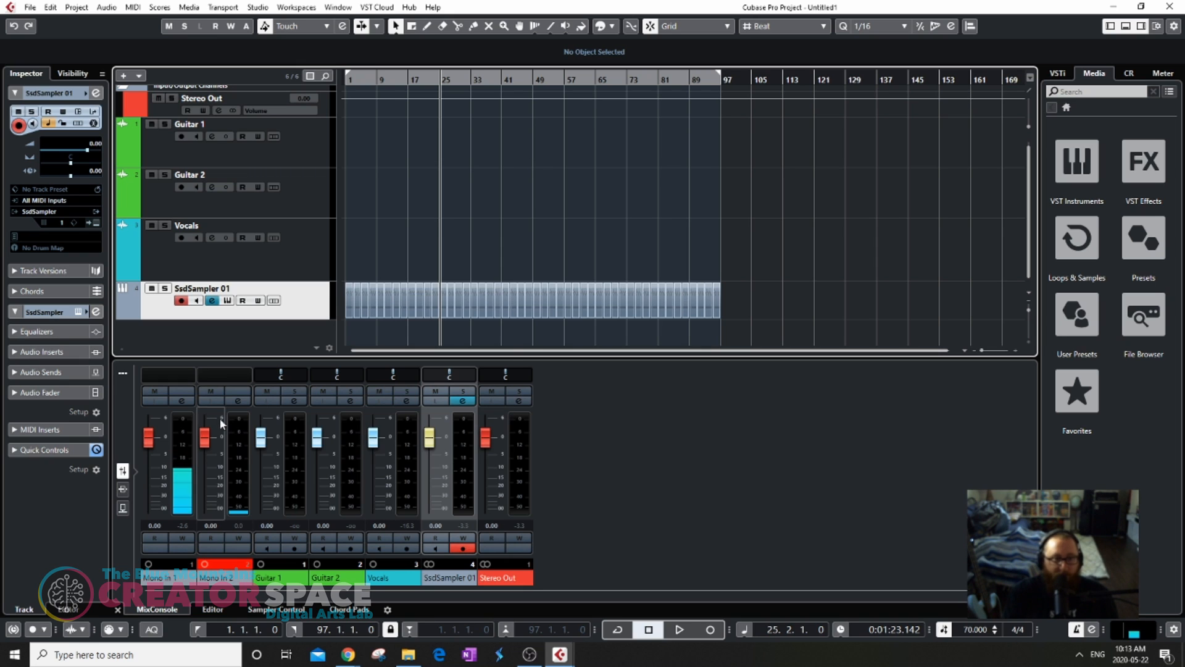
Mute the Mono In 2 input channel in the mixer.
click(211, 391)
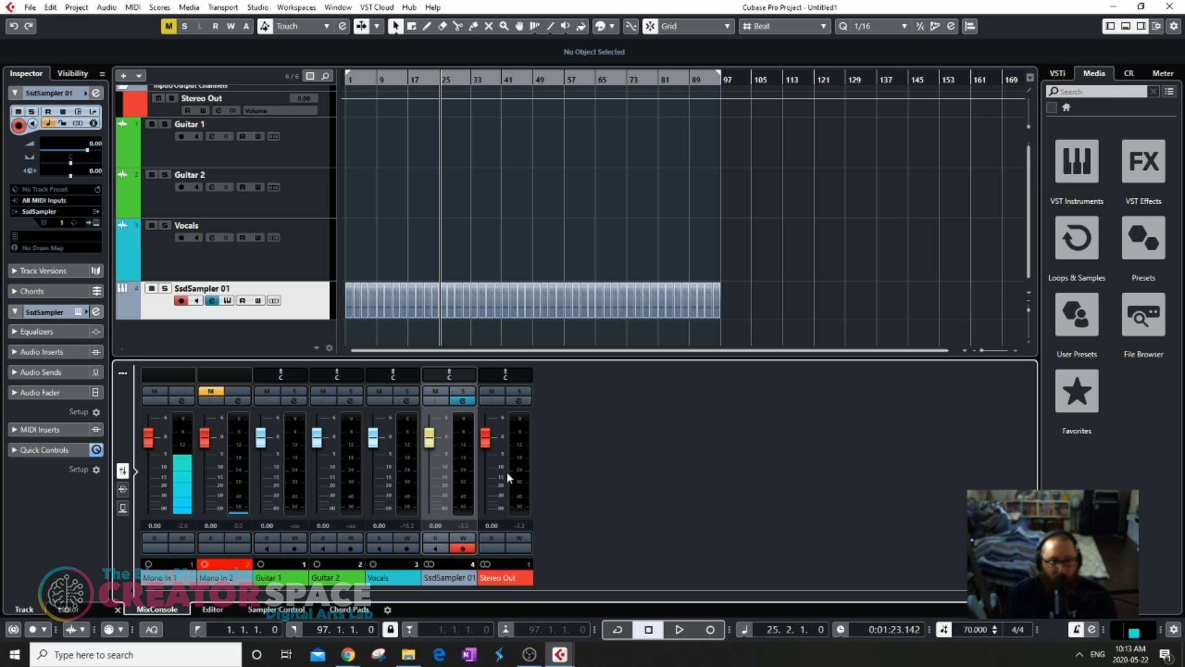
click(151, 175)
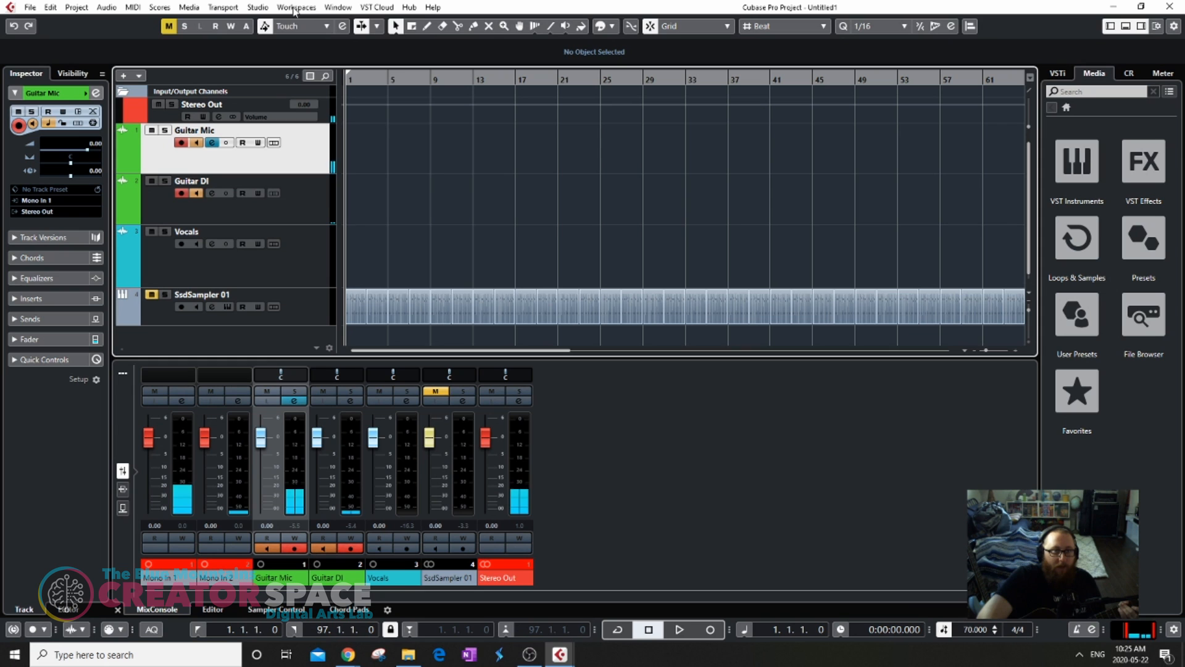
Examine the Steinberg UR22mkII driver settings through the Yamaha Steinberg USB ASIO entry in Studio Setup, and close them without changes.
click(294, 7)
mouse_move(258, 7)
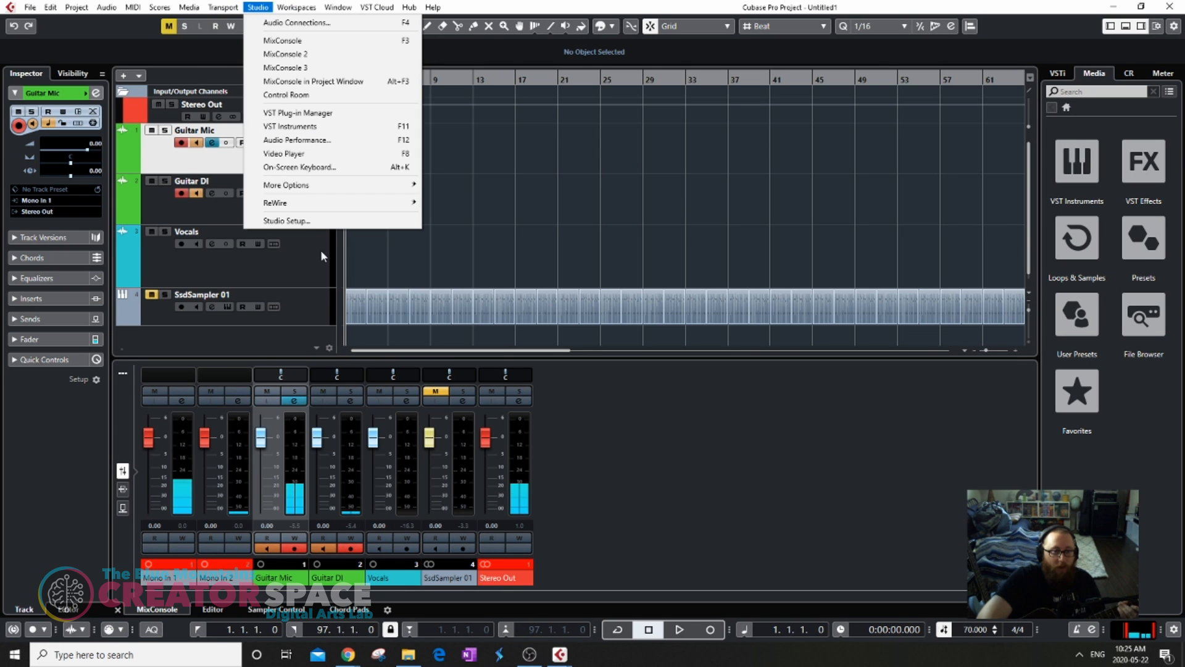
click(299, 226)
click(443, 266)
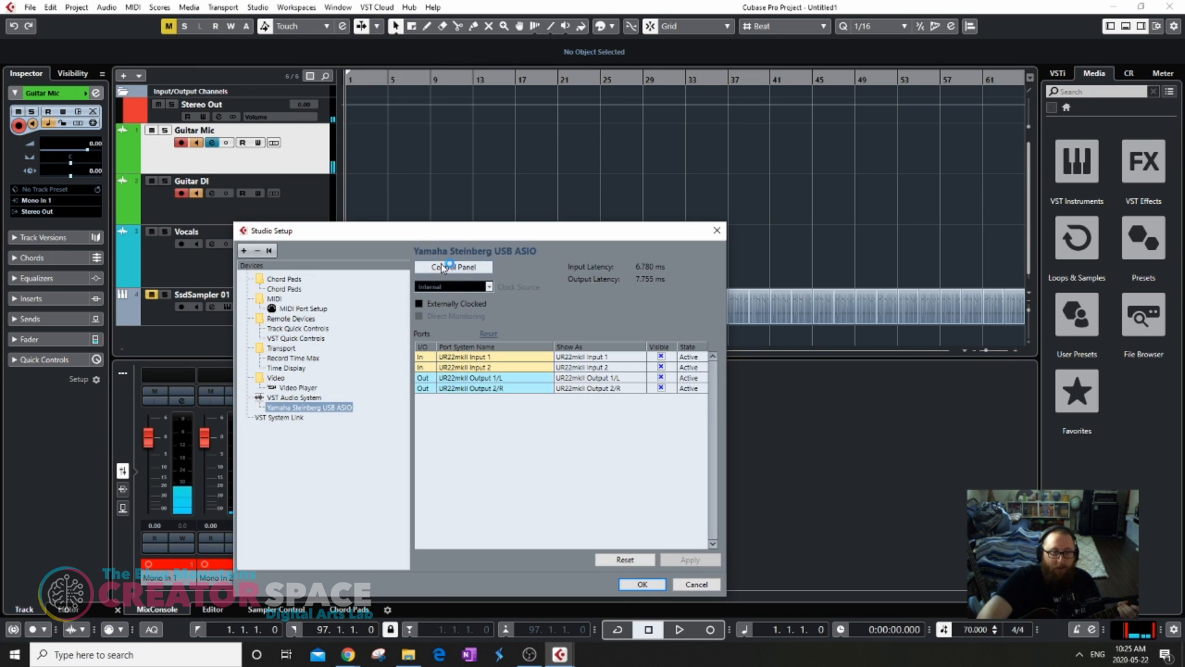
click(512, 263)
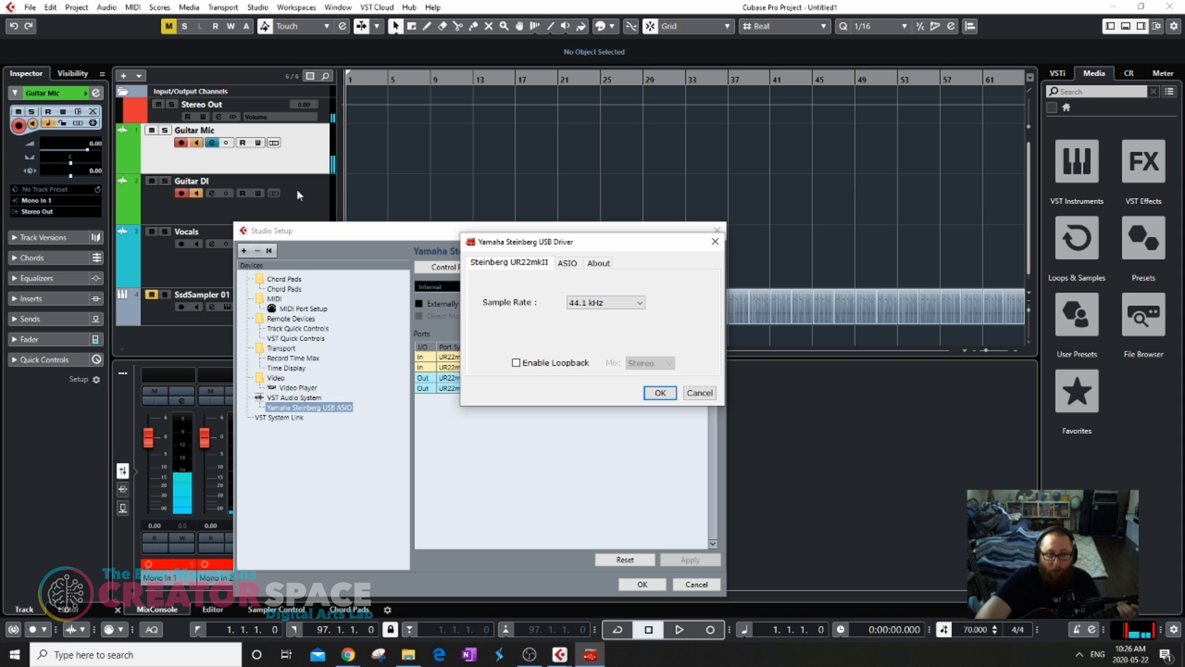
click(707, 394)
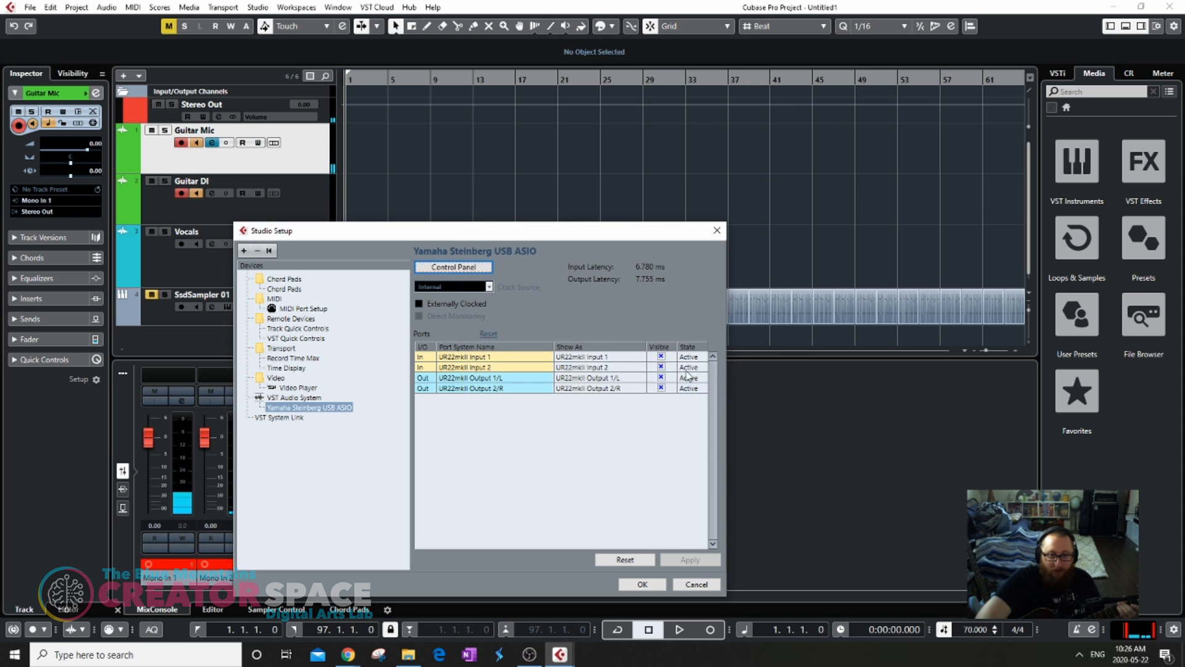
click(717, 232)
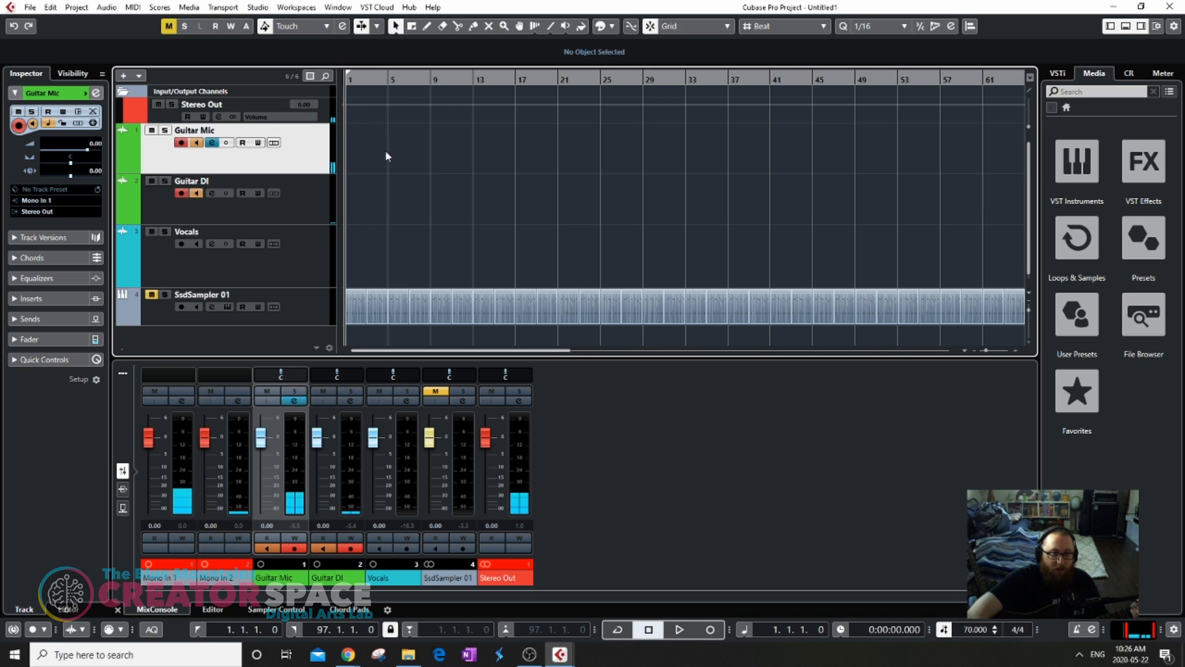
Unmute the SsdSampler 01 track and record a guitar take from bar 1 onto the Guitar Mic and Guitar DI tracks.
key(space)
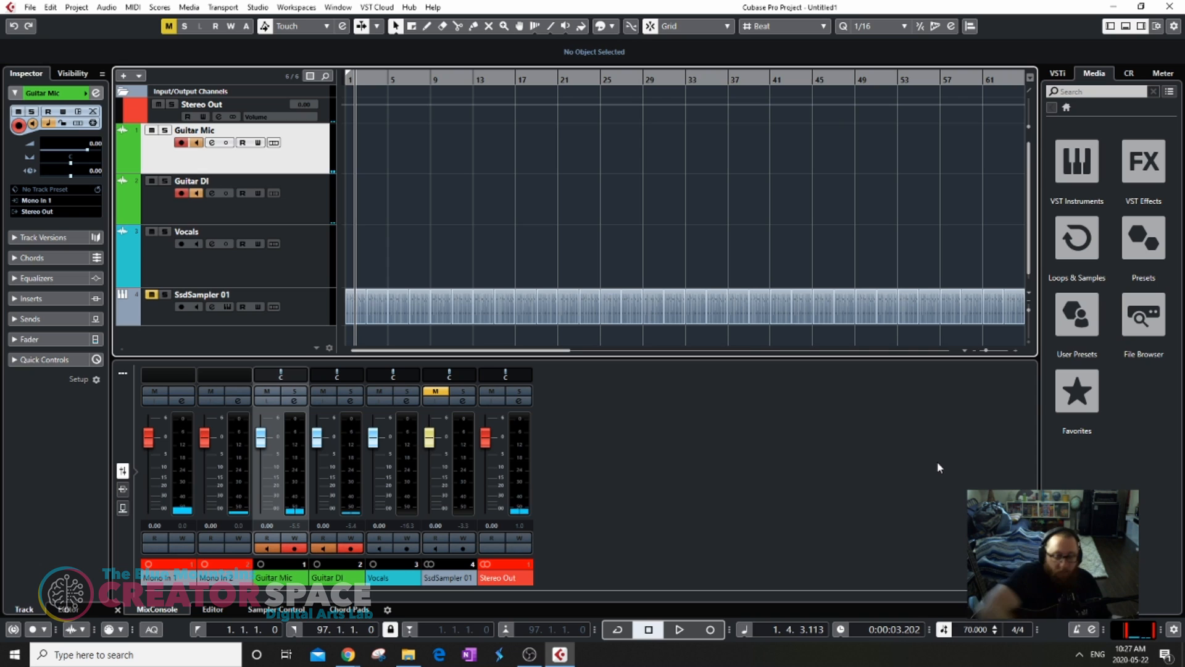
click(152, 295)
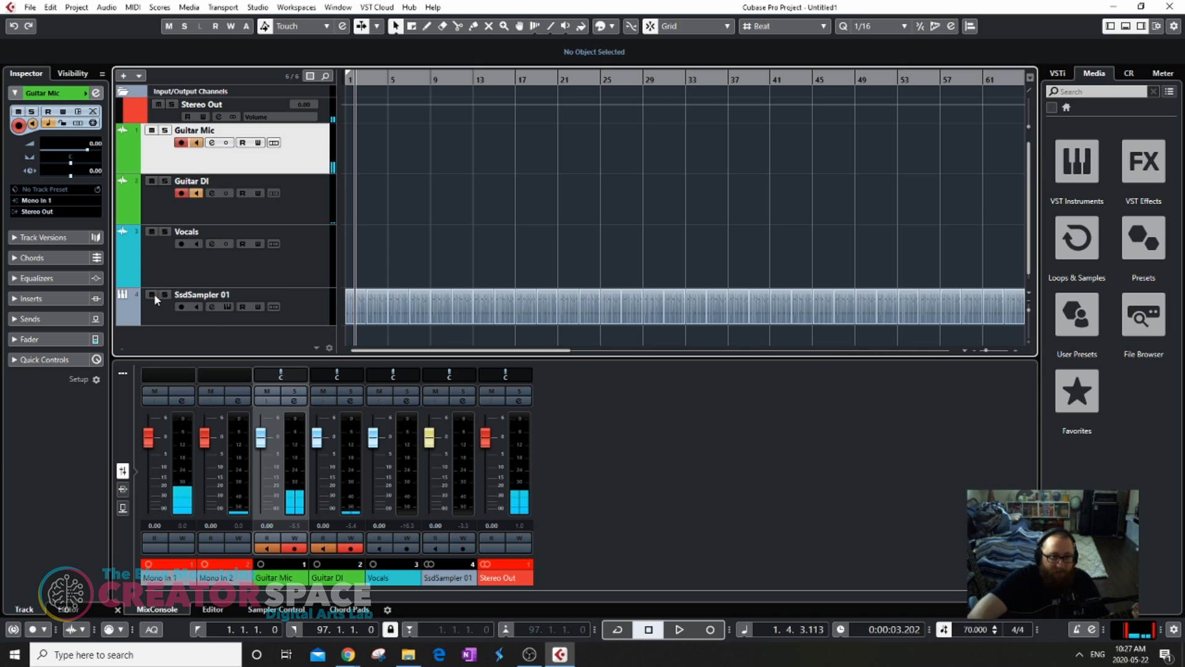
key(space)
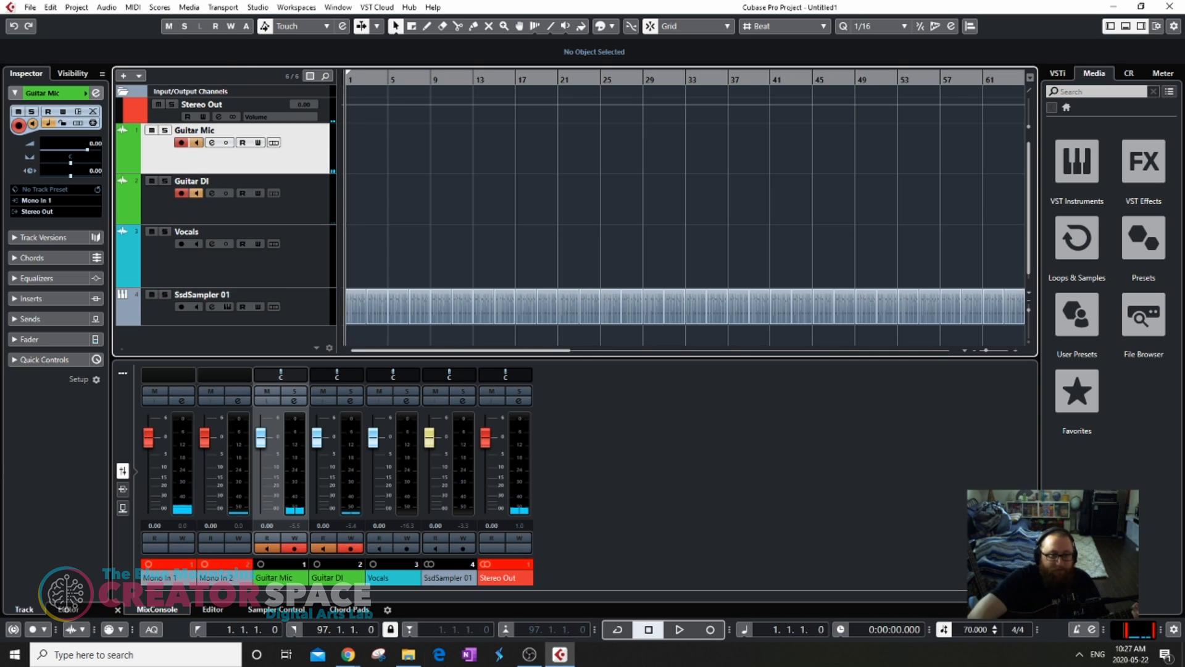
click(710, 629)
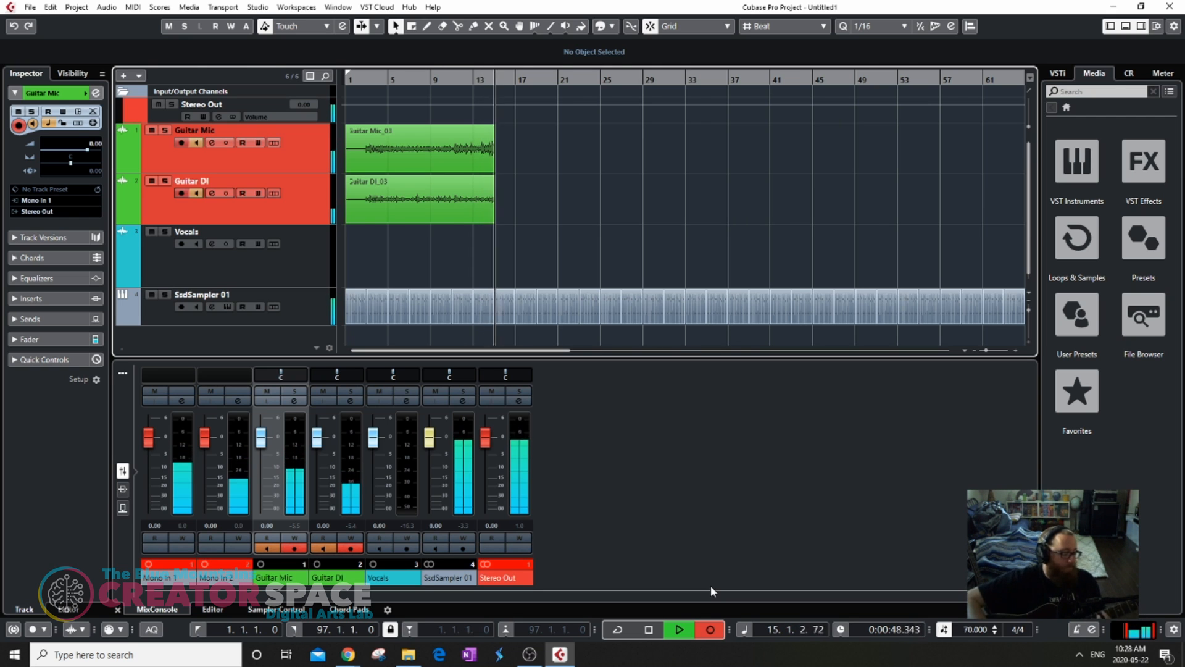
key(space)
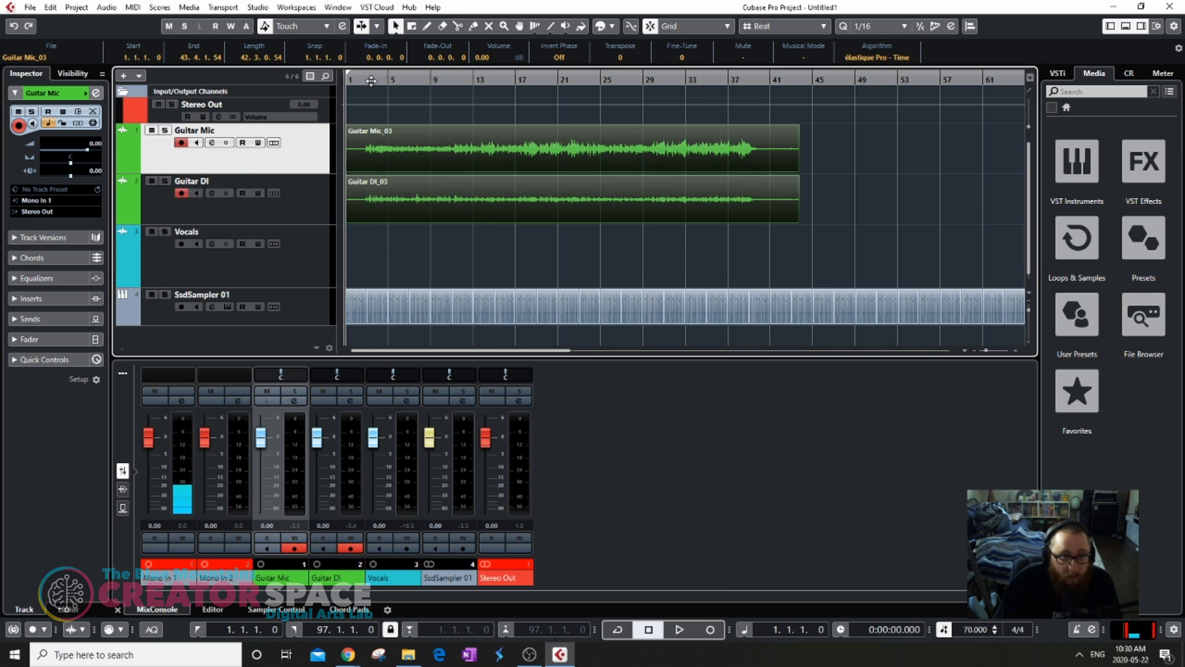
Play back the guitar take and raise the volume of both the Guitar Mic_03 and Guitar DI_03 clips to 6.72 dB.
key(space)
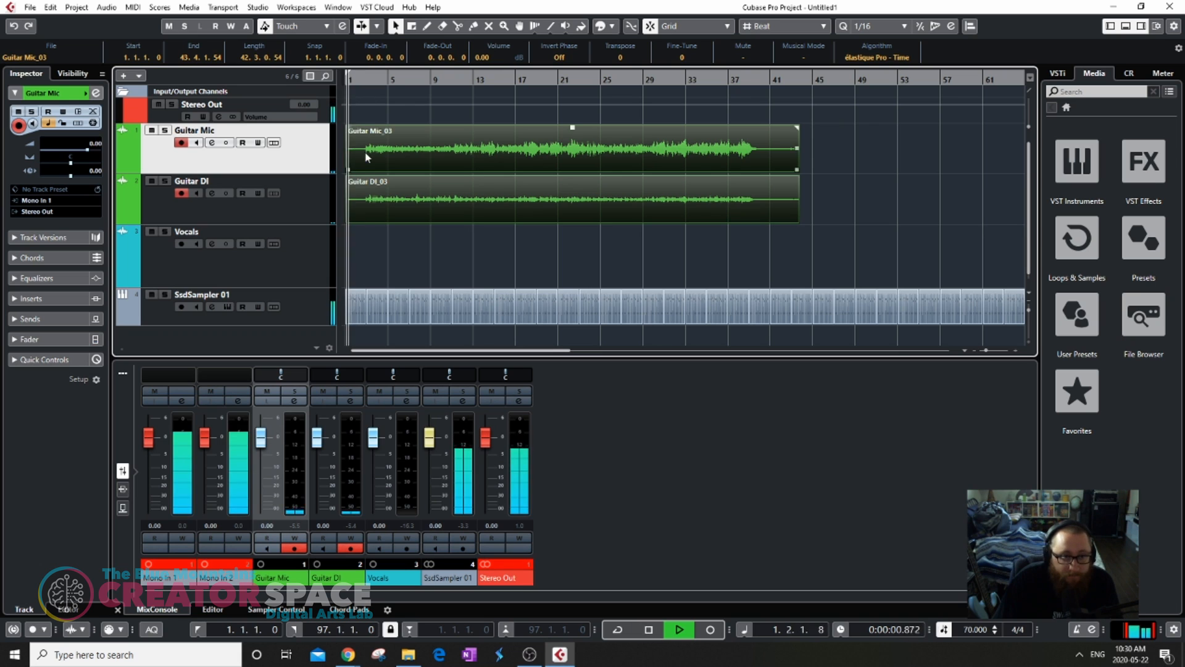
click(354, 181)
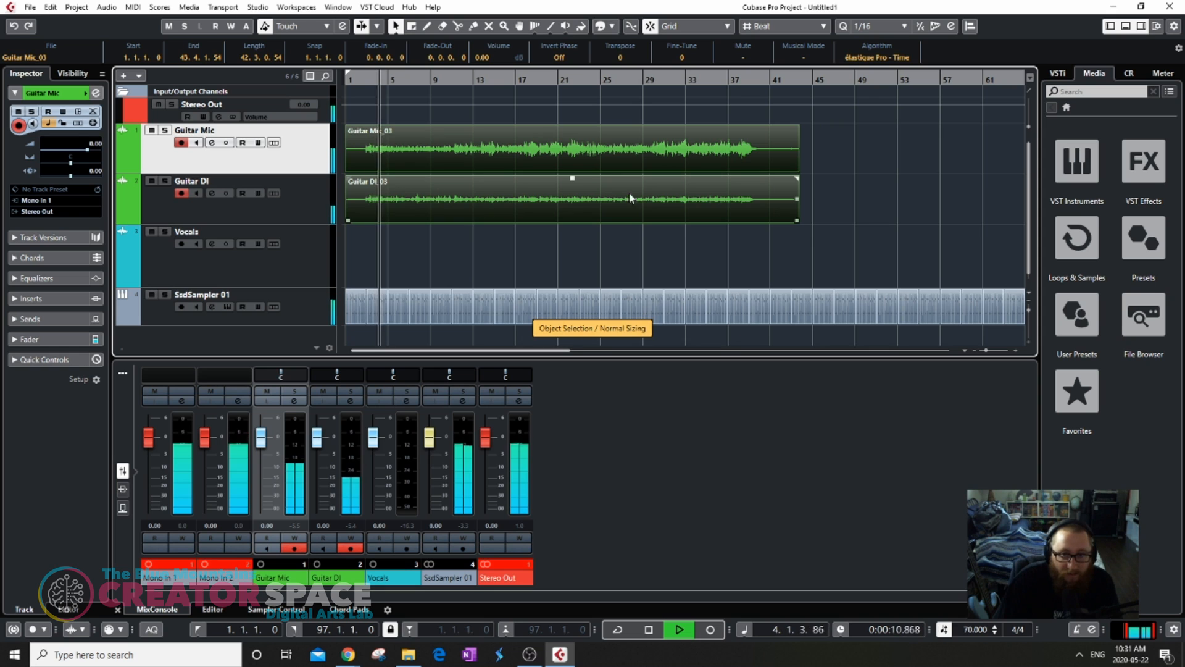
drag(573, 179, 574, 124)
key(space)
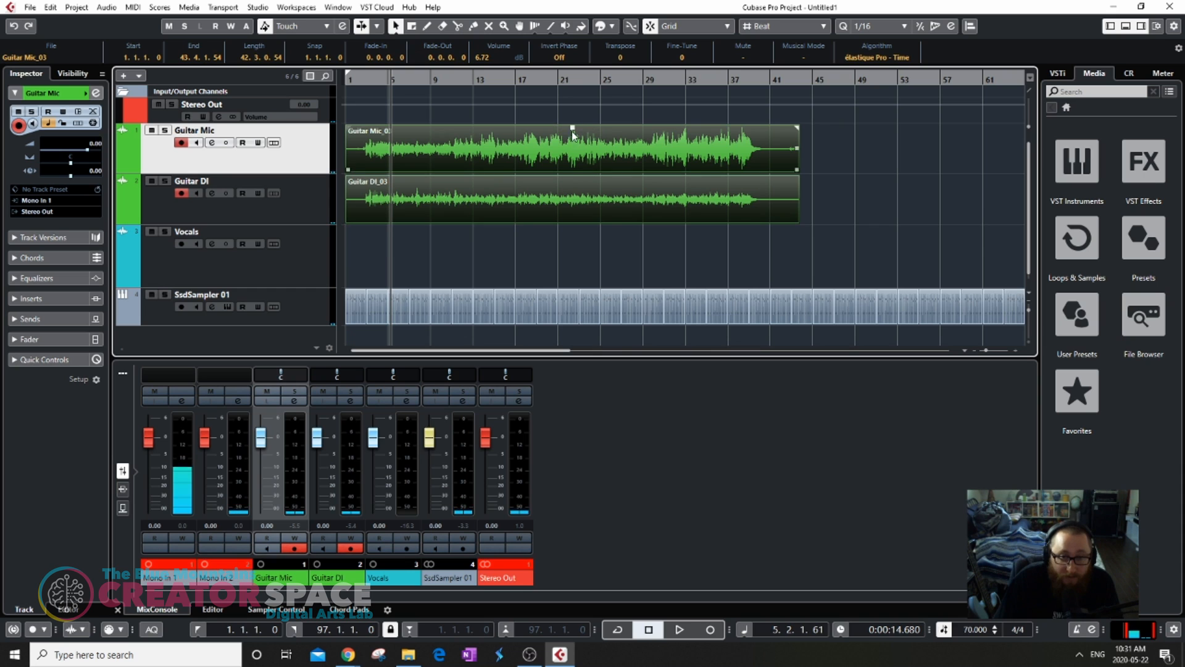
Raise the volume of the Guitar DI_03 clip alone further and resume playback.
click(583, 193)
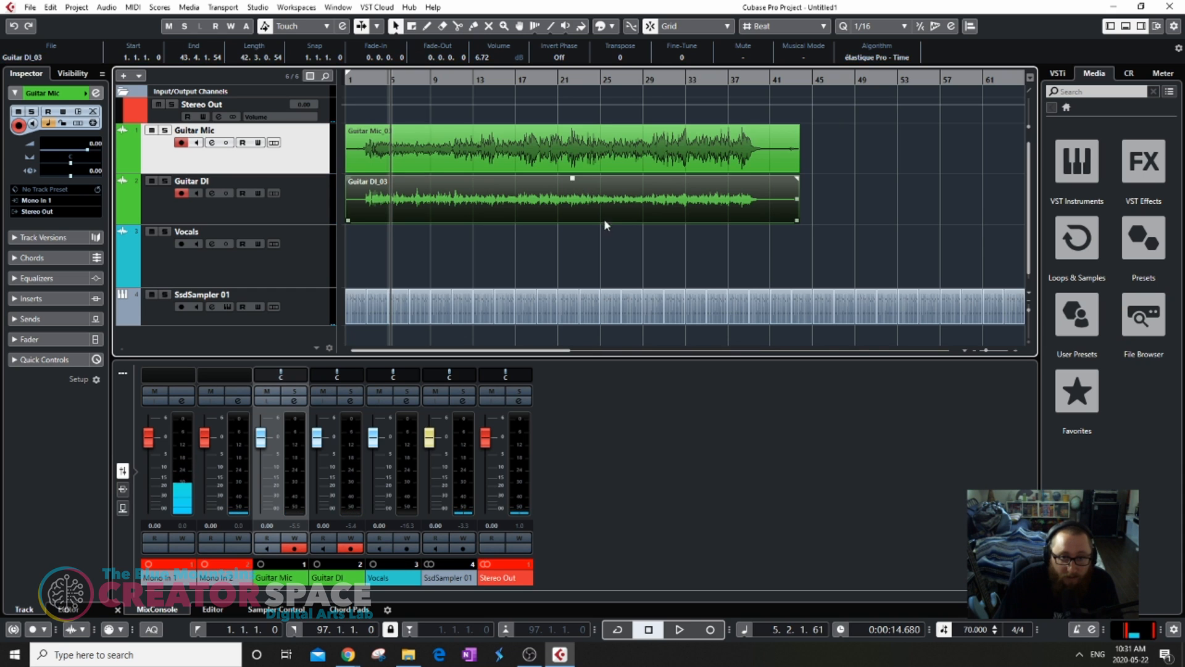
click(609, 242)
key(space)
drag(575, 137, 575, 103)
Compare the two guitar tracks by soloing Guitar DI and Guitar Mic in turn during playback, and clear the solos.
click(165, 181)
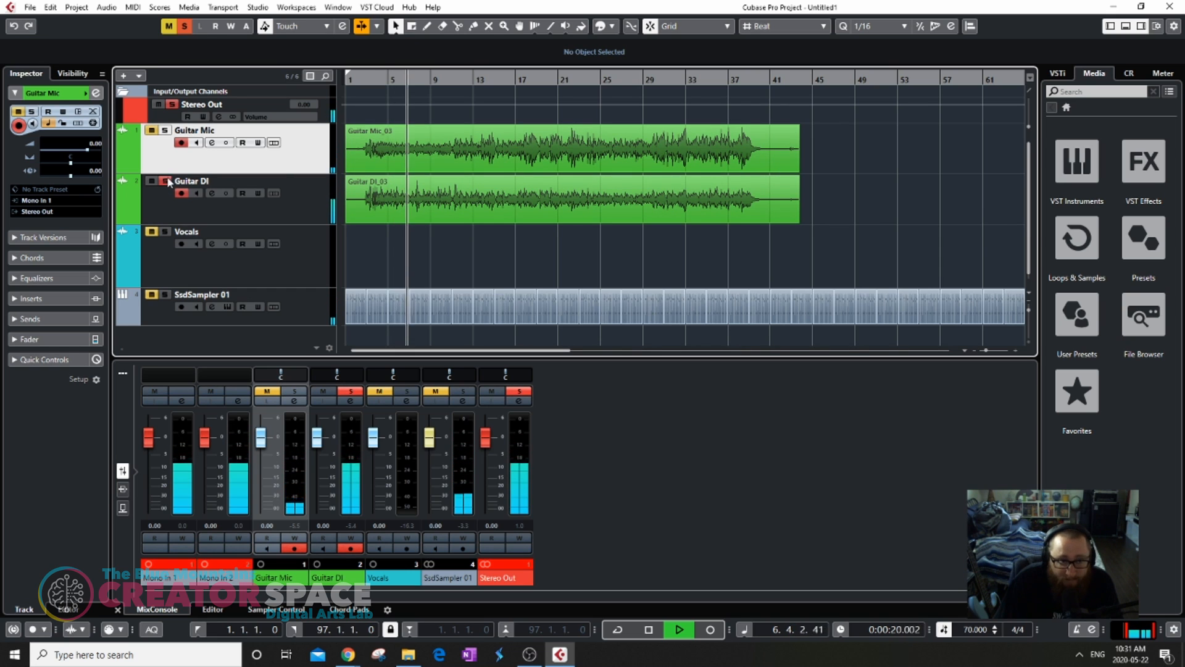
click(166, 181)
click(165, 130)
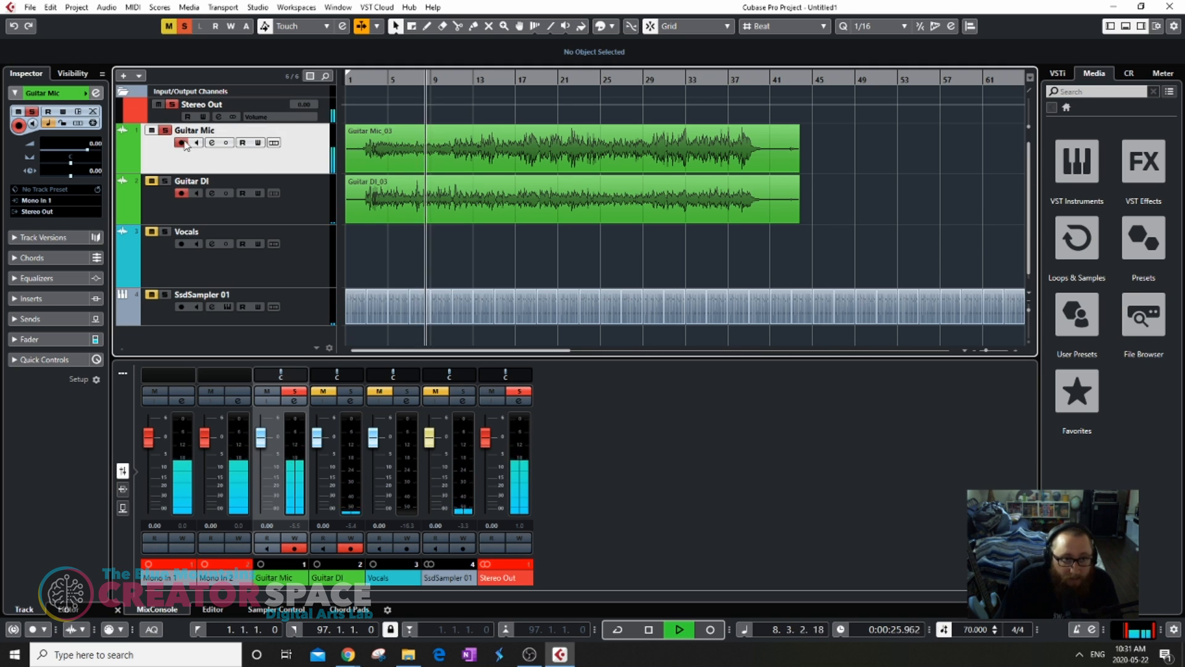
click(166, 131)
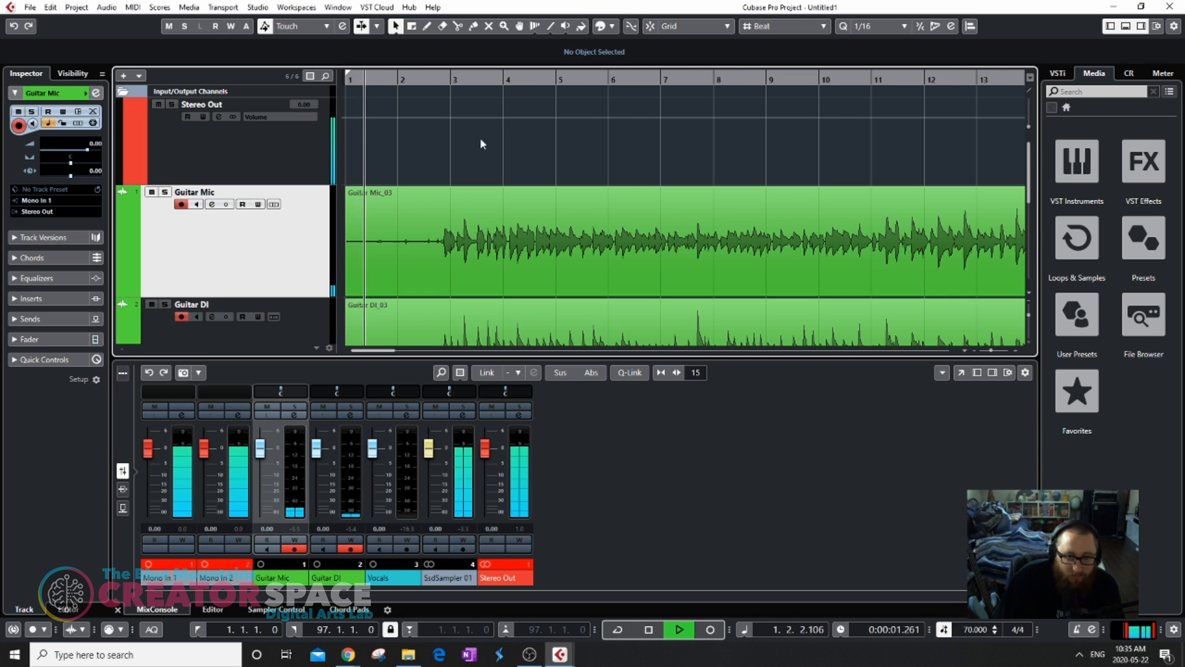
Examine the opening of both guitar recordings up close and audition them from just before bar 3.
scroll(535, 210, down, 6)
key(space)
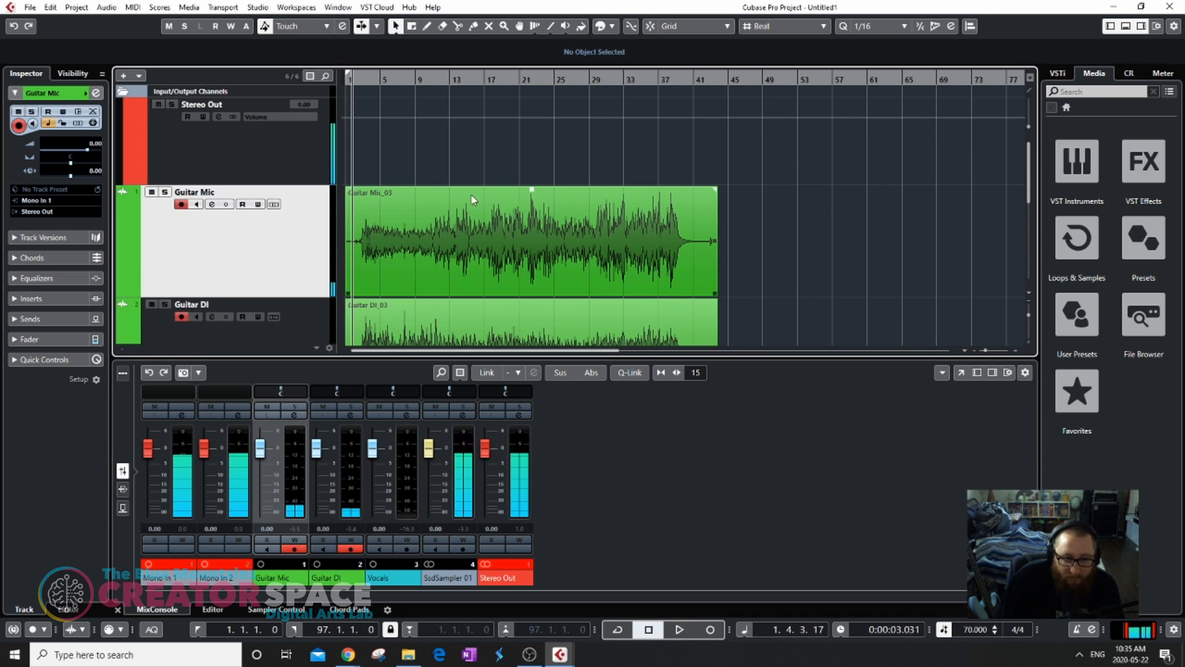
scroll(412, 184, down, 2)
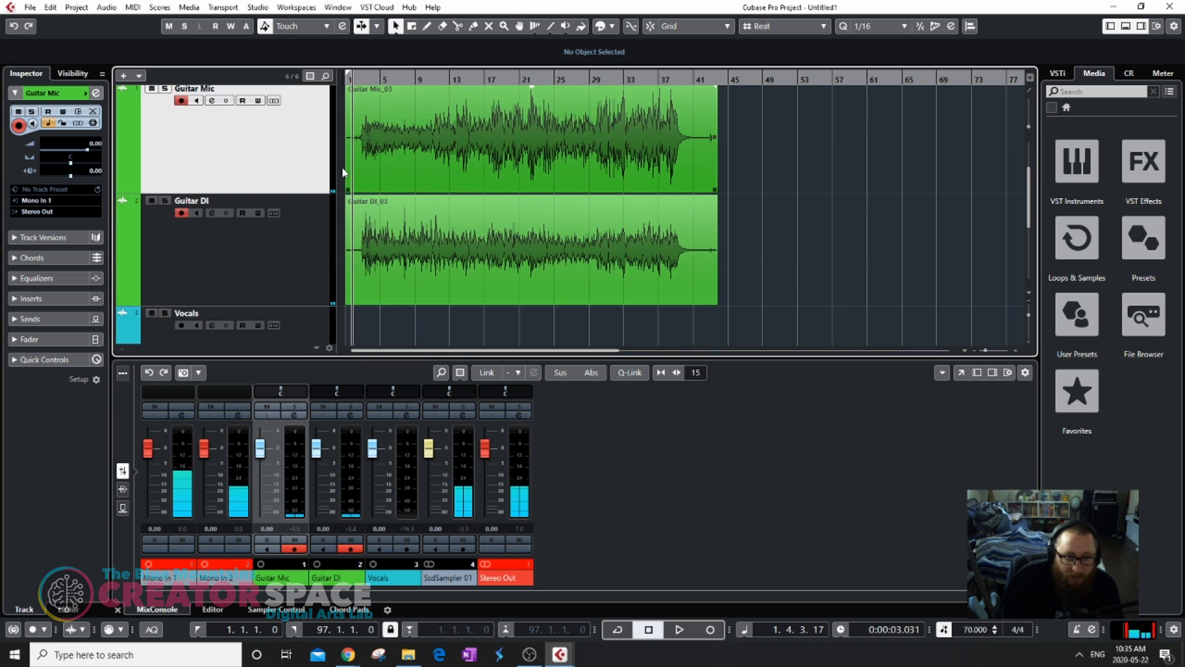
scroll(345, 172, up, 8)
scroll(381, 163, up, 2)
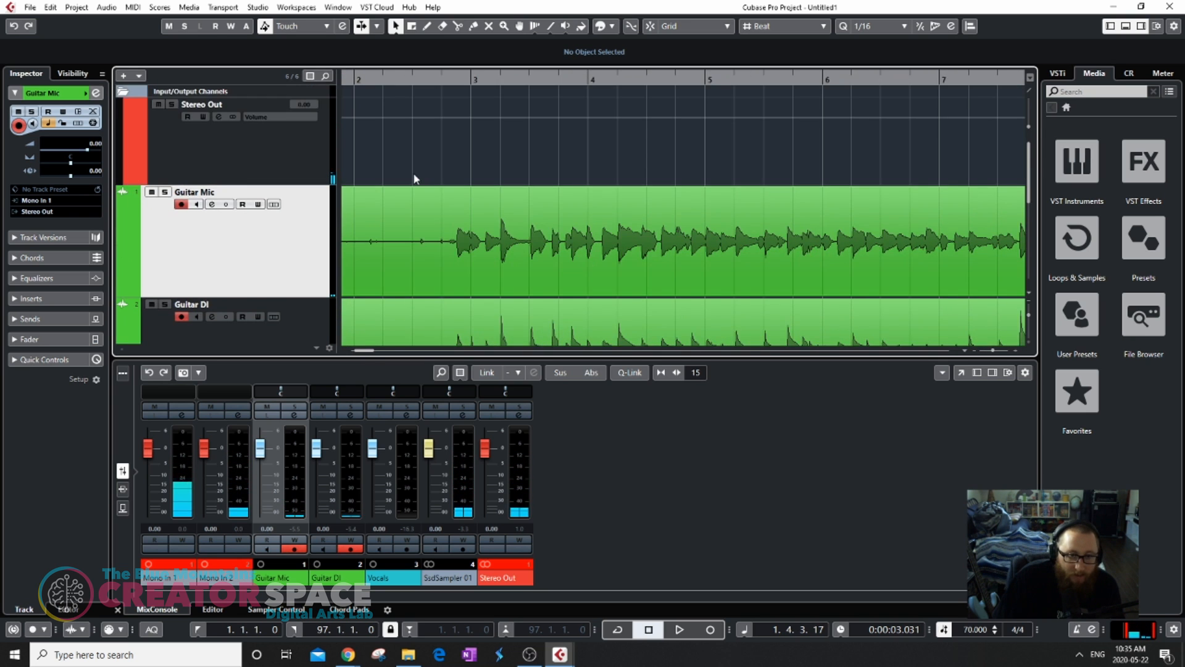
scroll(442, 181, down, 3)
scroll(451, 183, up, 4)
scroll(458, 186, up, 2)
scroll(463, 161, down, 1)
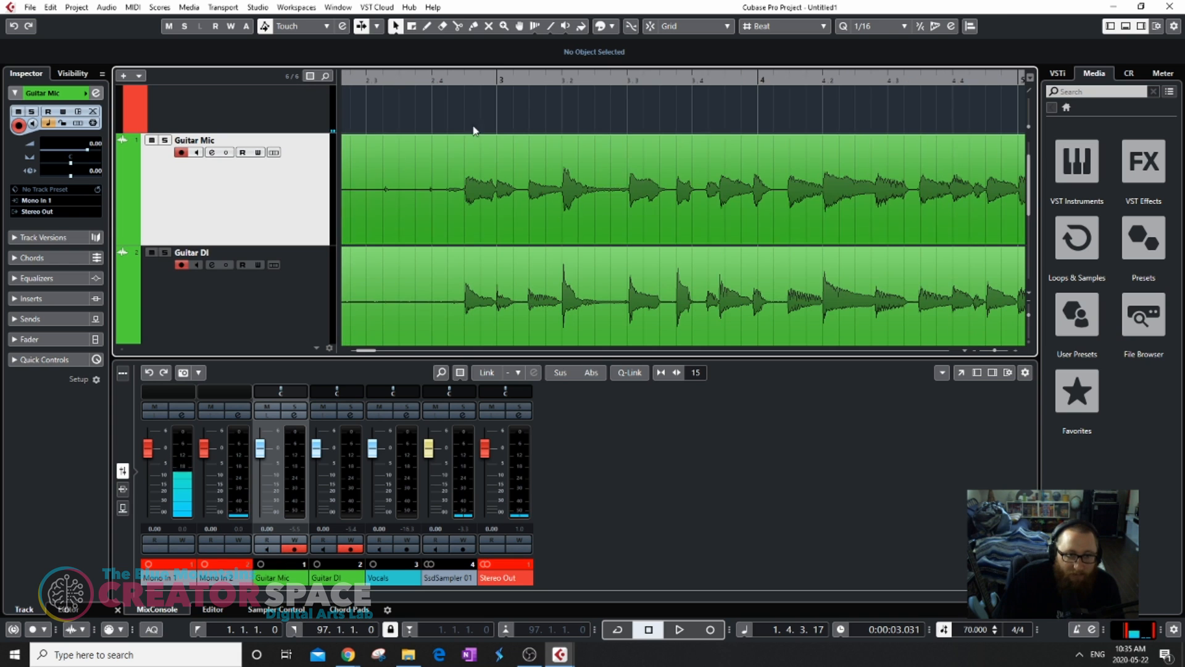
click(454, 78)
key(space)
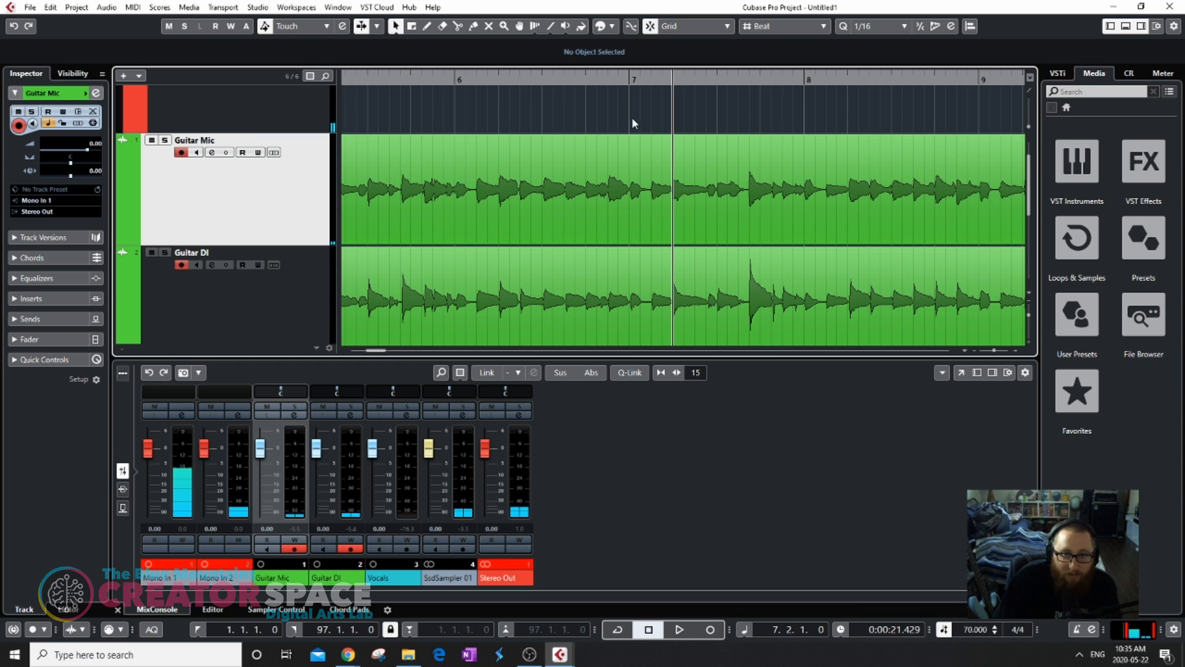
Split the Guitar Mic and Guitar DI clips at 7.1.1 and play back from that point.
key(3)
click(632, 196)
click(632, 282)
key(space)
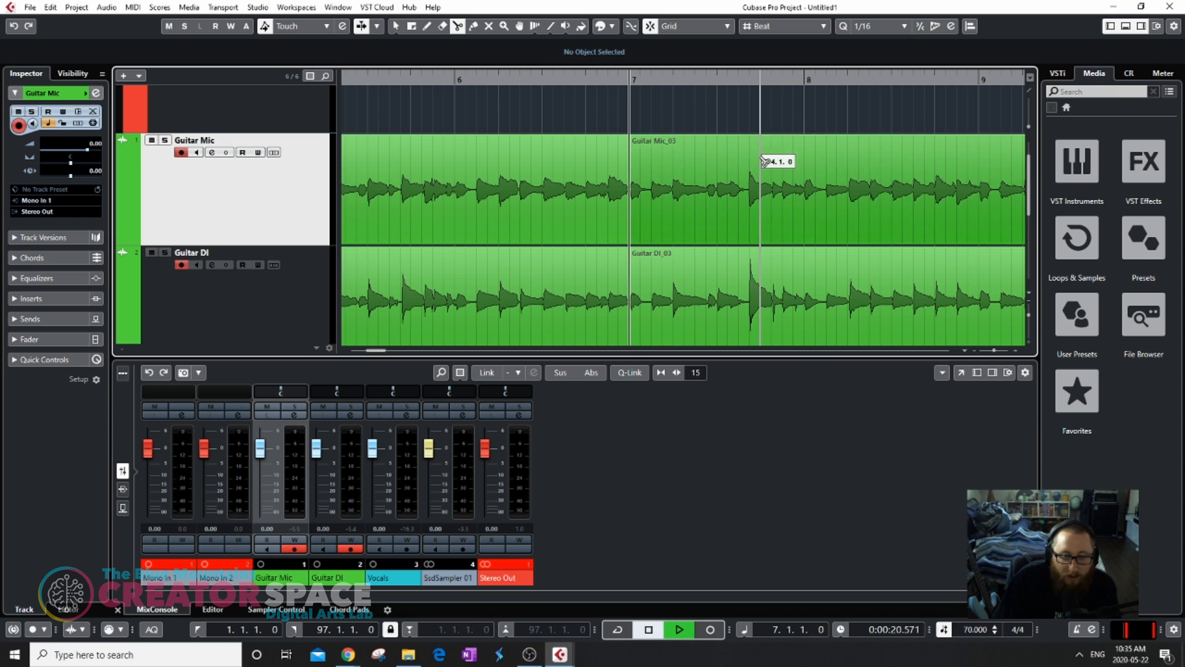
Split both guitar clips at 8.1.1 and at 7.3.1, and stop playback.
click(796, 185)
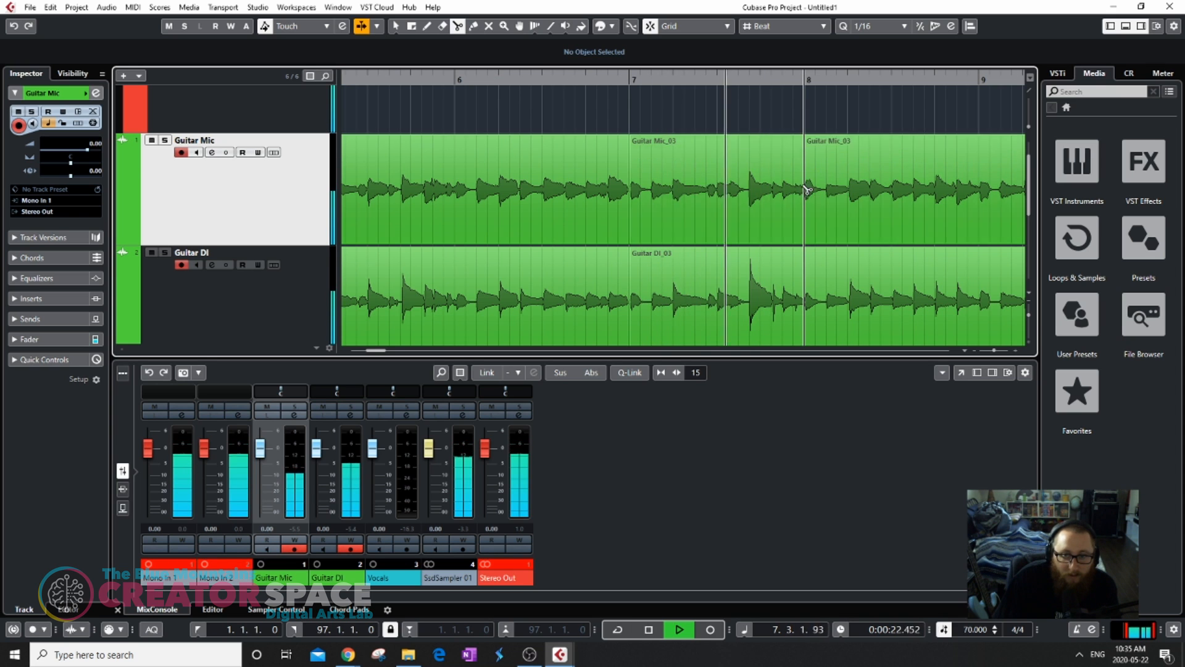
click(803, 305)
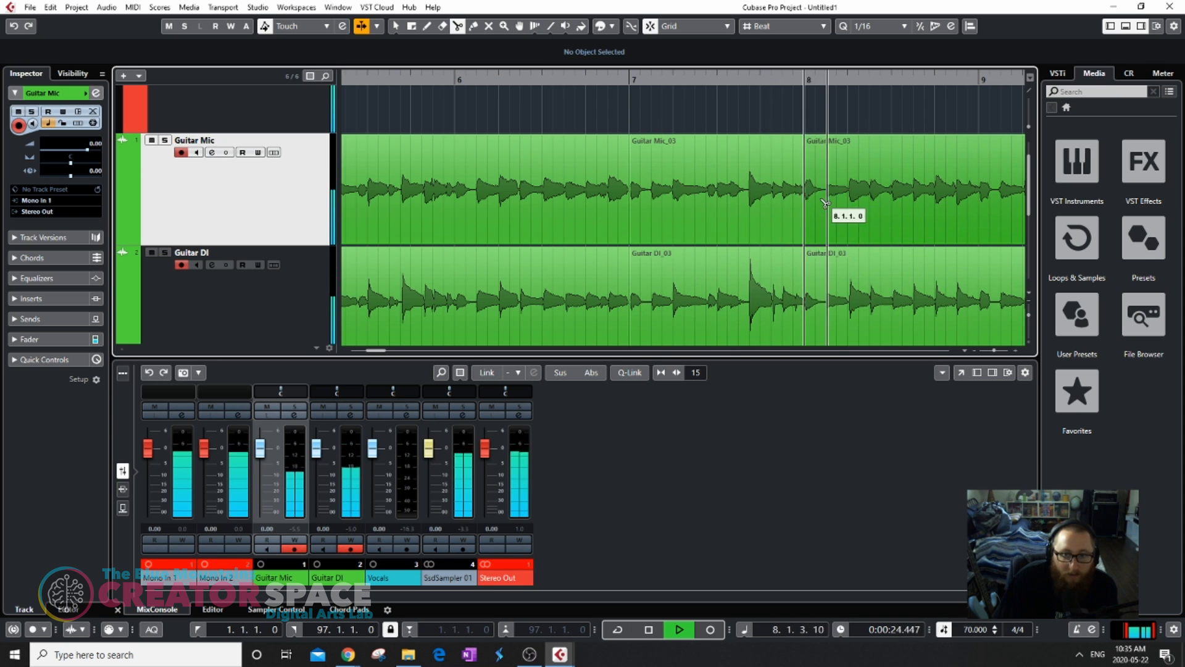
key(space)
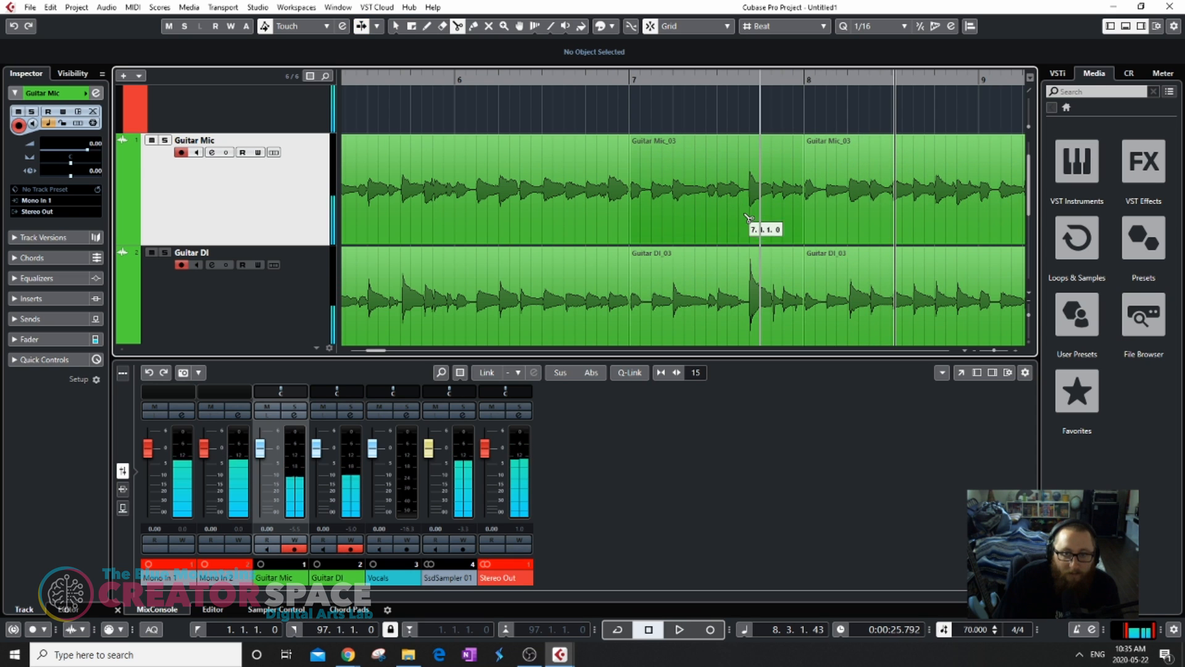
click(726, 215)
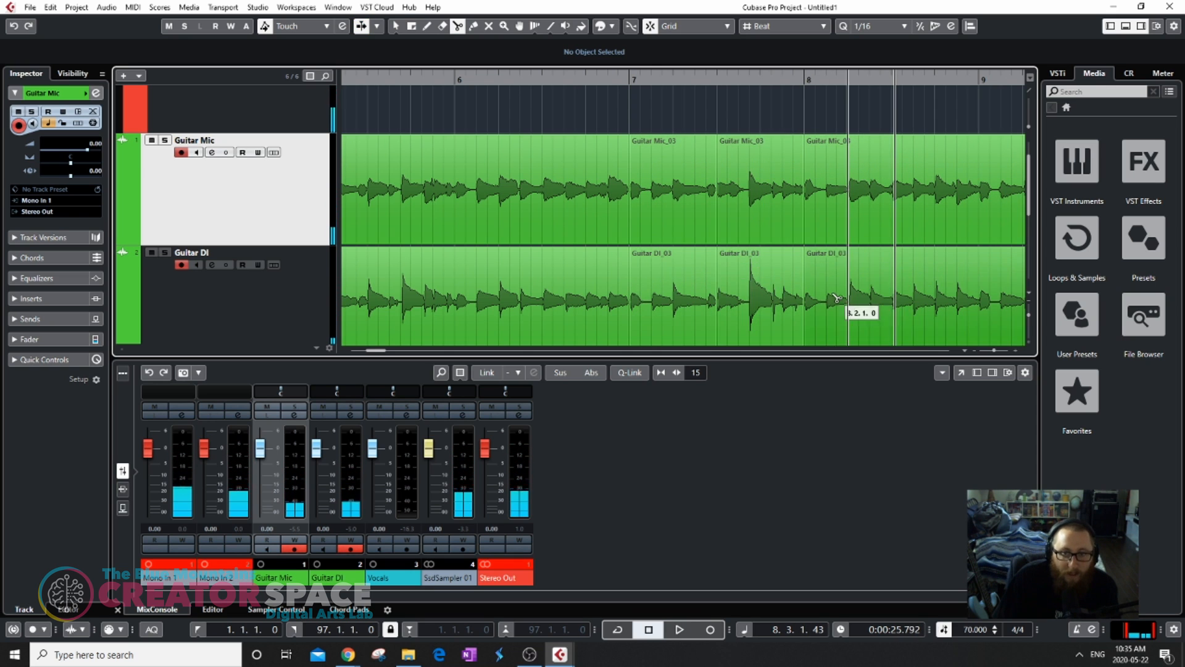
Copy the Guitar Mic and Guitar DI segments spanning 7.1.1 to 7.3.1 and paste both at 3.1.1.
key(1)
click(682, 180)
click(666, 281)
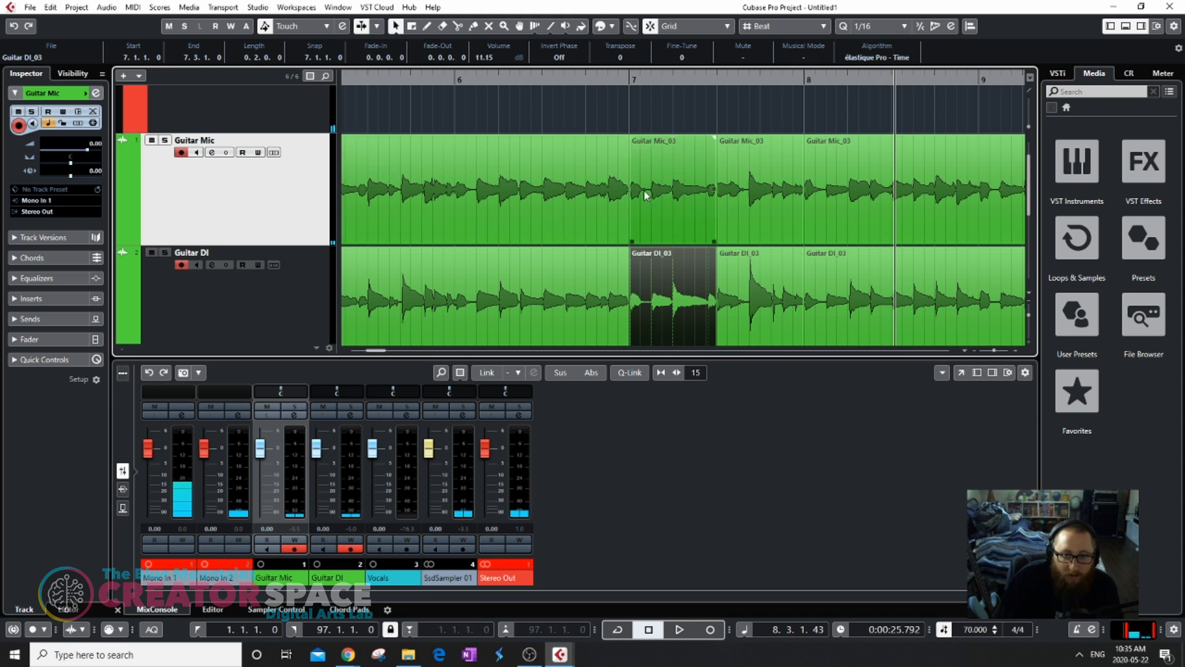
shift+click(664, 197)
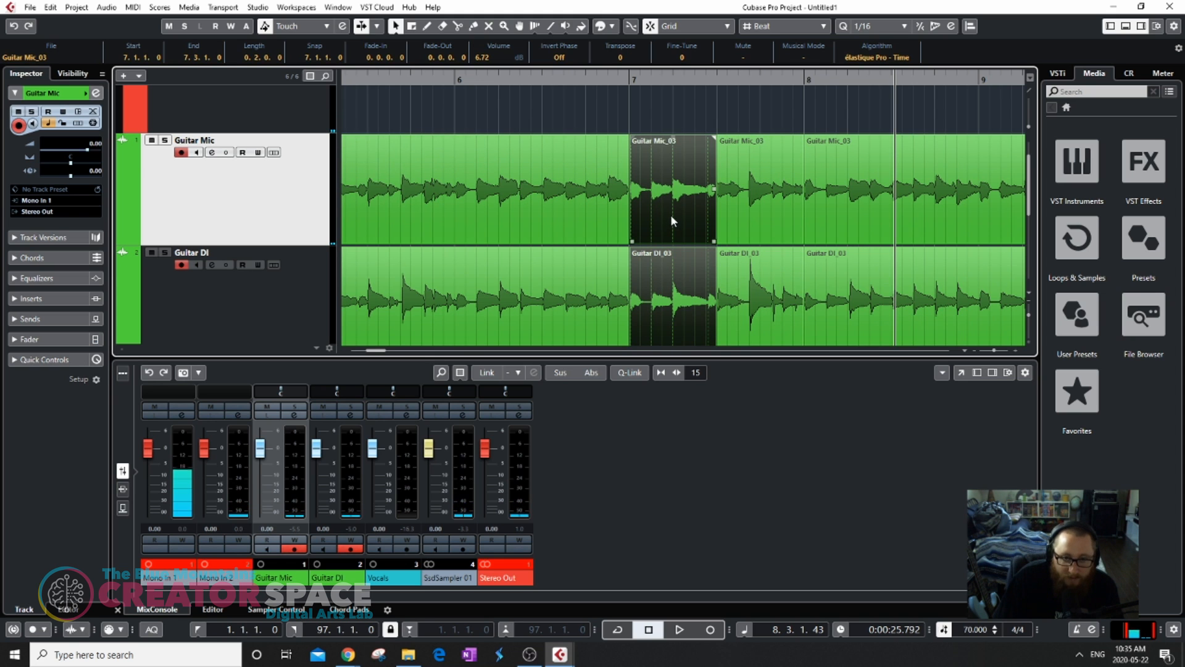
key(g)
key(g)
scroll(489, 142, up, 5)
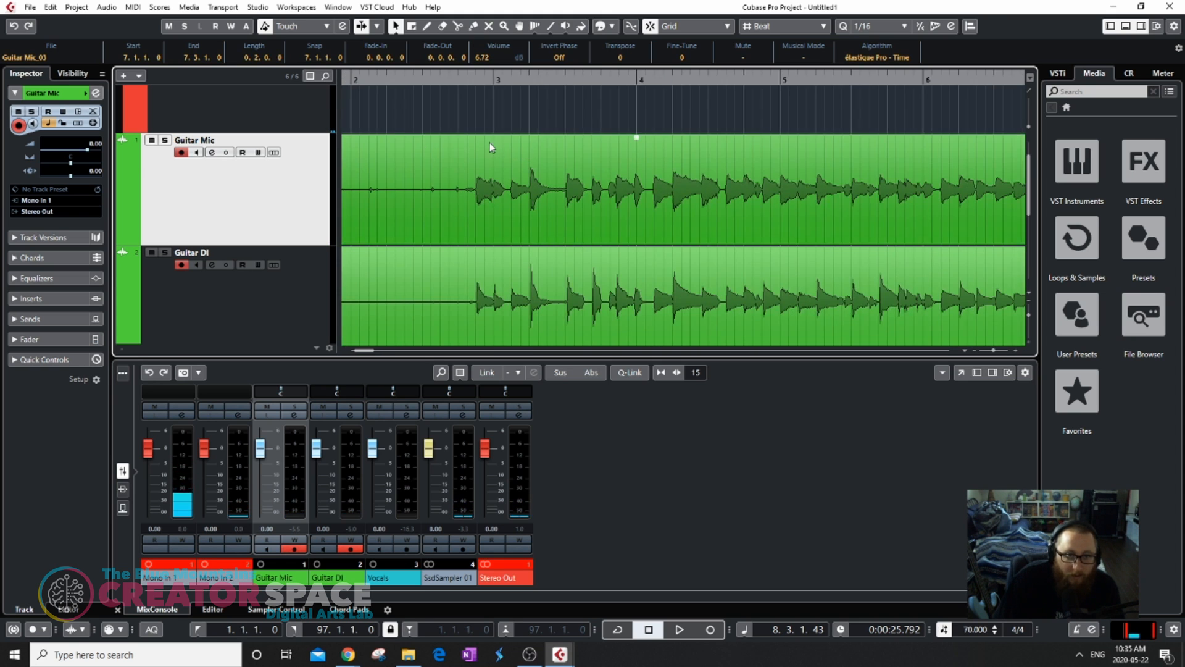
click(515, 79)
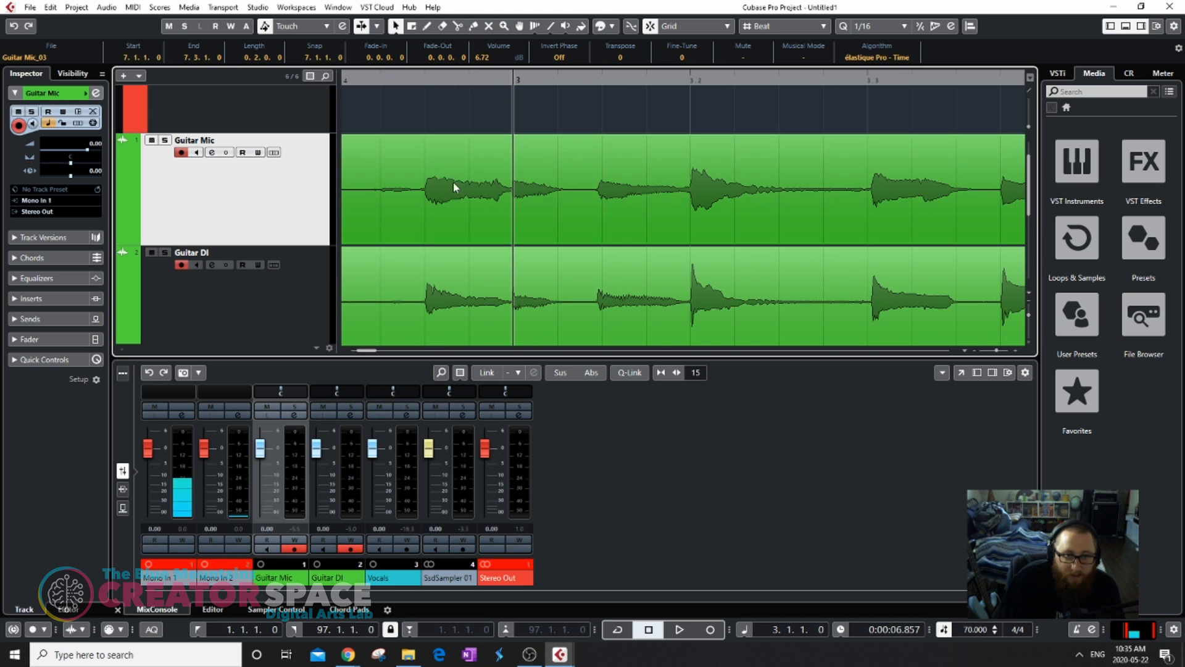
key(ctrl+v)
Audition the pasted guitar segments by playing back from 2.4.1, and stop playback.
click(359, 79)
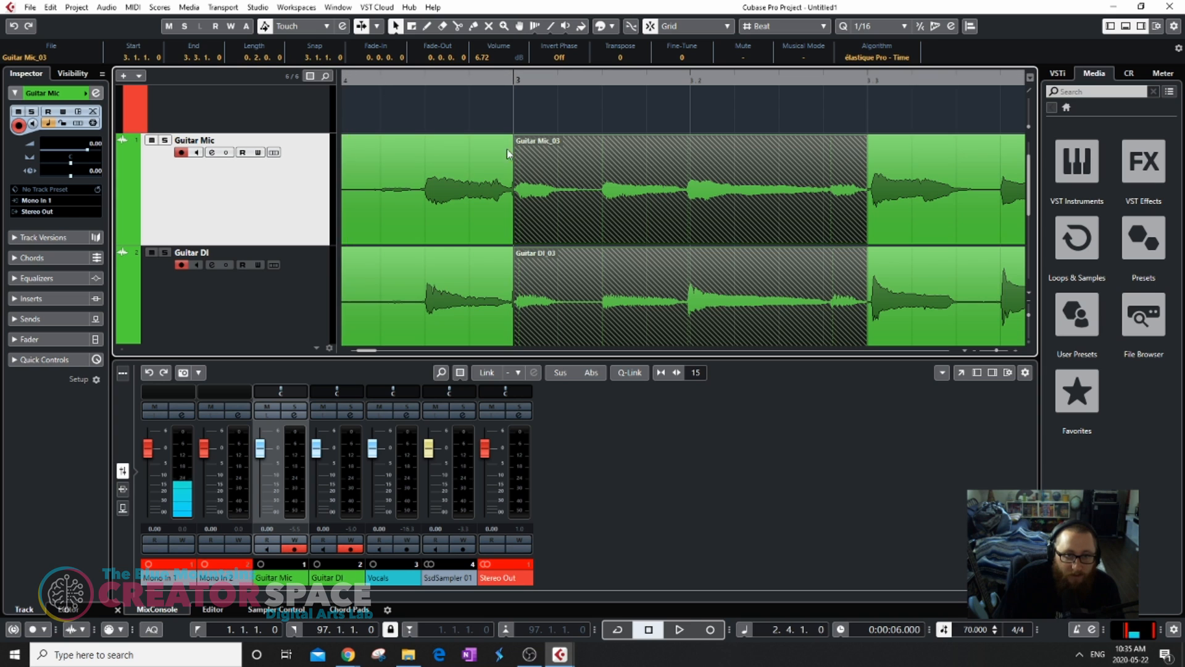
key(space)
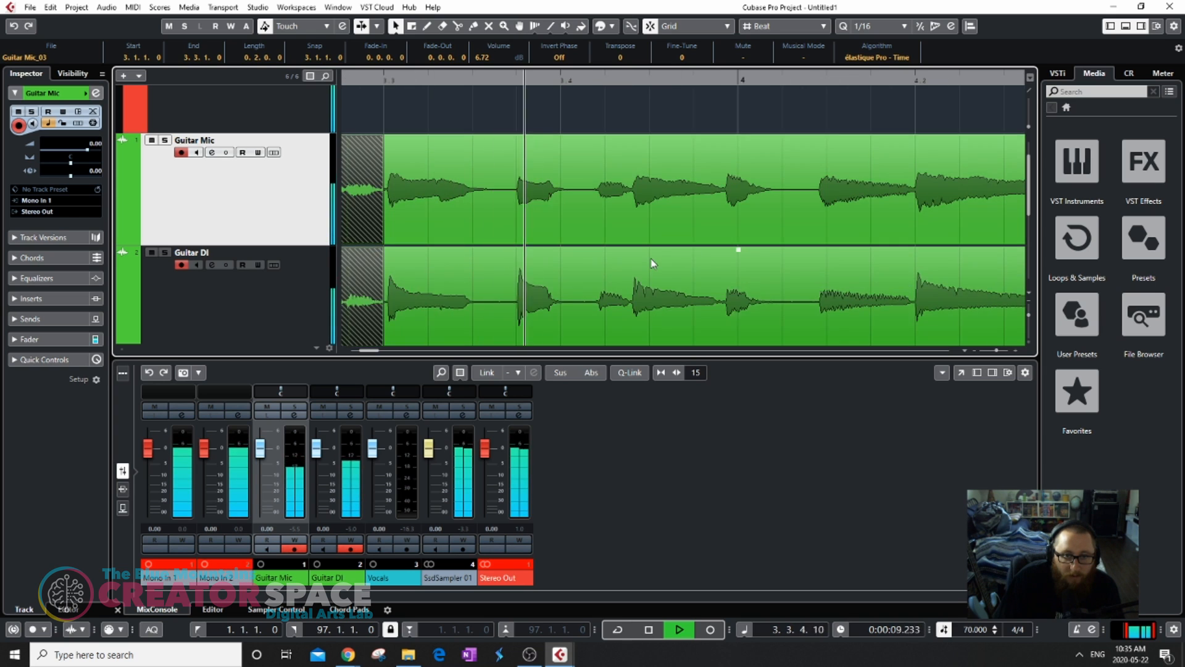
ctrl+scroll(660, 260, down, 3)
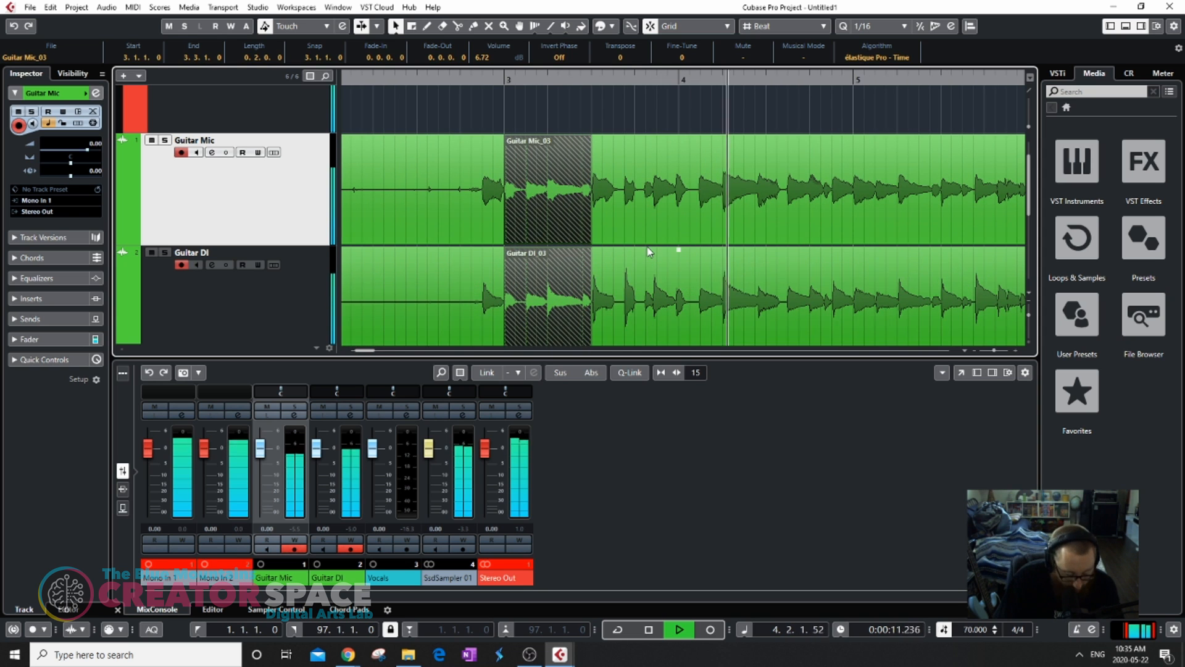
ctrl+scroll(554, 196, down, 6)
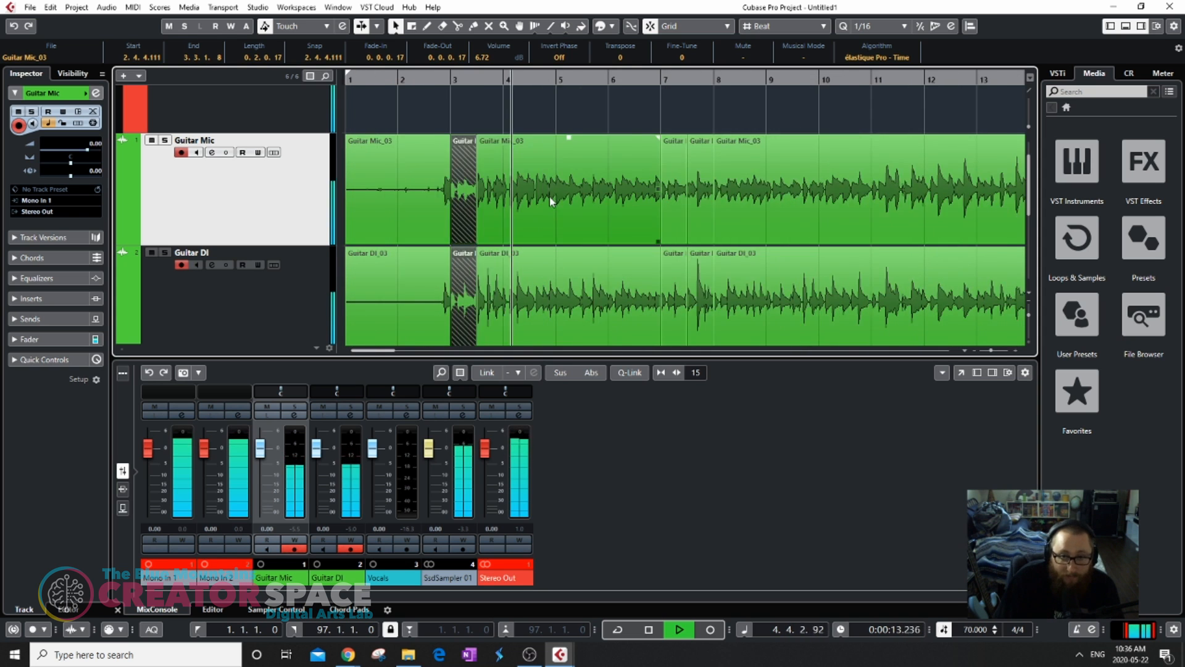
key(space)
Arm the Vocals track for recording instead of the guitar tracks and return the playhead to the start of the project.
ctrl+scroll(555, 120, down, 3)
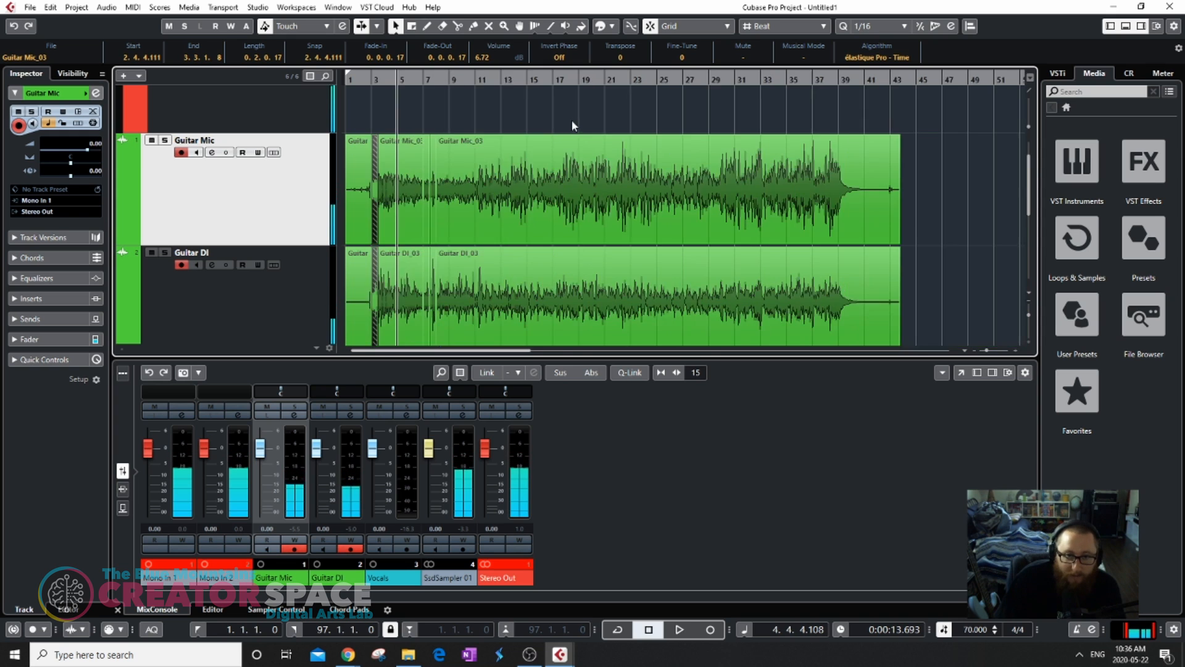
ctrl+scroll(513, 108, down, 2)
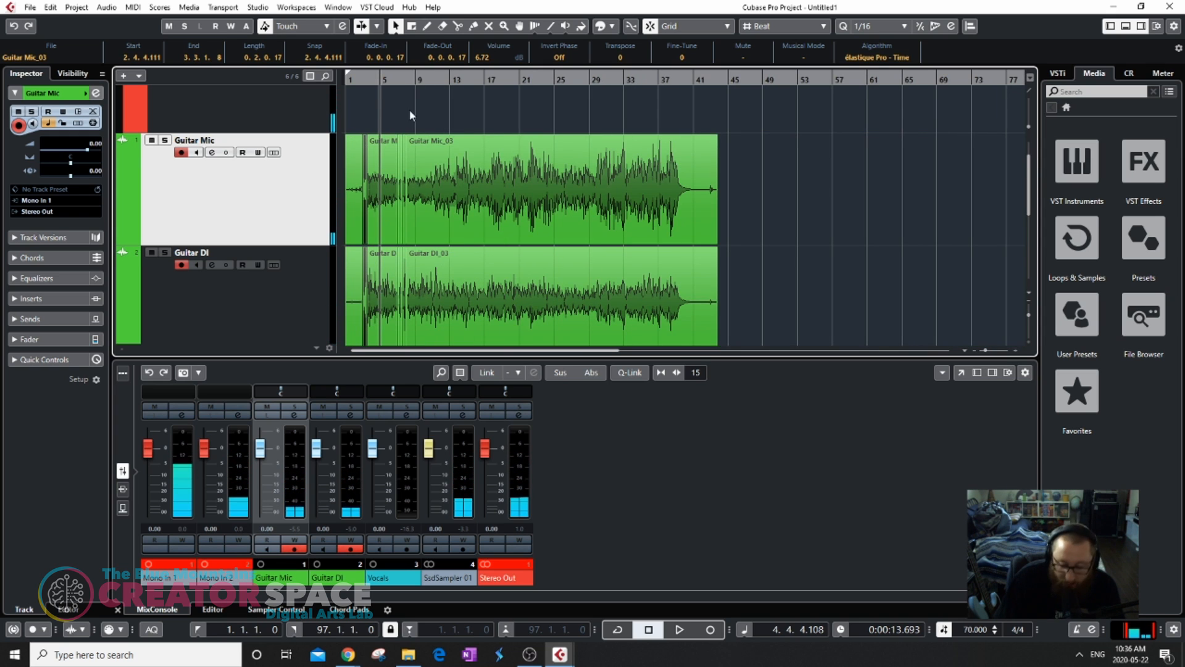
scroll(792, 198, down, 2)
click(280, 327)
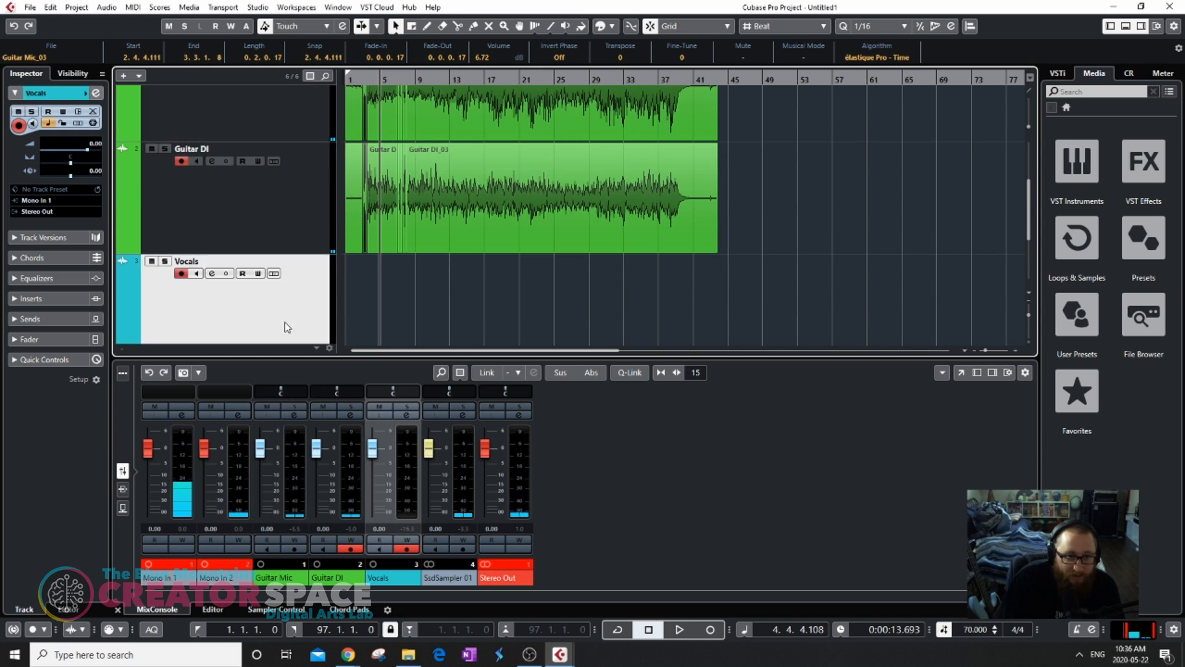
key(h)
key(KP_Decimal)
key(h)
key(h)
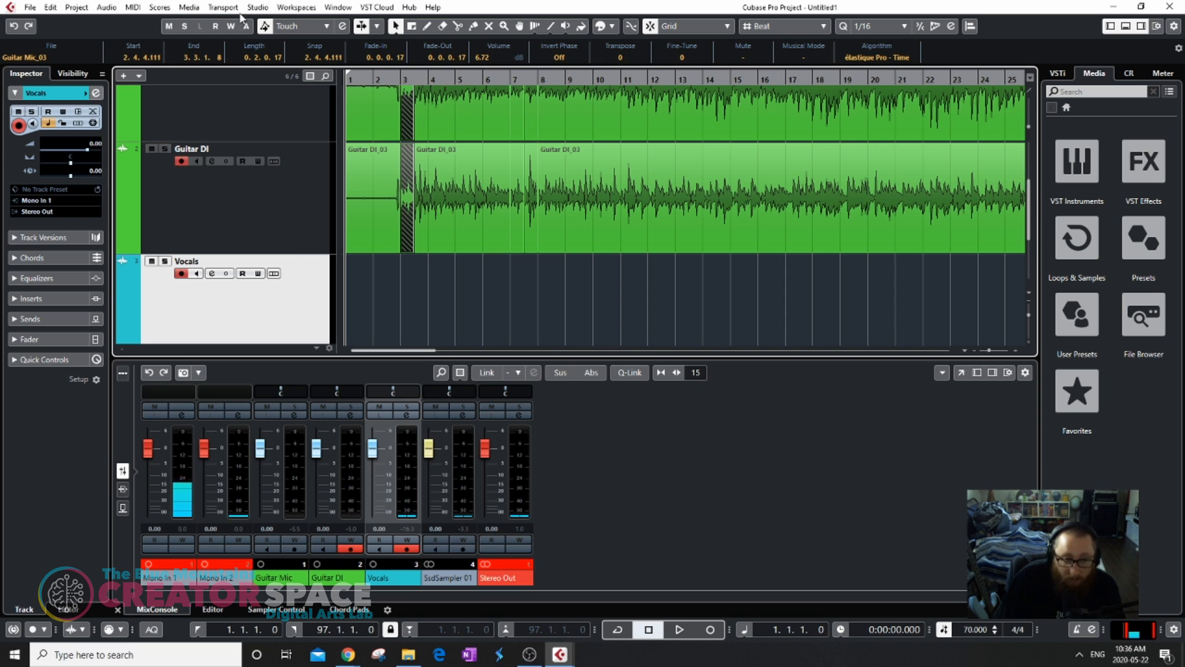
scroll(186, 204, up, 2)
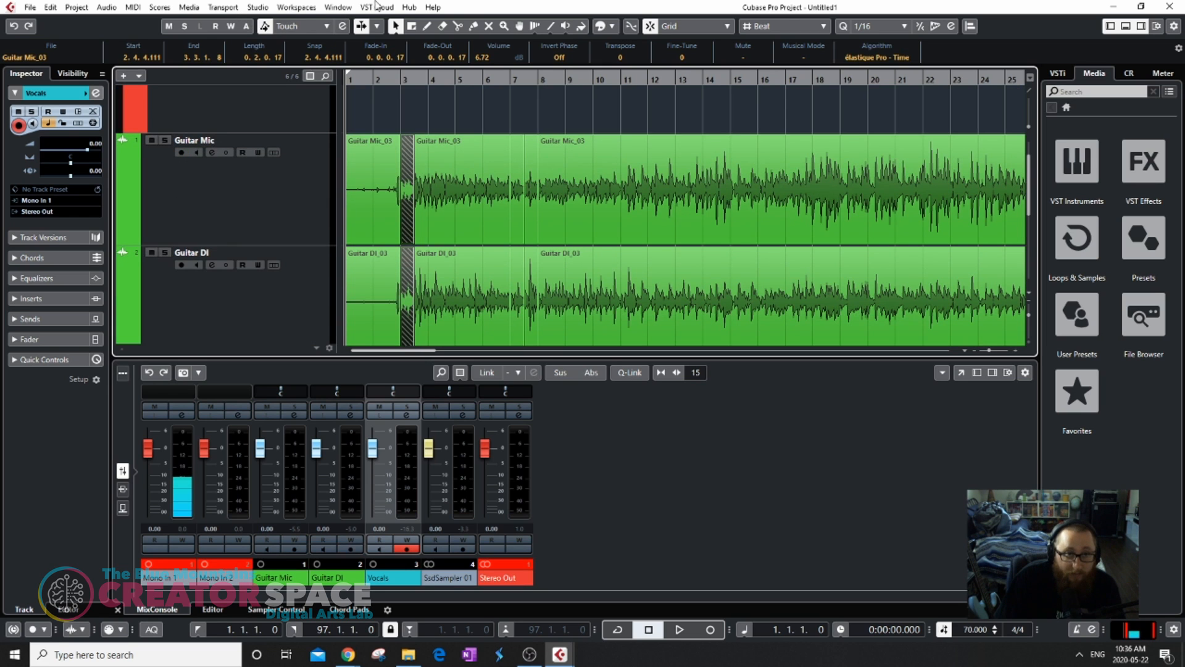
click(299, 8)
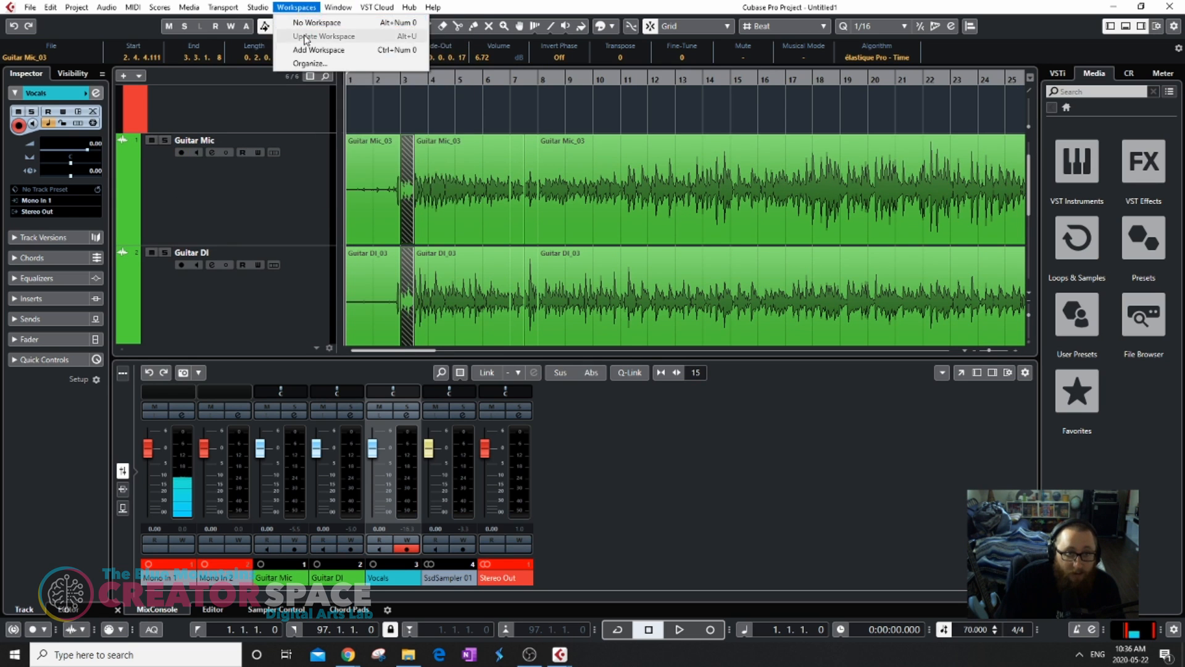
mouse_move(254, 9)
click(286, 220)
key(Escape)
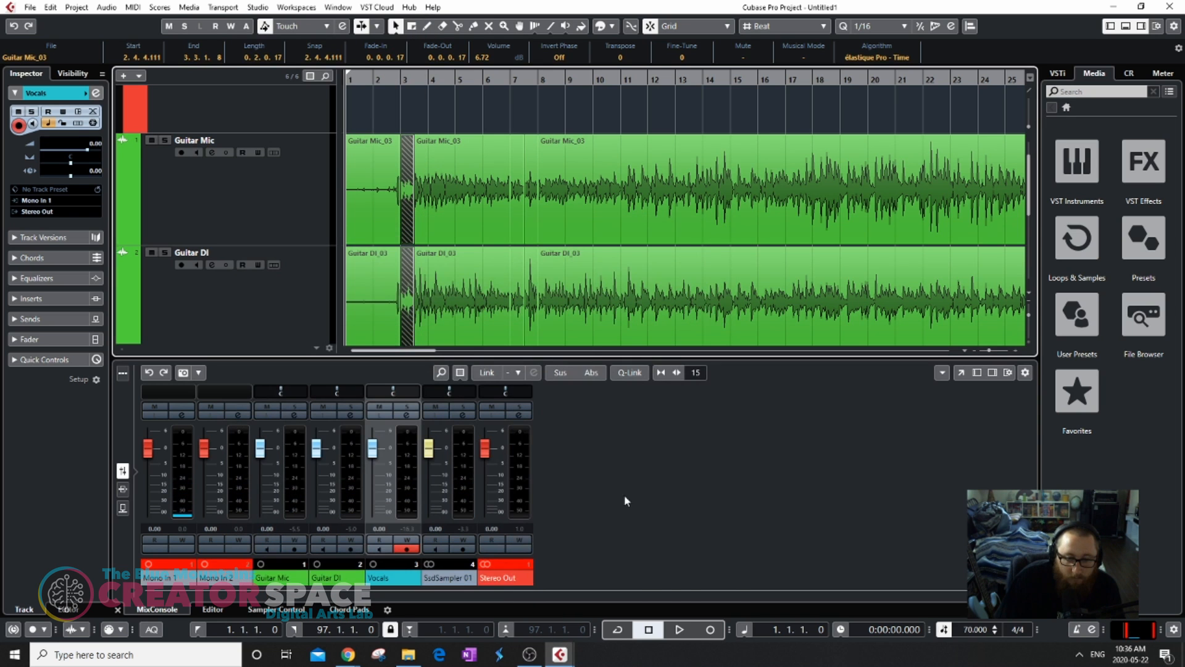
scroll(574, 218, down, 4)
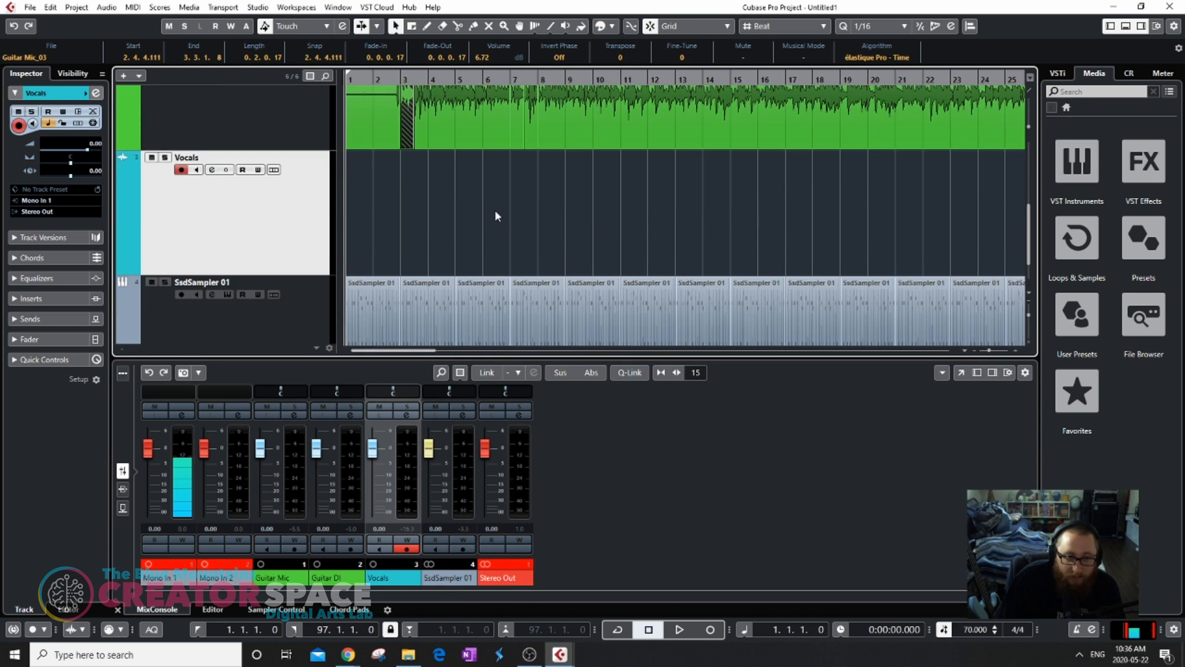
scroll(493, 213, up, 1)
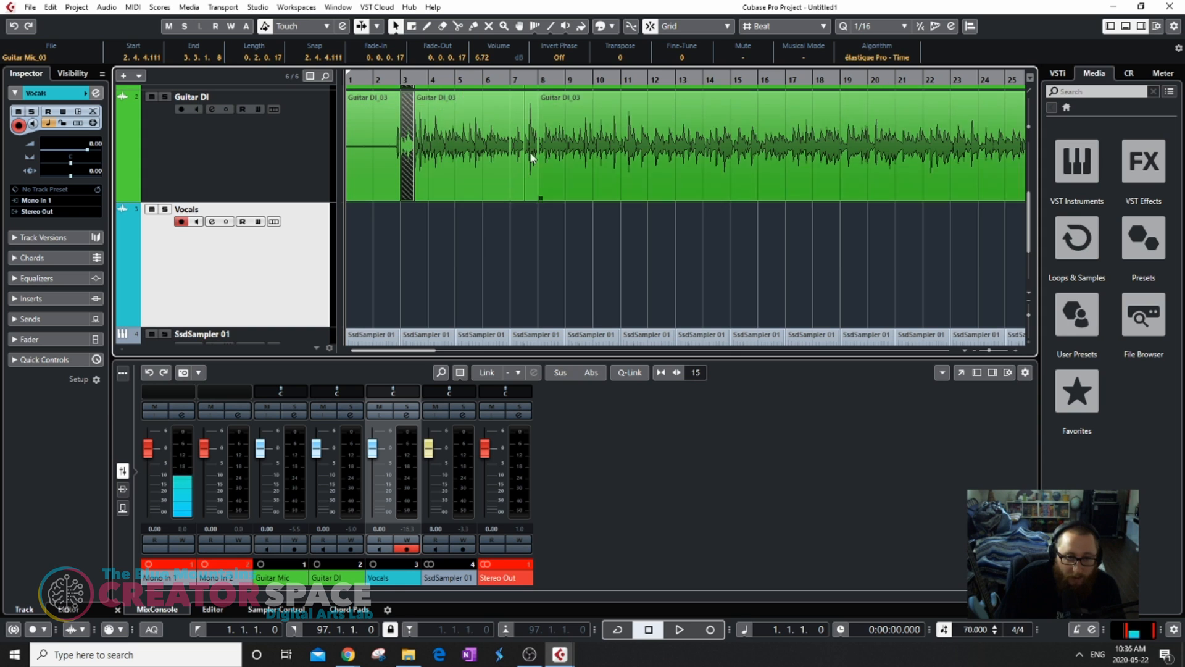
scroll(501, 263, up, 1)
scroll(426, 256, down, 2)
scroll(407, 250, up, 1)
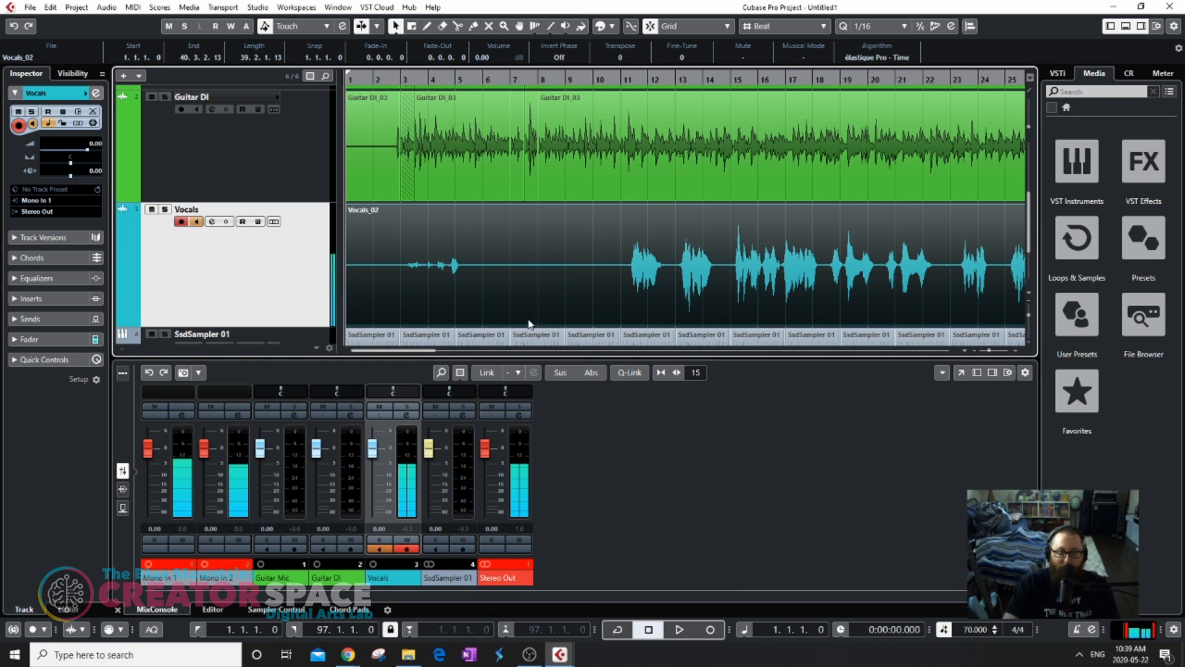
Split the Vocals recording at 11.1.1 and delete the part before the split.
scroll(505, 245, up, 3)
scroll(505, 246, down, 2)
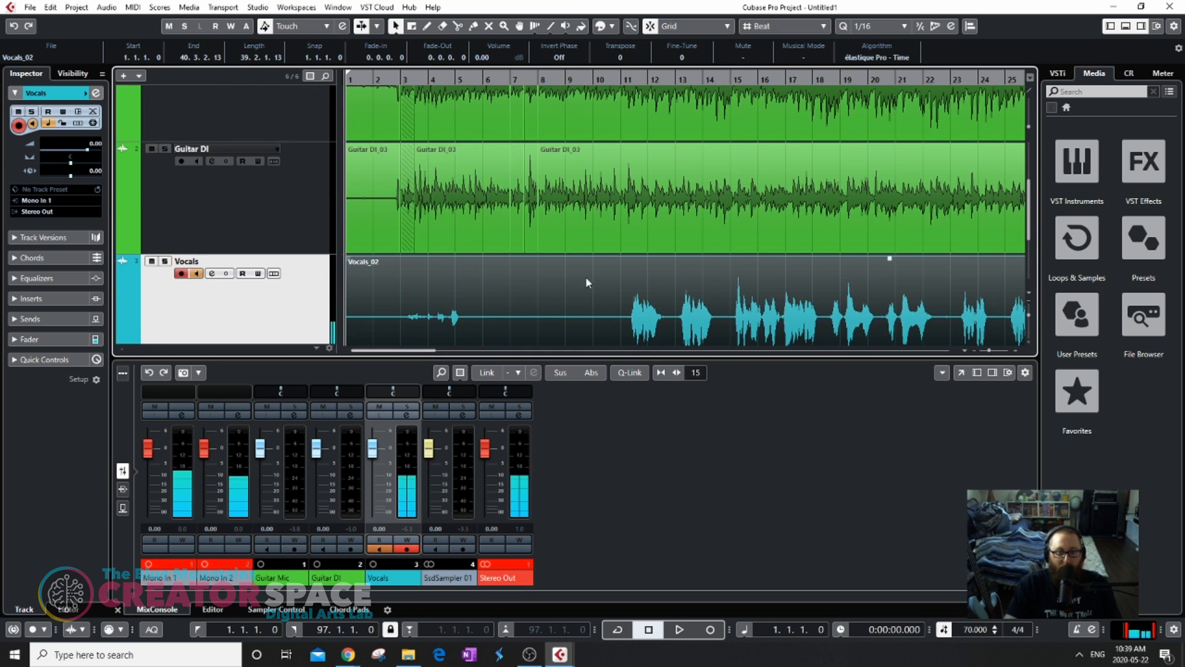
key(3)
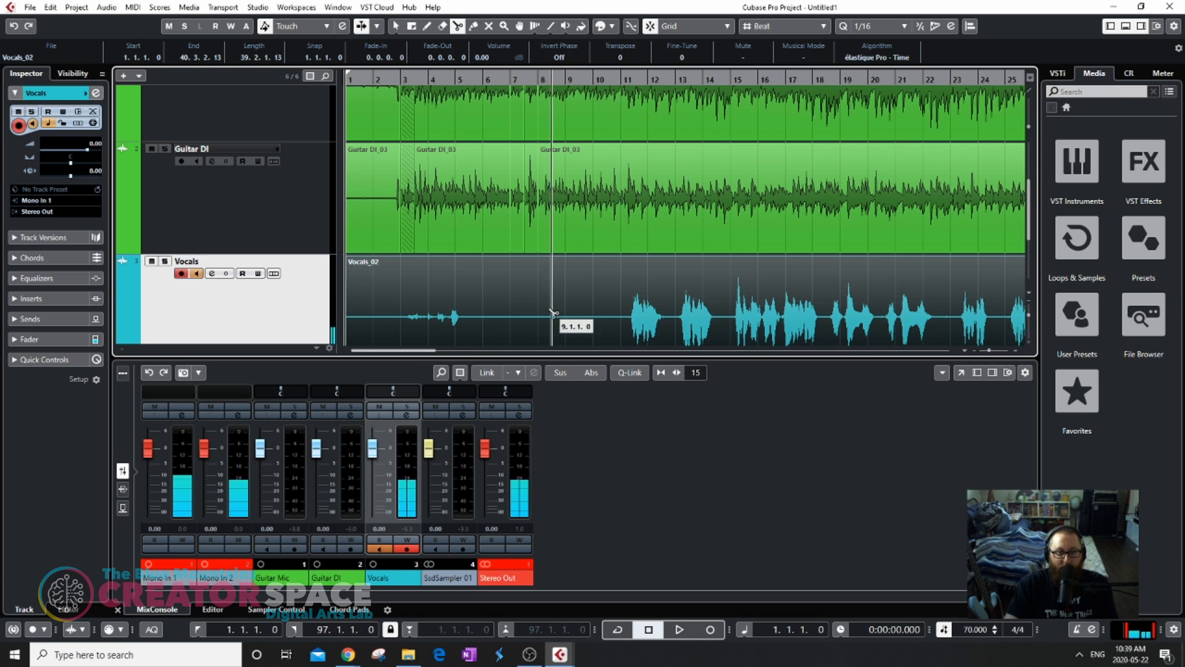
click(619, 321)
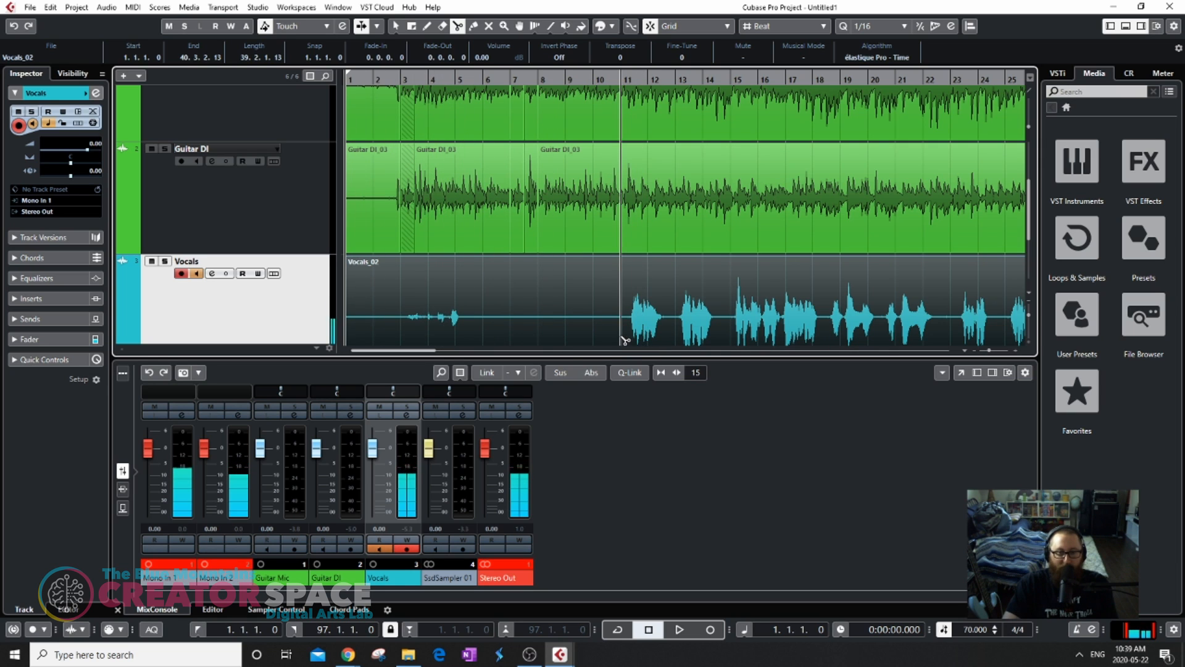
key(1)
click(579, 320)
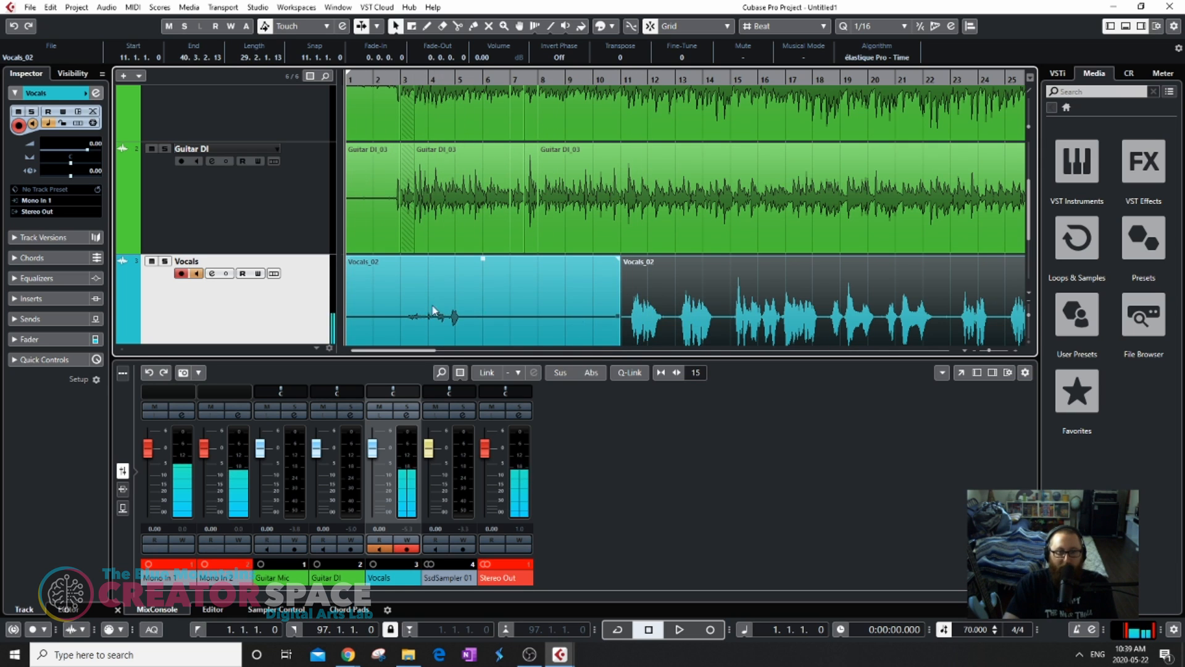
click(559, 310)
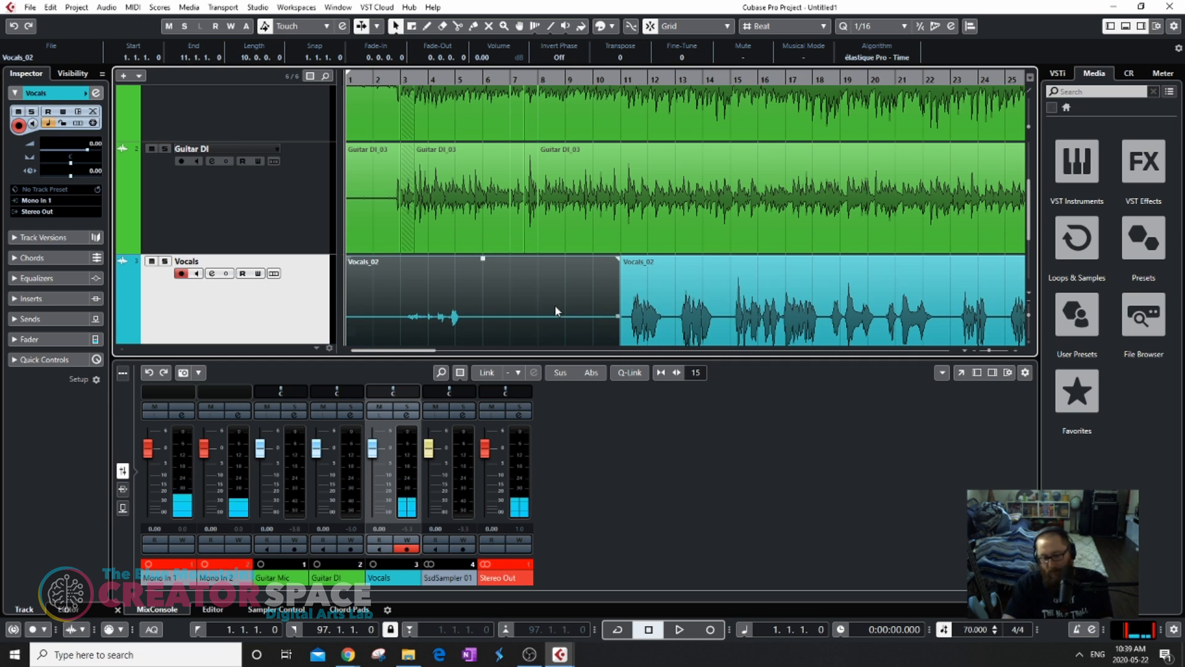
key(Delete)
Review the edited tracks and play the arrangement from bar 3 into bar 7, then stop playback.
scroll(580, 295, down, 5)
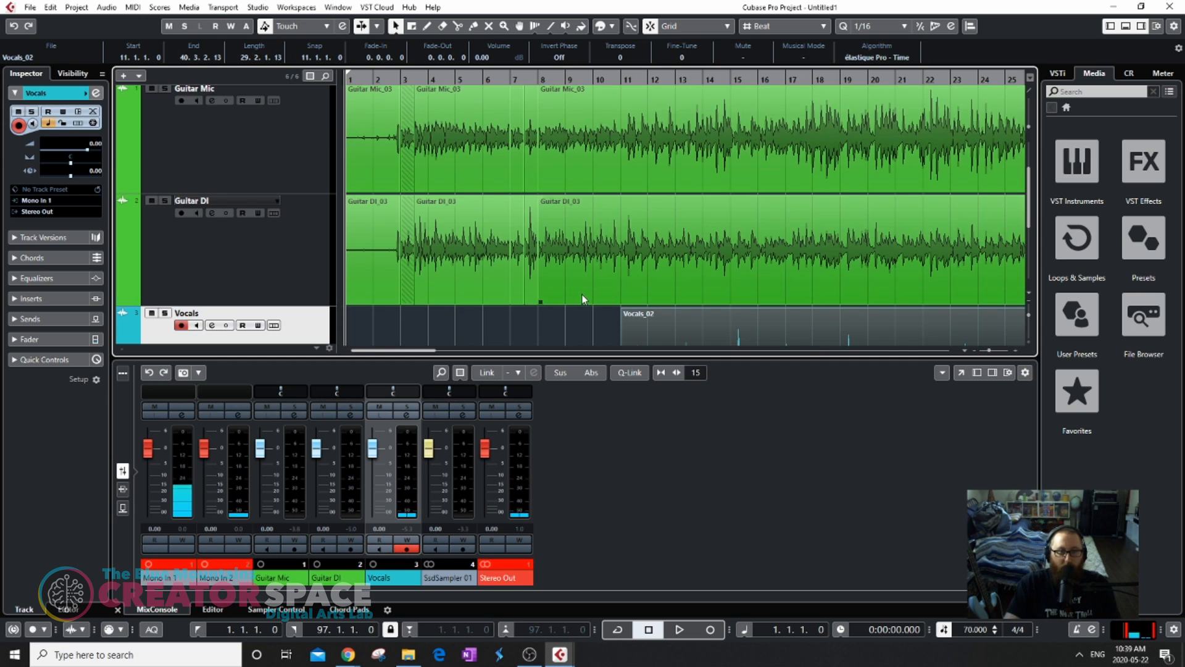
scroll(575, 295, up, 5)
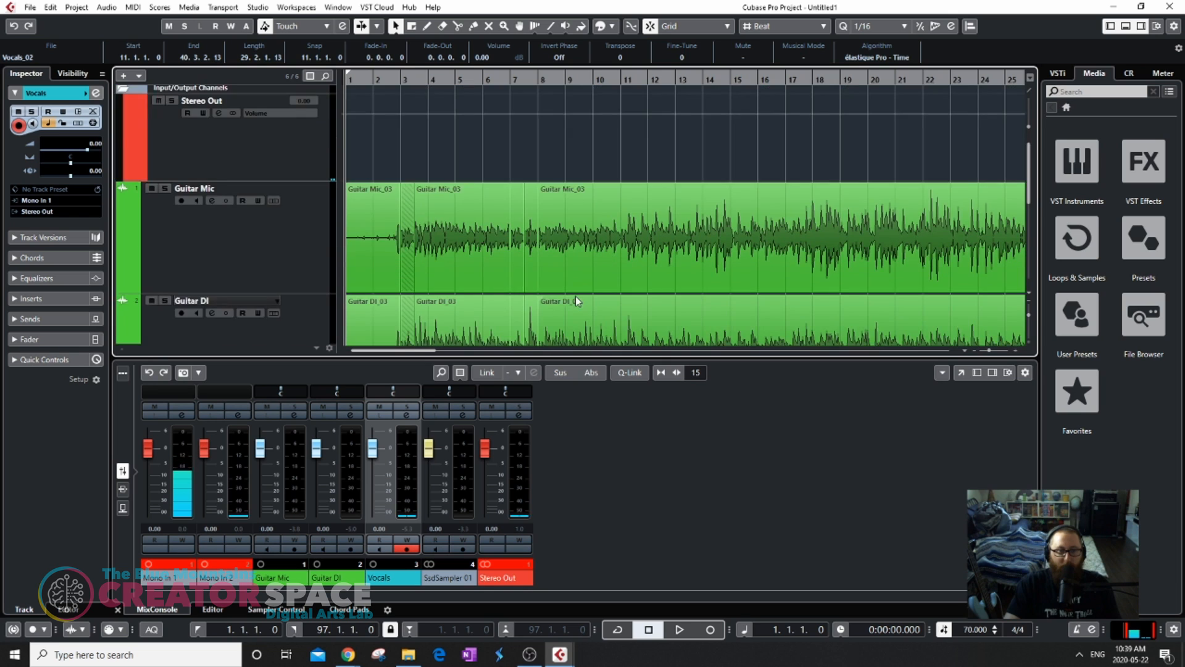
scroll(575, 295, down, 2)
scroll(402, 76, up, 3)
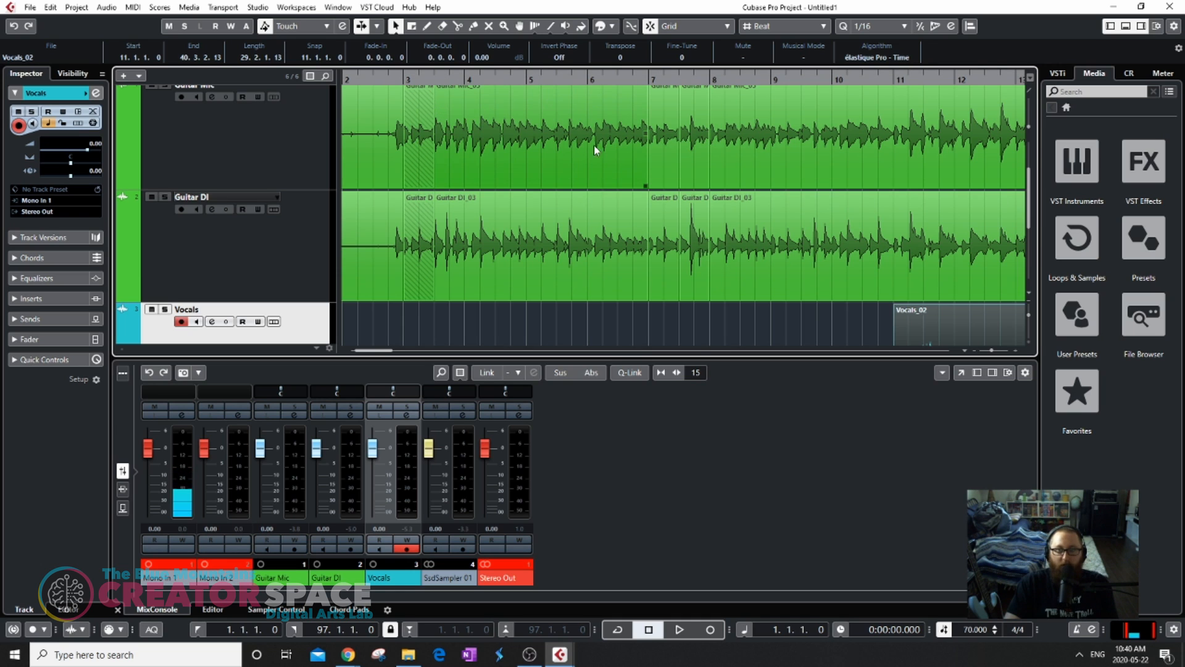
scroll(596, 164, down, 1)
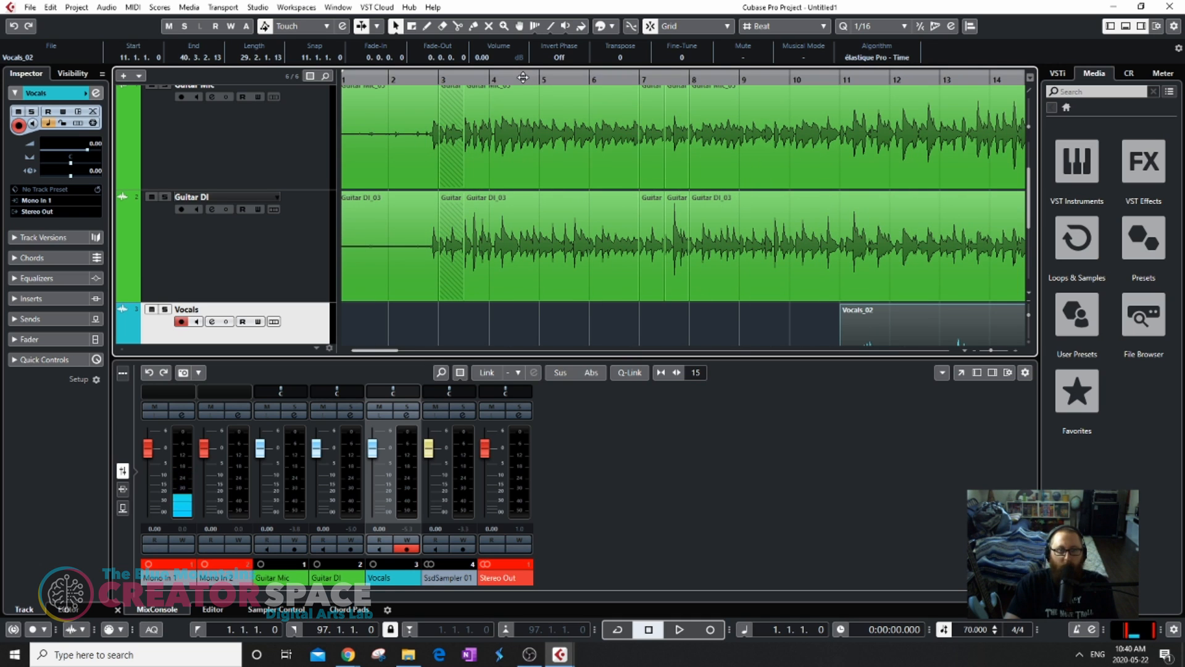
scroll(576, 131, down, 1)
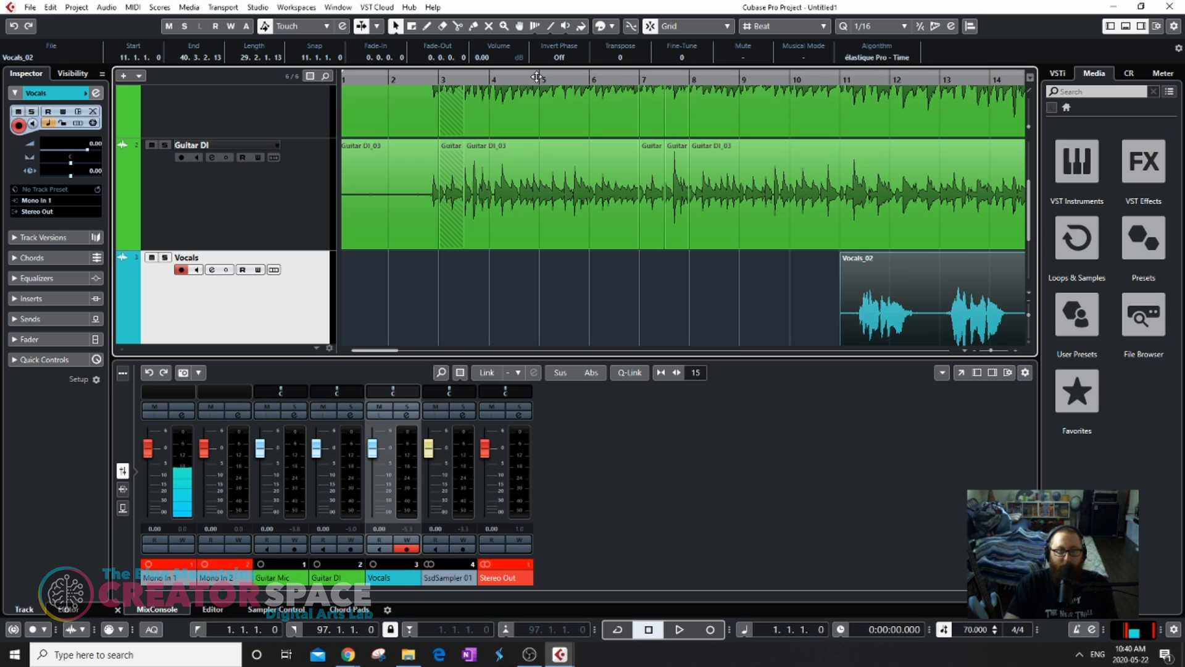
click(440, 78)
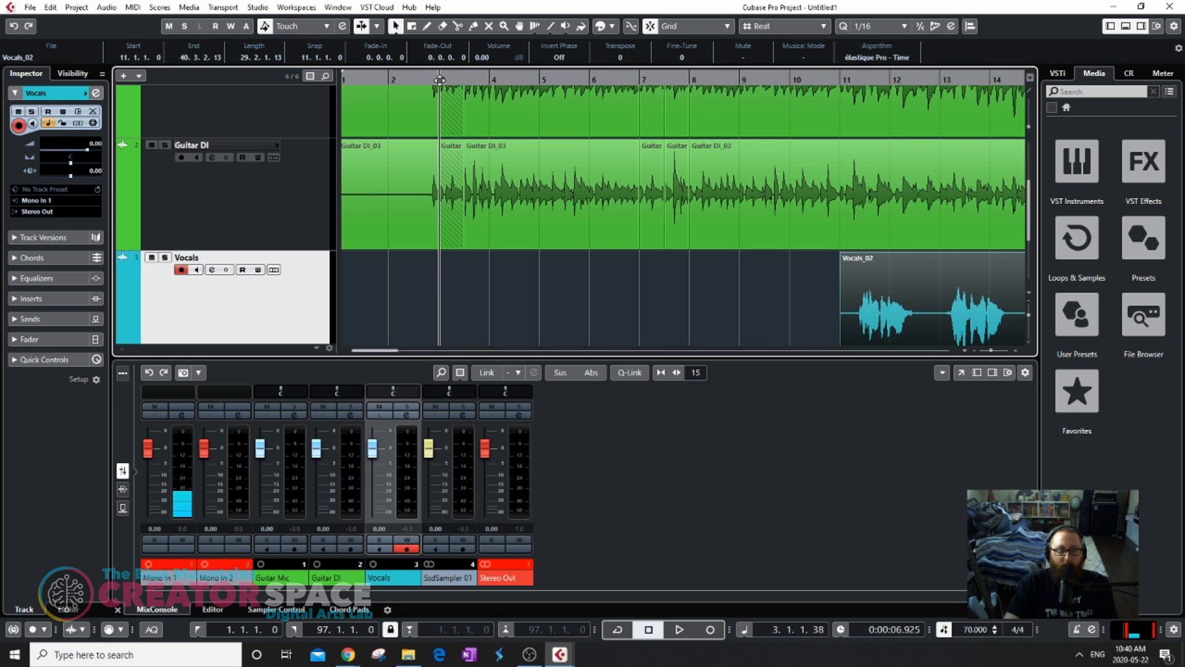
key(space)
click(565, 171)
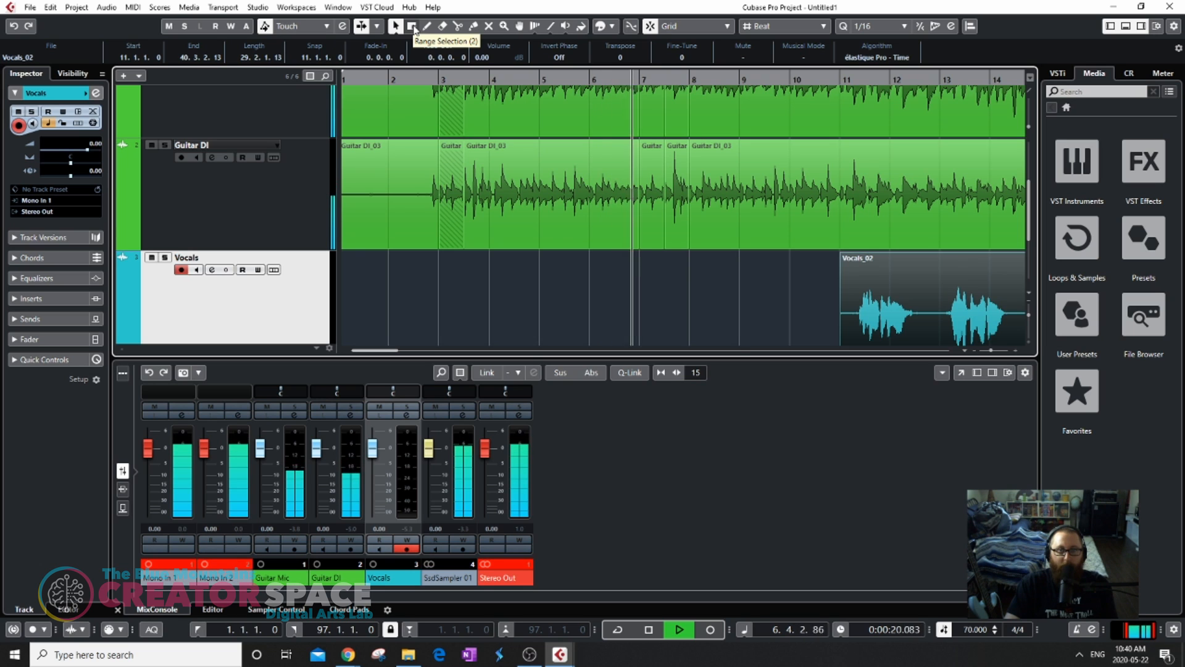
key(space)
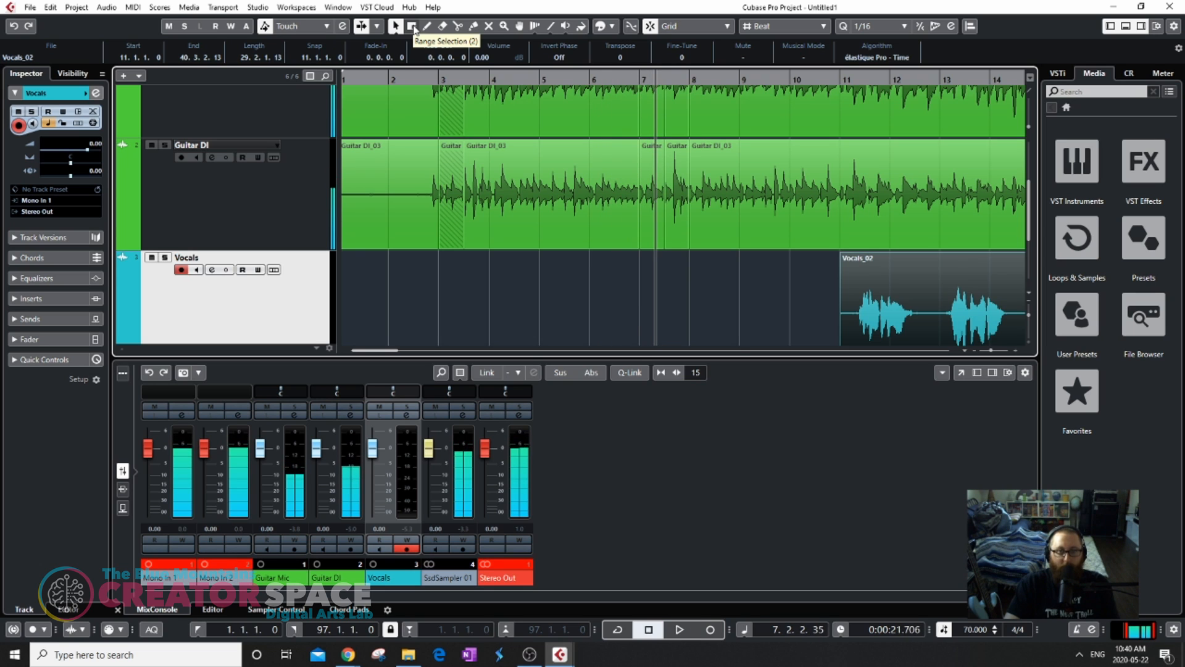
Select the range from 7.1.1 to 11.1.1 across all tracks and delete that time so the following material closes the gap.
click(411, 27)
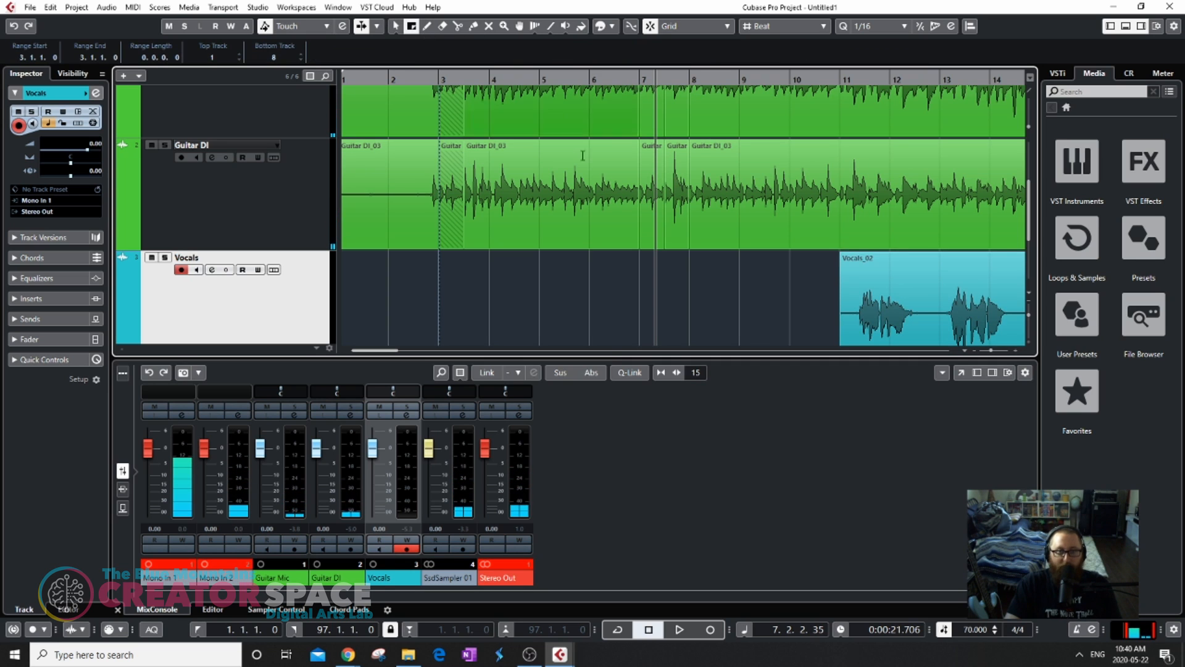
drag(641, 266, 841, 262)
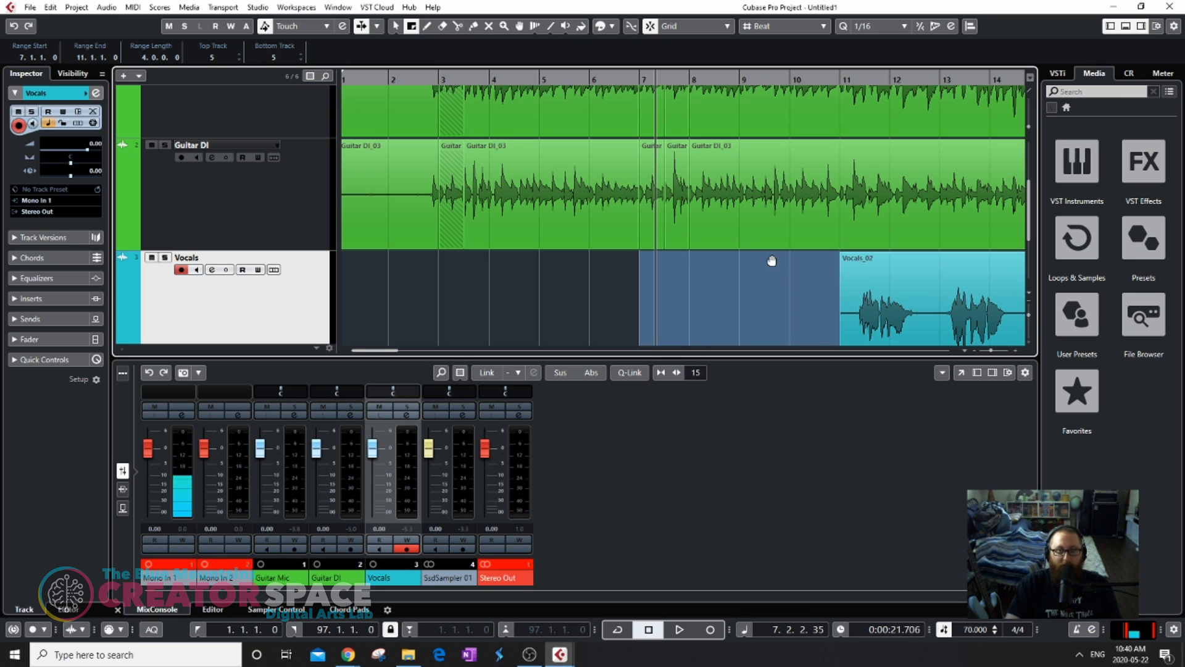
drag(764, 252, 772, 32)
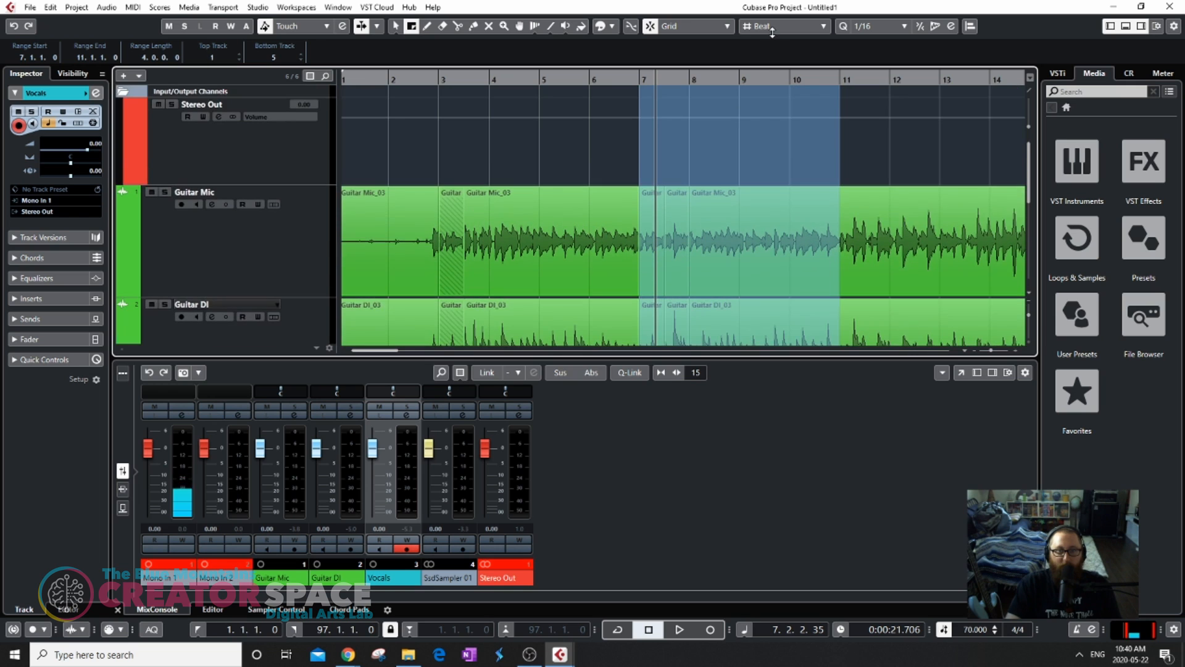
scroll(695, 130, down, 4)
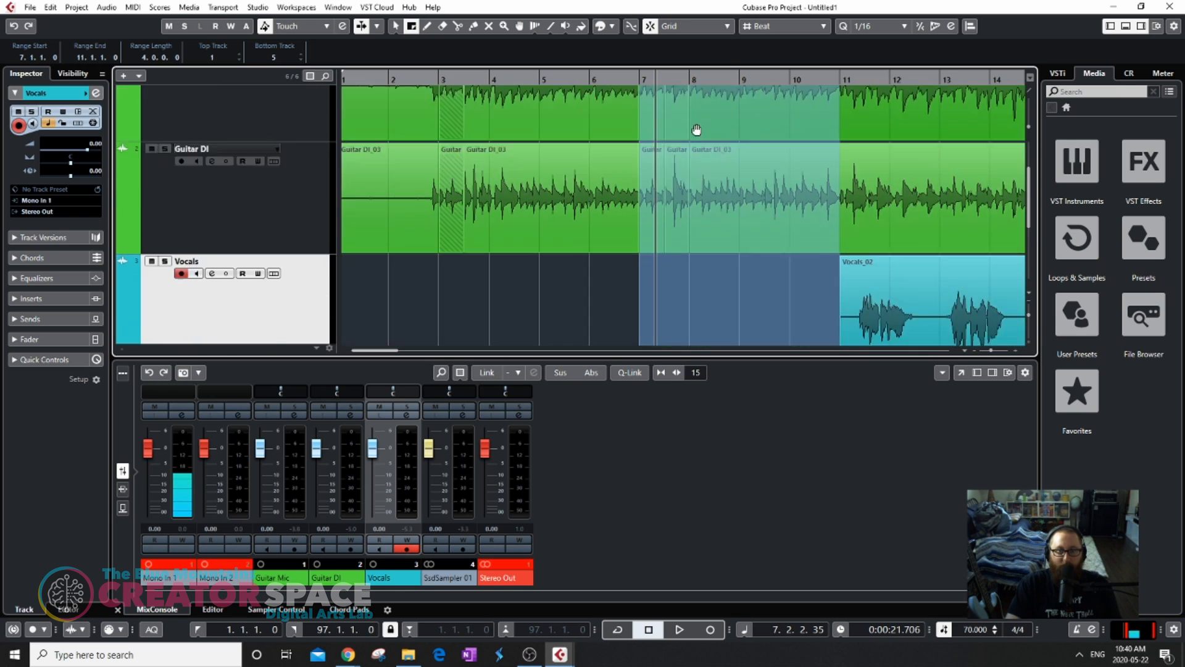
scroll(726, 218, down, 1)
drag(715, 221, 710, 495)
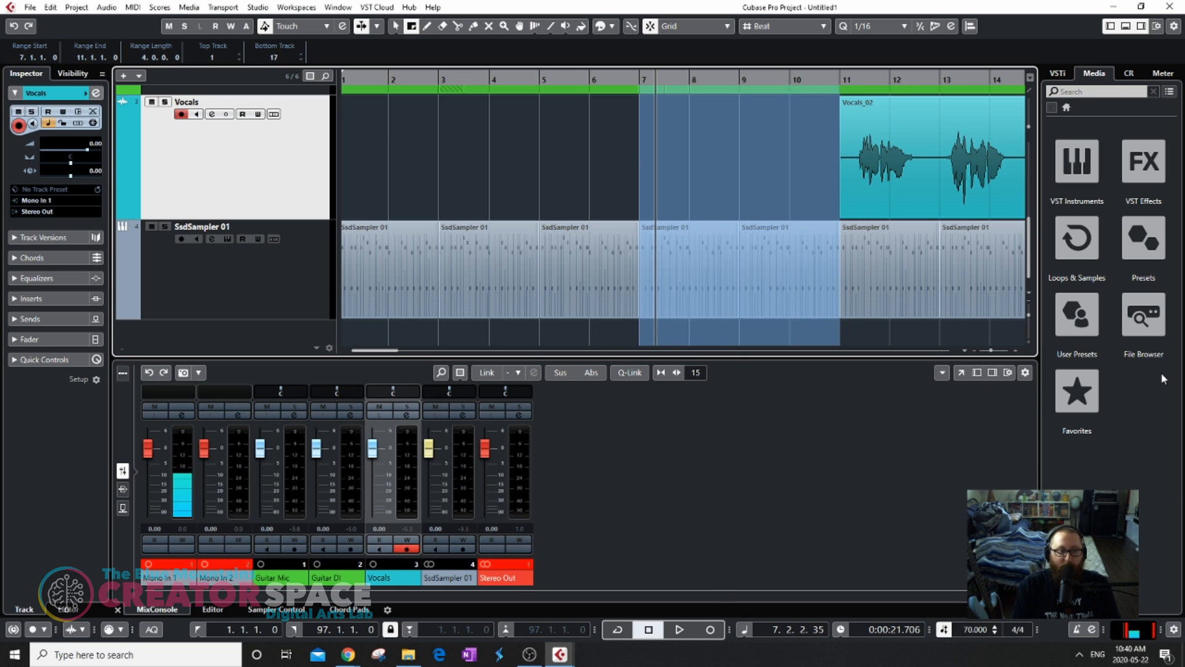
key(shift+BackSpace)
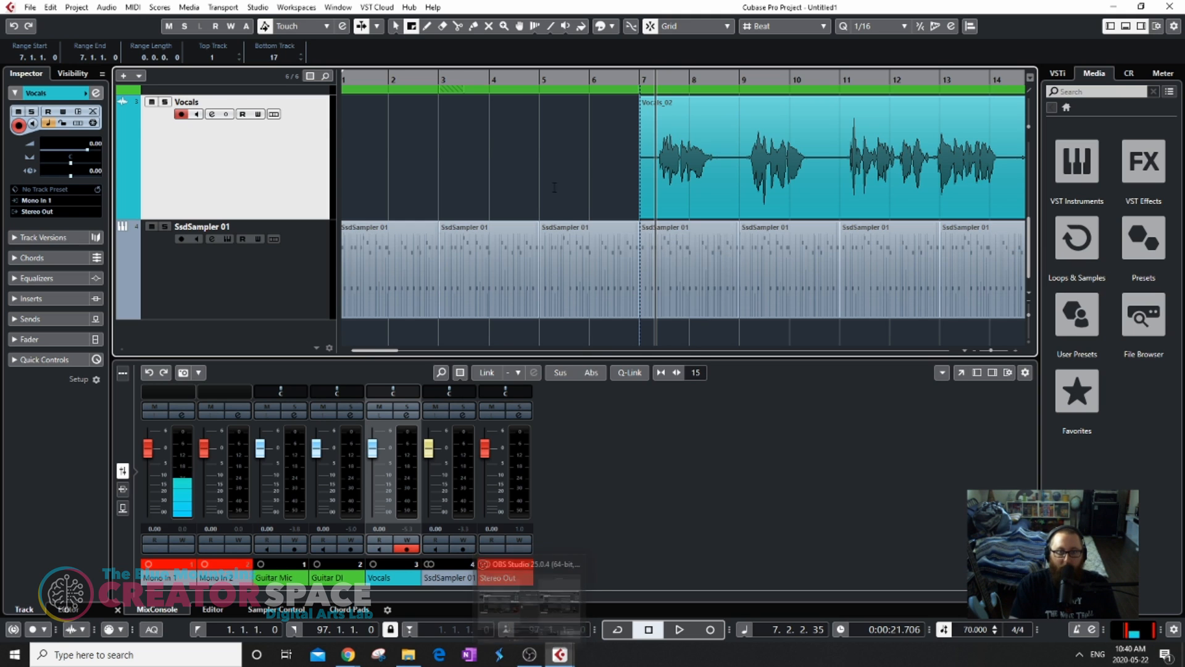
Play the arrangement from bar 6 across the new join at bar 7, then stop playback.
scroll(587, 196, up, 3)
key(space)
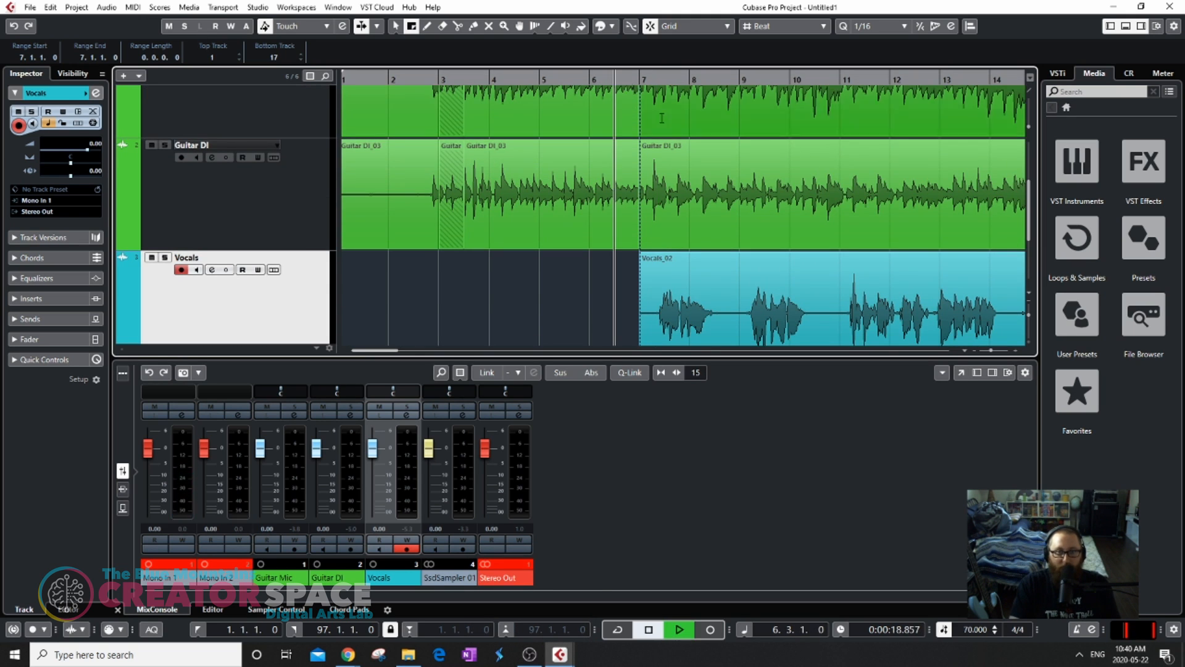
scroll(658, 184, up, 5)
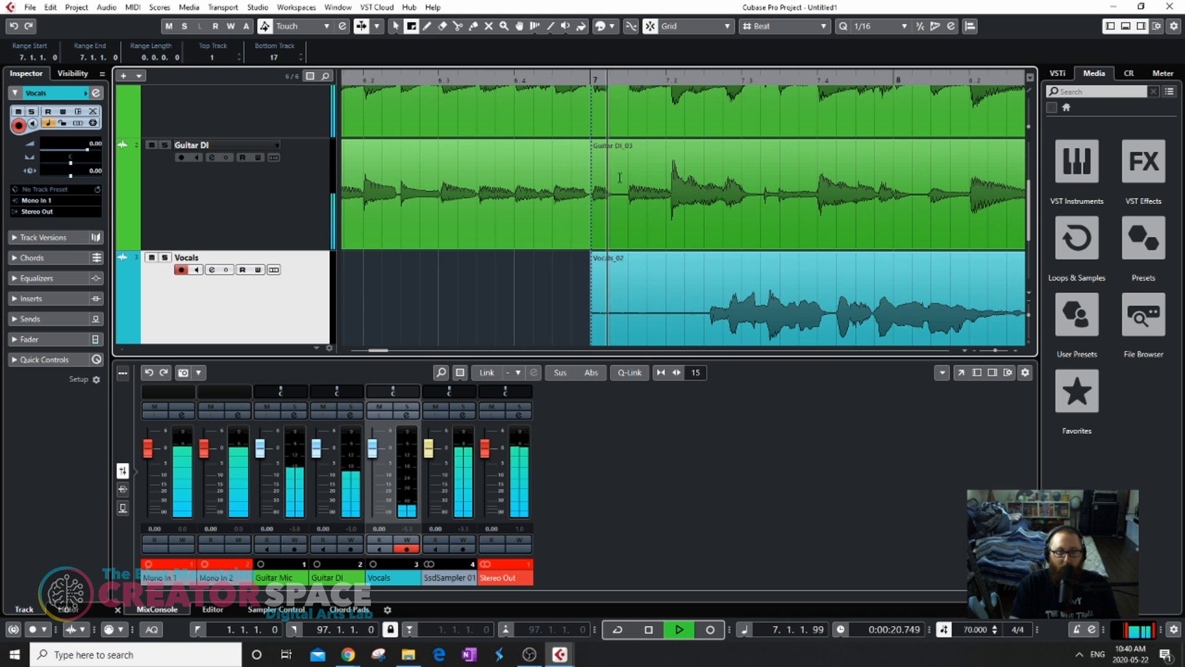
key(space)
scroll(610, 216, down, 3)
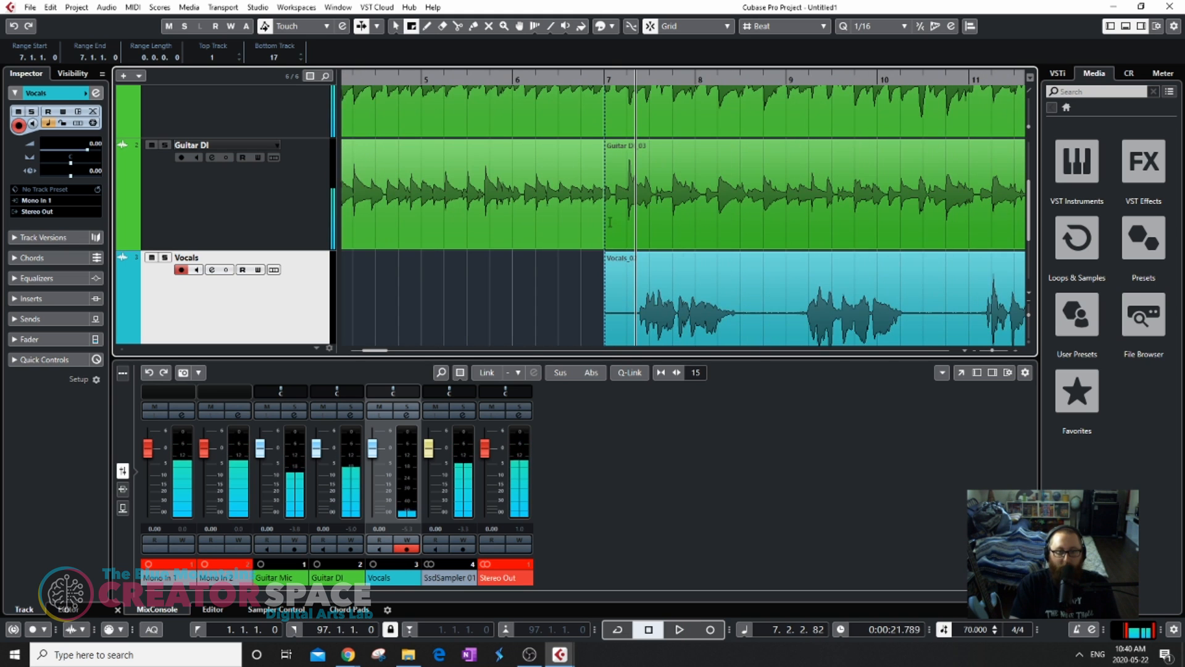
Select all events on the Guitar Mic and Guitar DI tracks and crossfade them at the bar 7 join.
key(1)
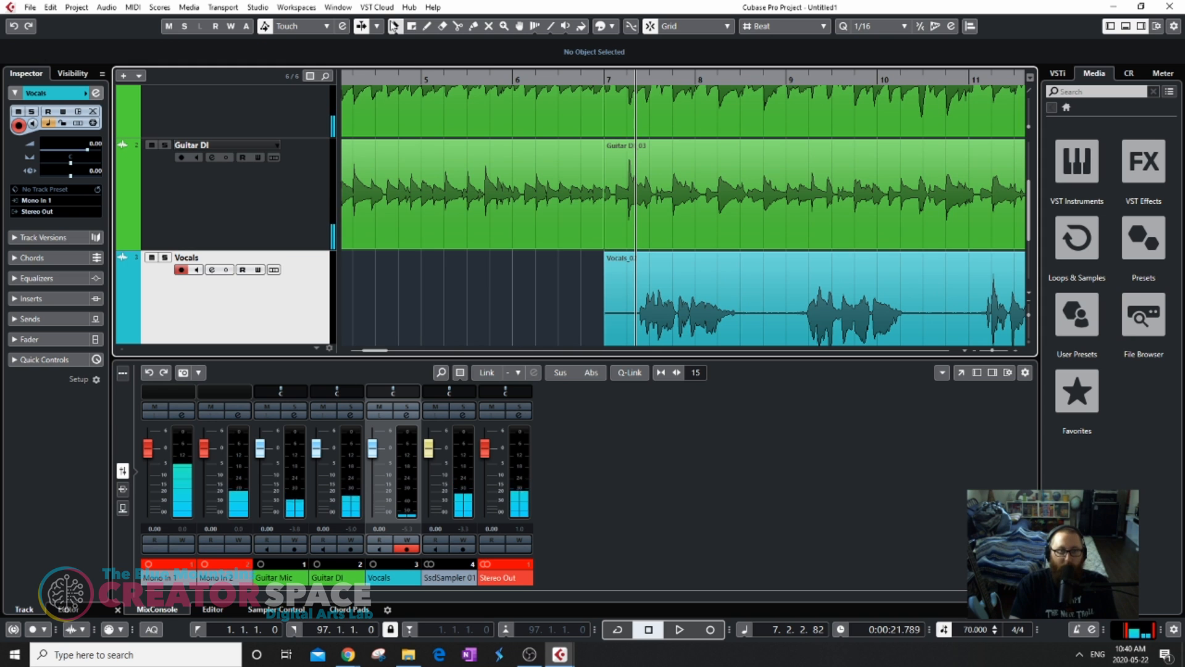
click(554, 195)
scroll(626, 207, left, 3)
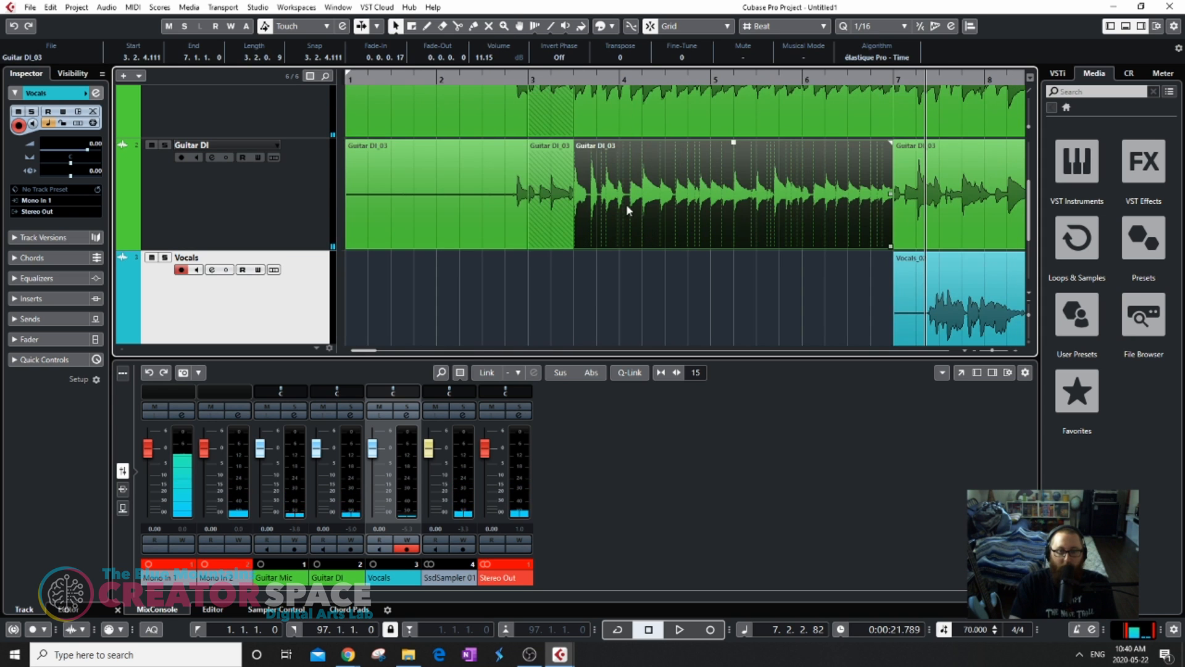
scroll(565, 245, down, 5)
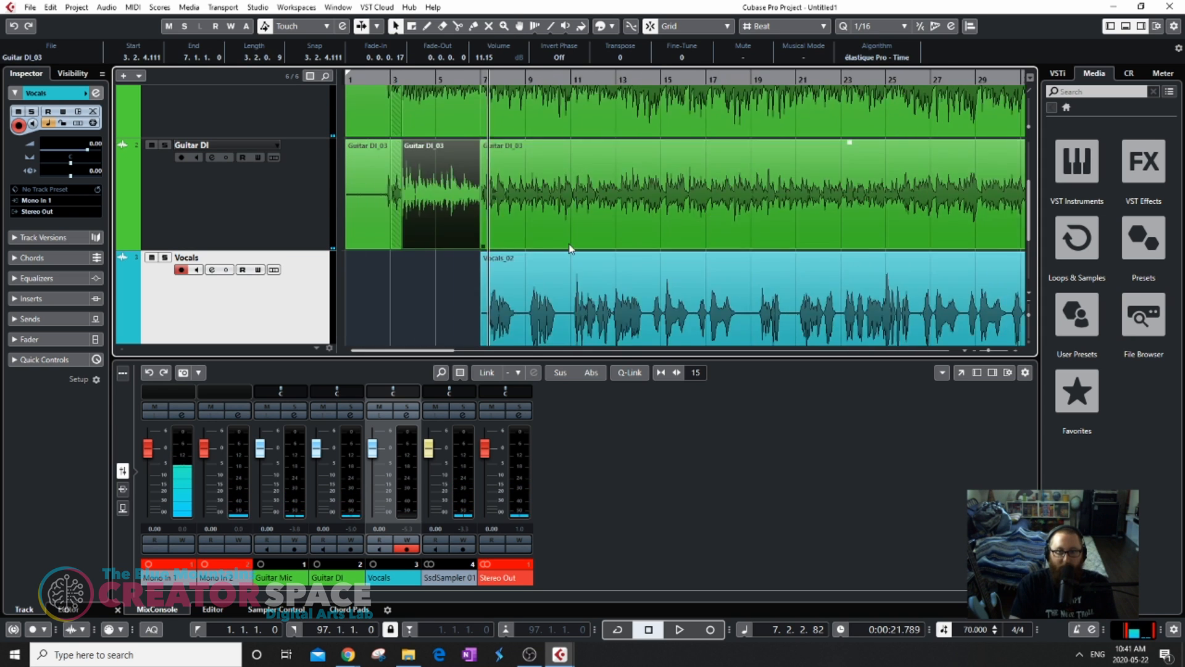
drag(685, 192, 258, 111)
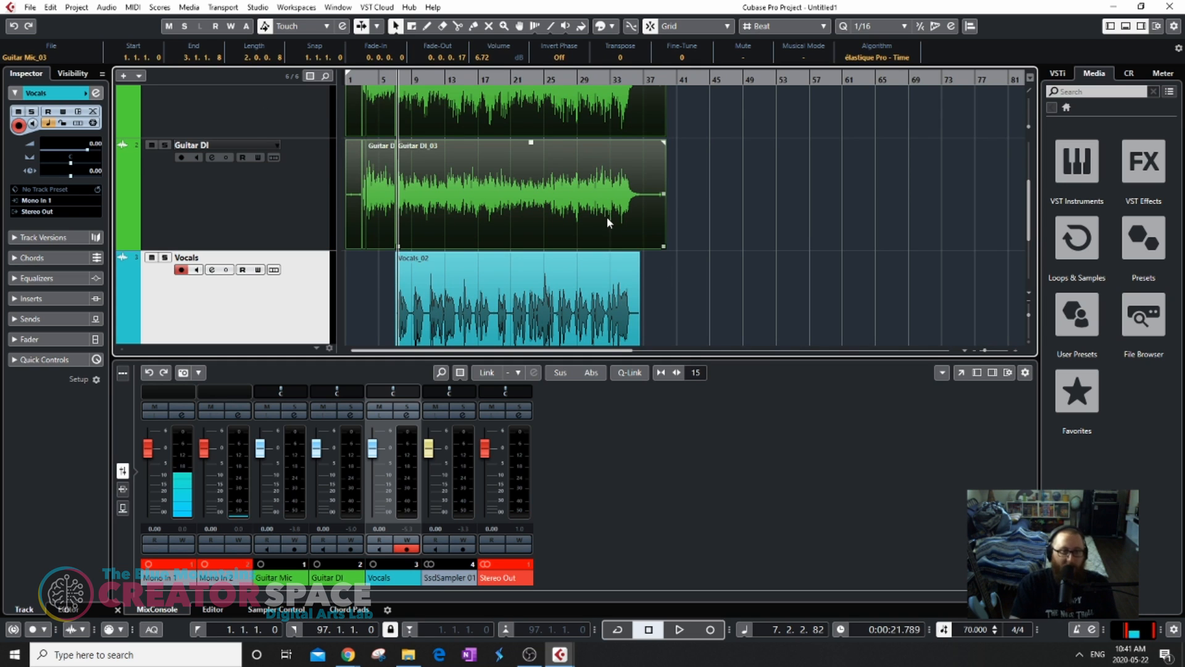
scroll(416, 195, up, 4)
scroll(363, 202, up, 6)
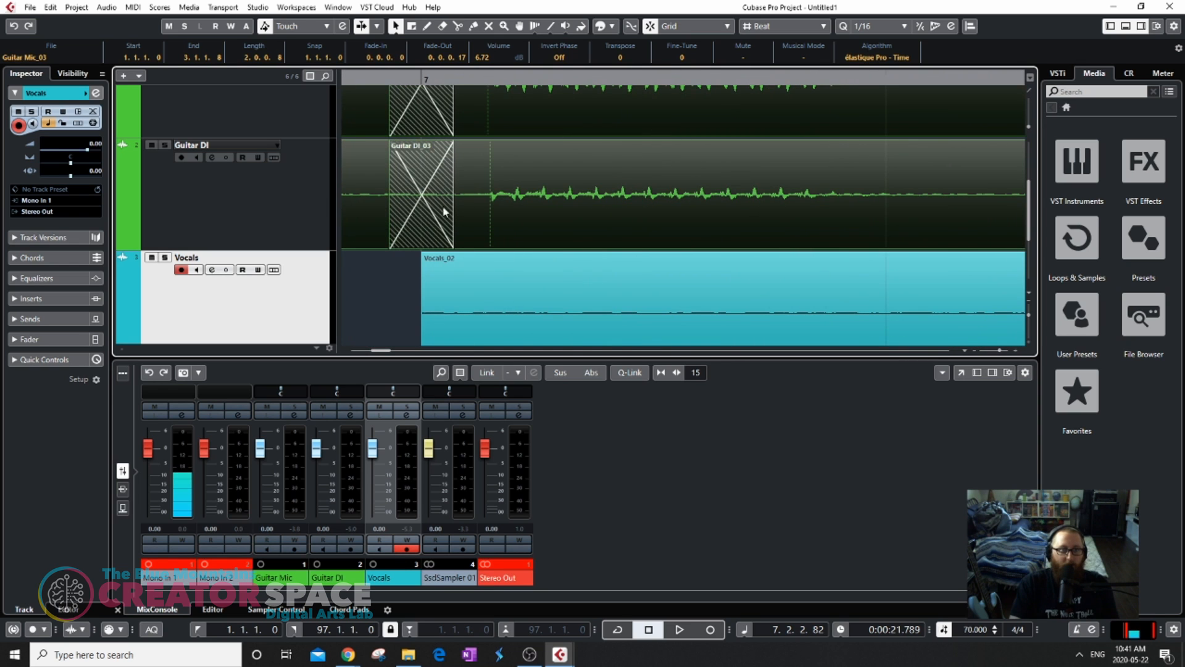
scroll(515, 235, down, 10)
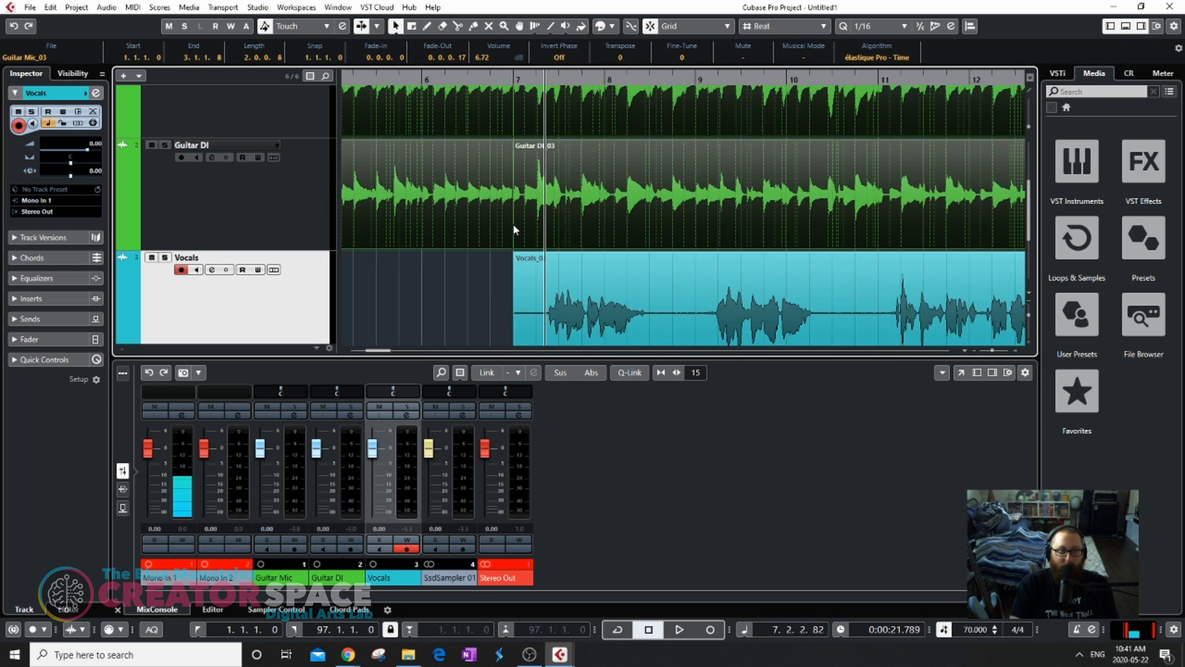
Turn off record enable on the Vocals track.
scroll(450, 235, down, 1)
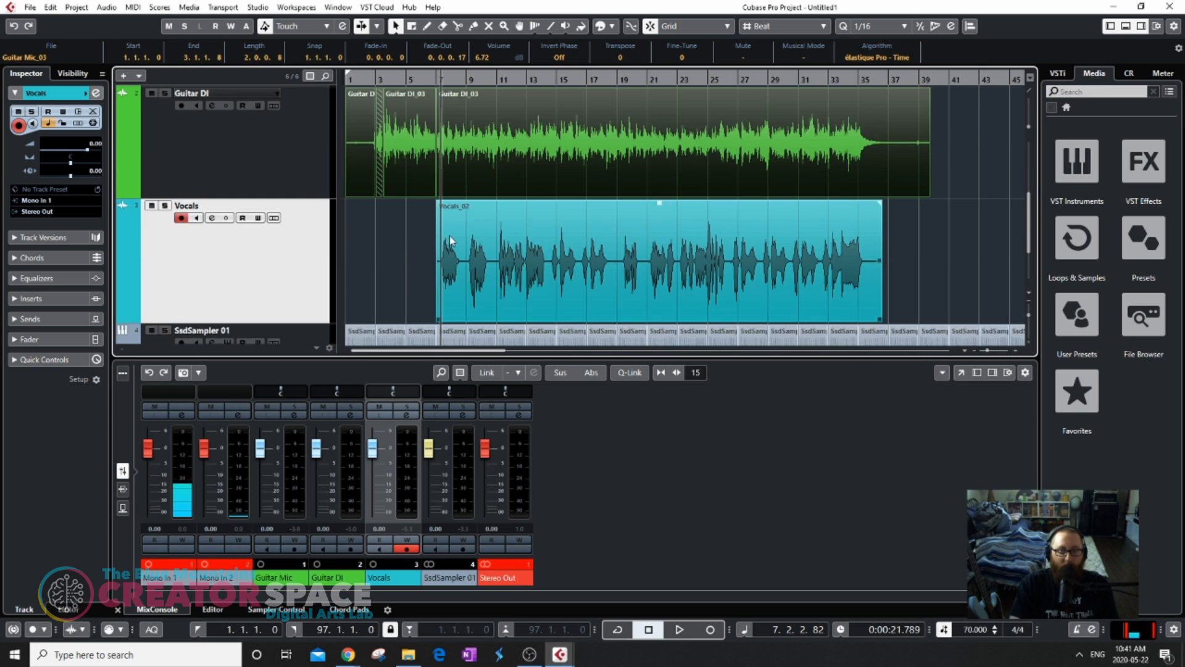
scroll(895, 231, up, 2)
scroll(896, 239, down, 1)
scroll(896, 239, down, 1)
scroll(811, 230, up, 1)
scroll(788, 228, down, 1)
scroll(790, 231, up, 1)
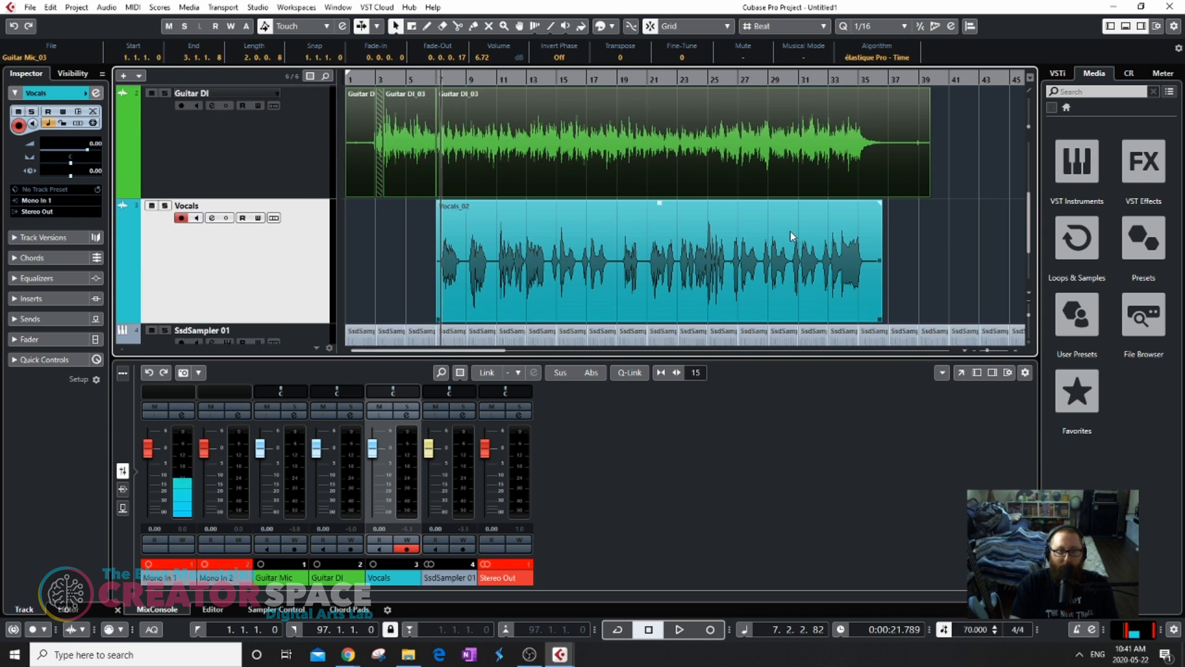
scroll(790, 231, down, 1)
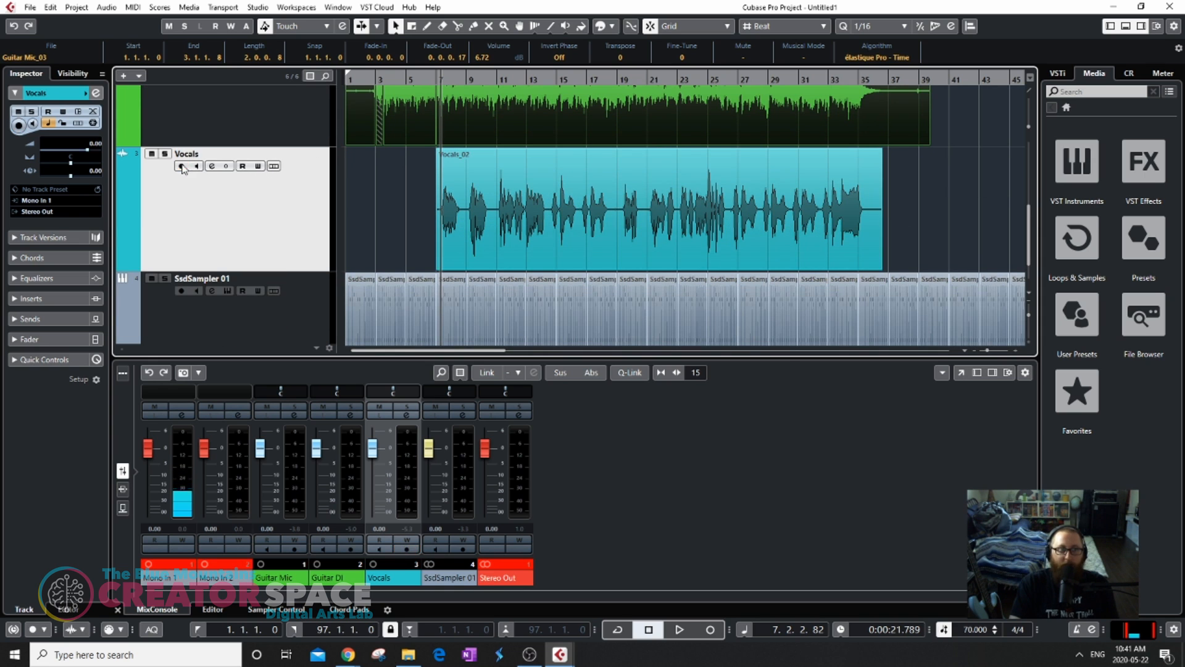
Move the playhead to 7.1.1 and play the song to audition the vocal entry.
scroll(436, 129, up, 5)
click(413, 79)
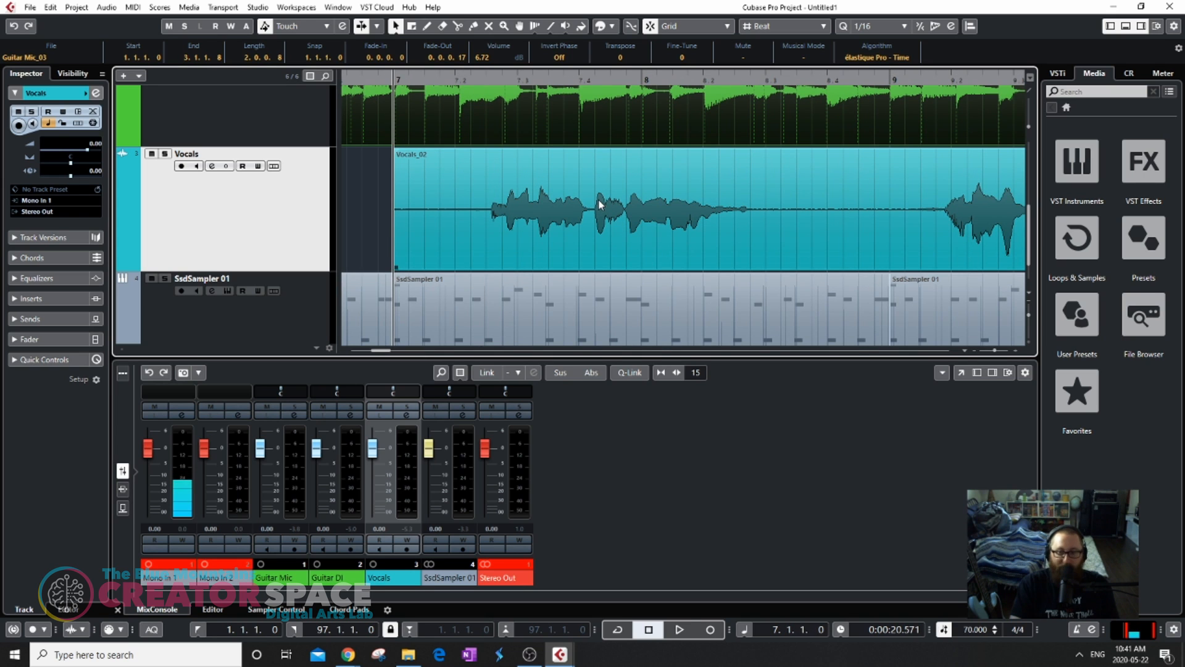
key(space)
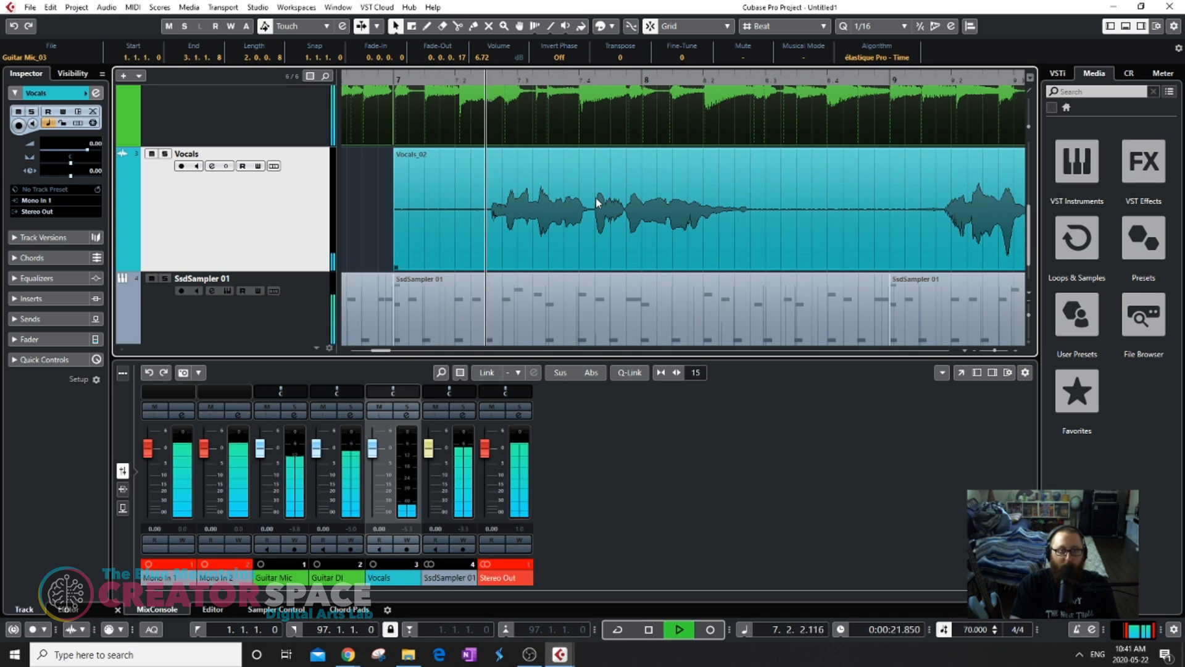
scroll(458, 206, down, 7)
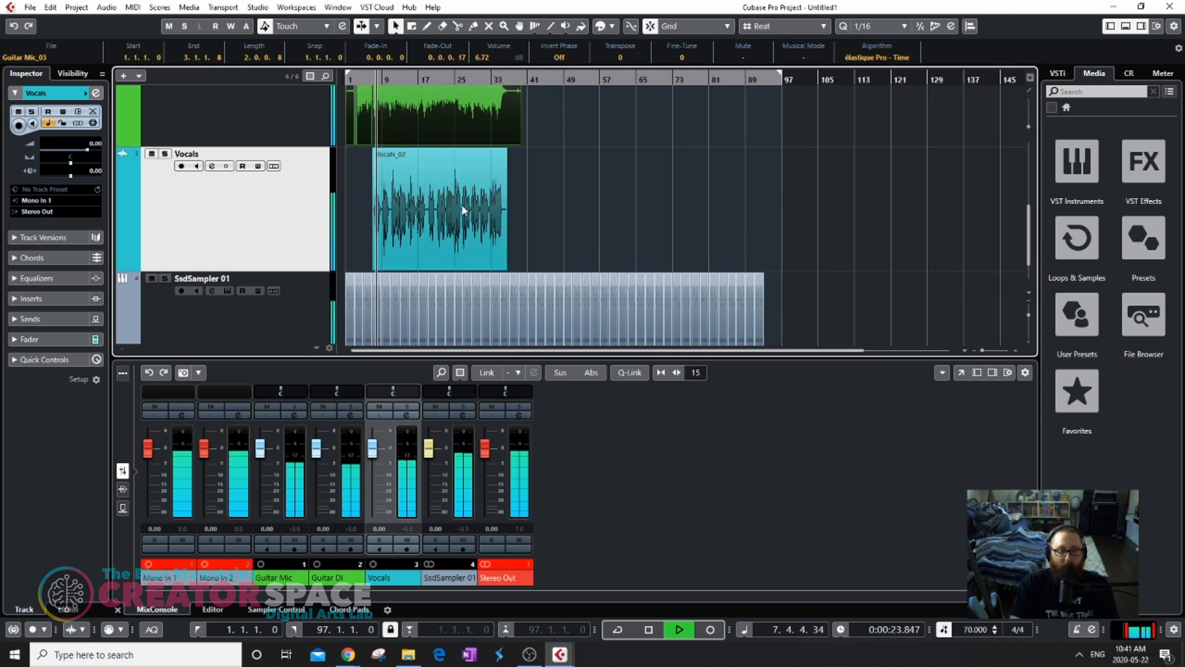
Lower the mixer faders to -3.95 for Mono In 1, -4.27 for Mono In 2 and -7.32 for SsdSampler 01.
click(147, 453)
click(148, 457)
click(207, 456)
drag(205, 452, 148, 461)
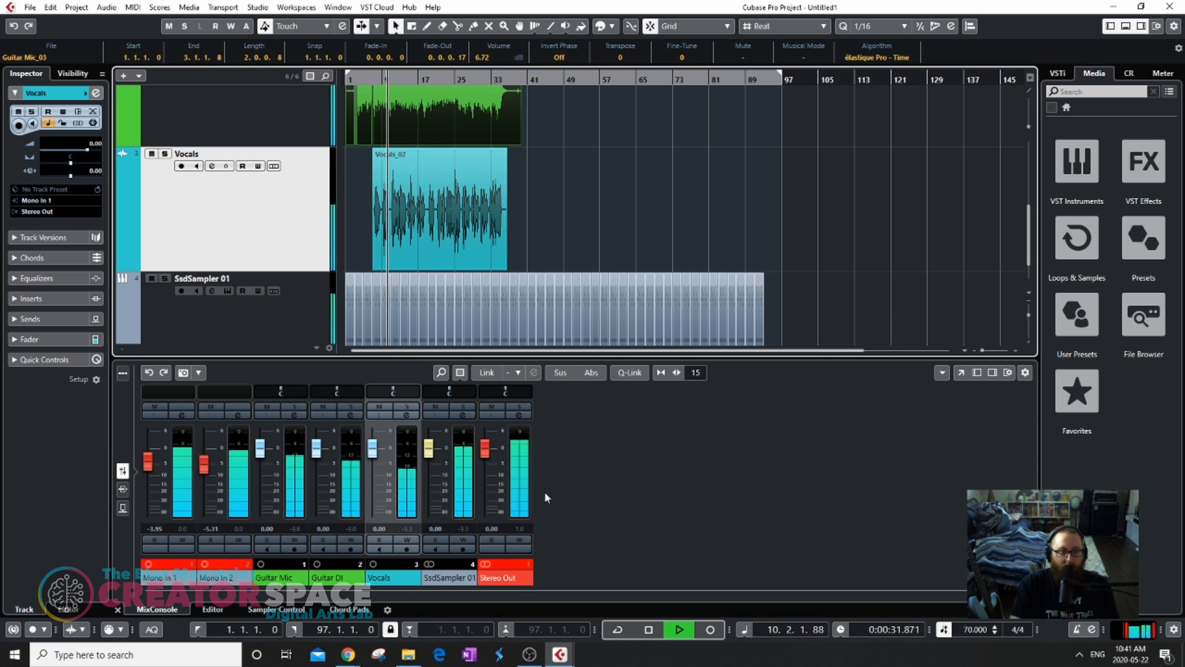
drag(428, 448, 432, 471)
drag(198, 465, 198, 462)
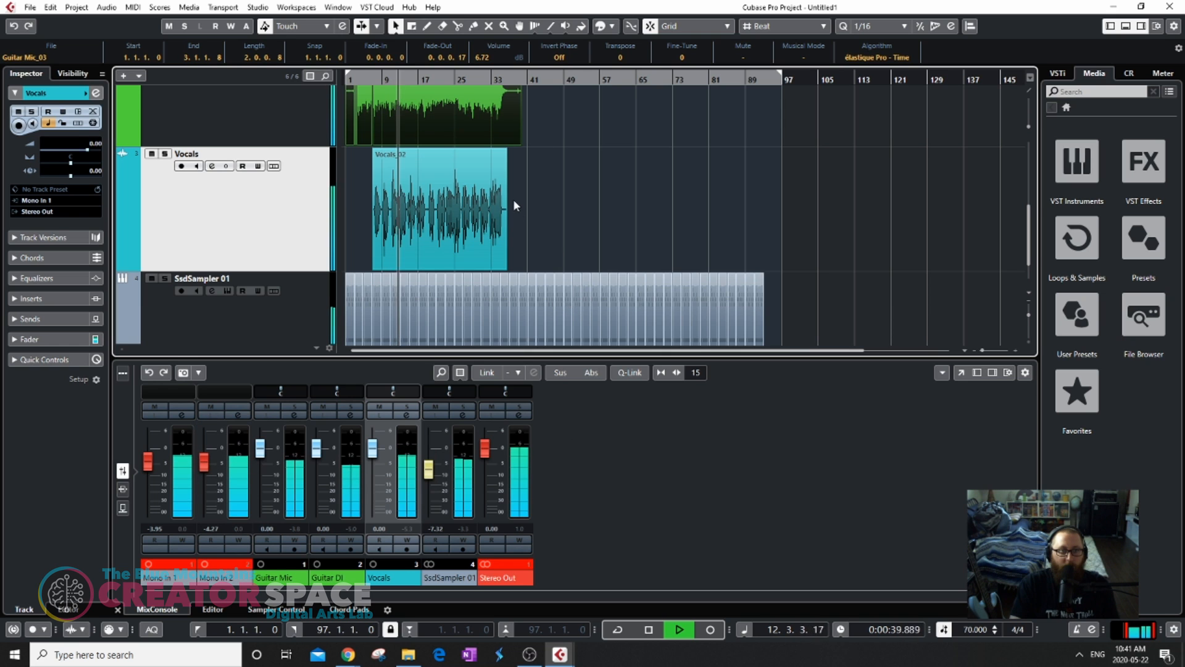
Trim the ends of the last Guitar Mic and Guitar DI events back to about bar 37.
scroll(511, 199, up, 5)
click(558, 285)
scroll(547, 266, down, 2)
drag(551, 241, 515, 176)
scroll(515, 184, up, 6)
drag(620, 296, 507, 294)
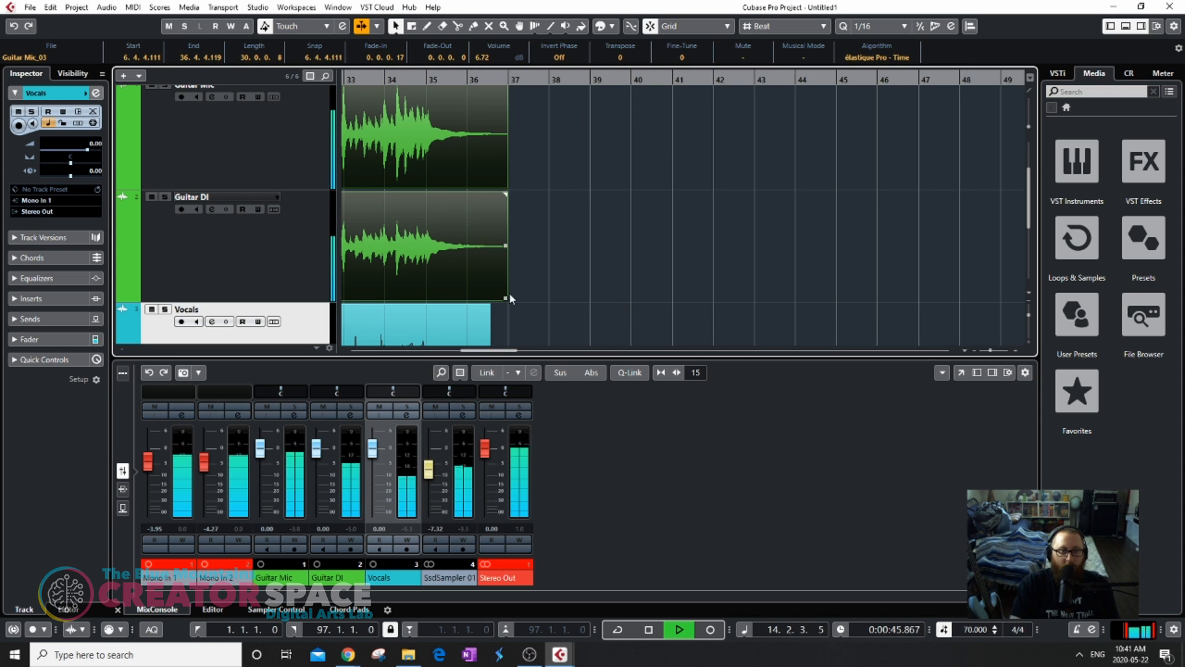
Stop playback and add a fade-out about 0.3.2.54 long to the end of both last guitar events.
key(space)
scroll(558, 283, up, 3)
drag(500, 186, 470, 188)
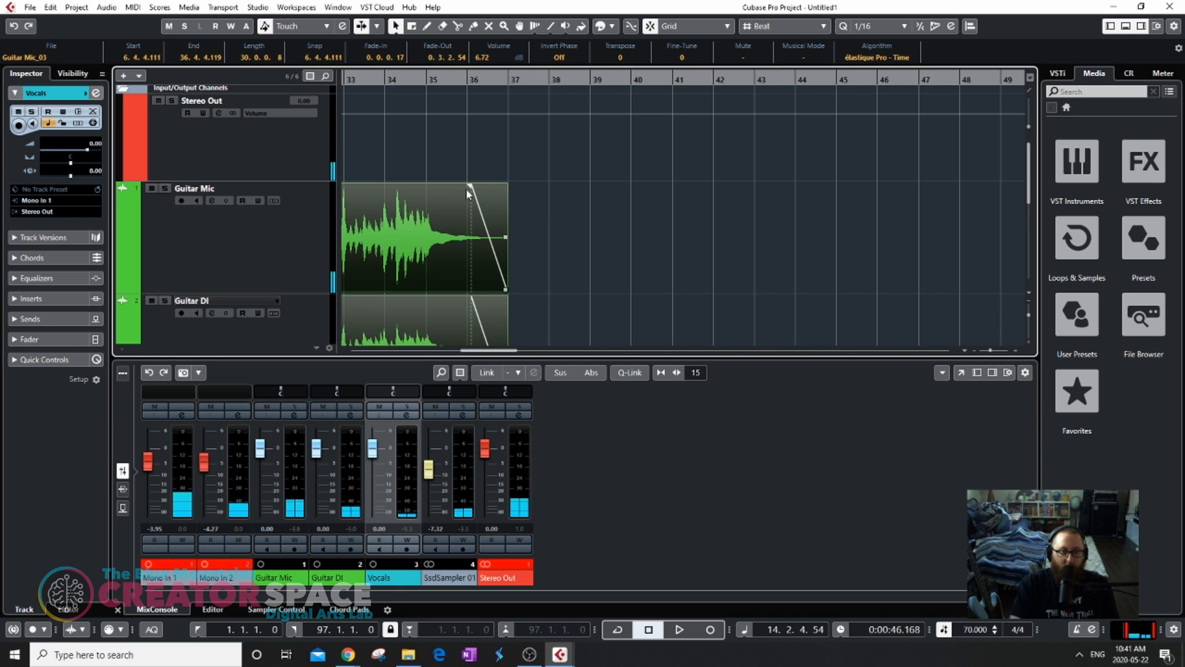
scroll(565, 232, down, 3)
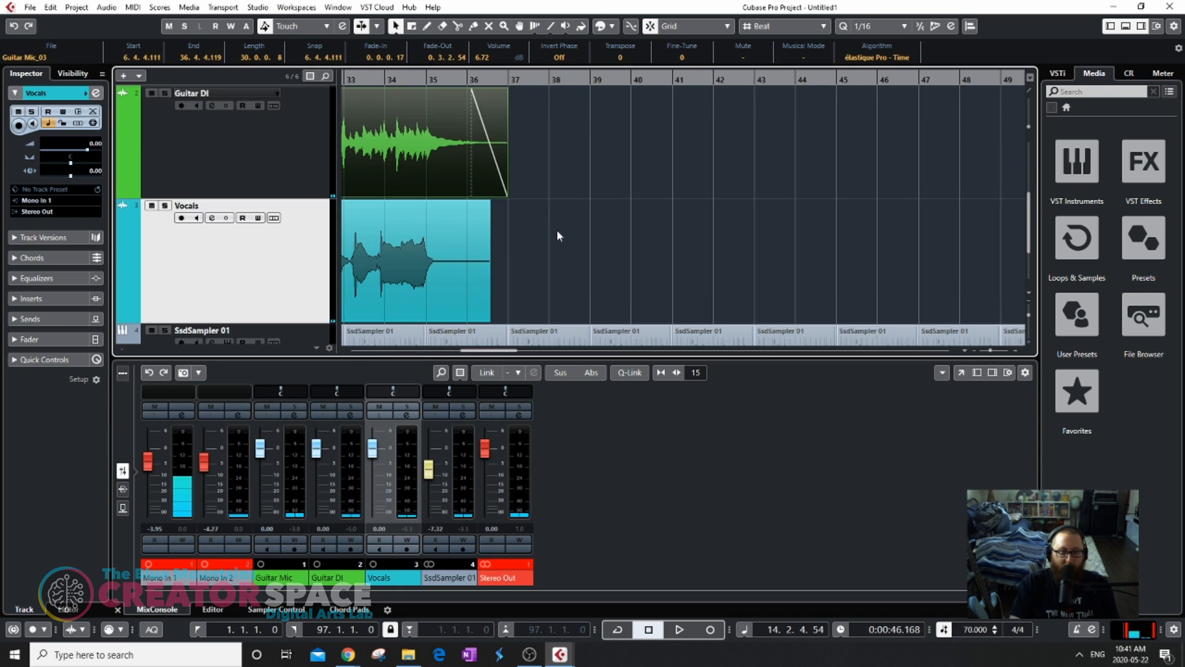
Resume playback and add a fade-out about 0.3.2.67 long to the end of the Vocals event.
key(space)
key(shift+f)
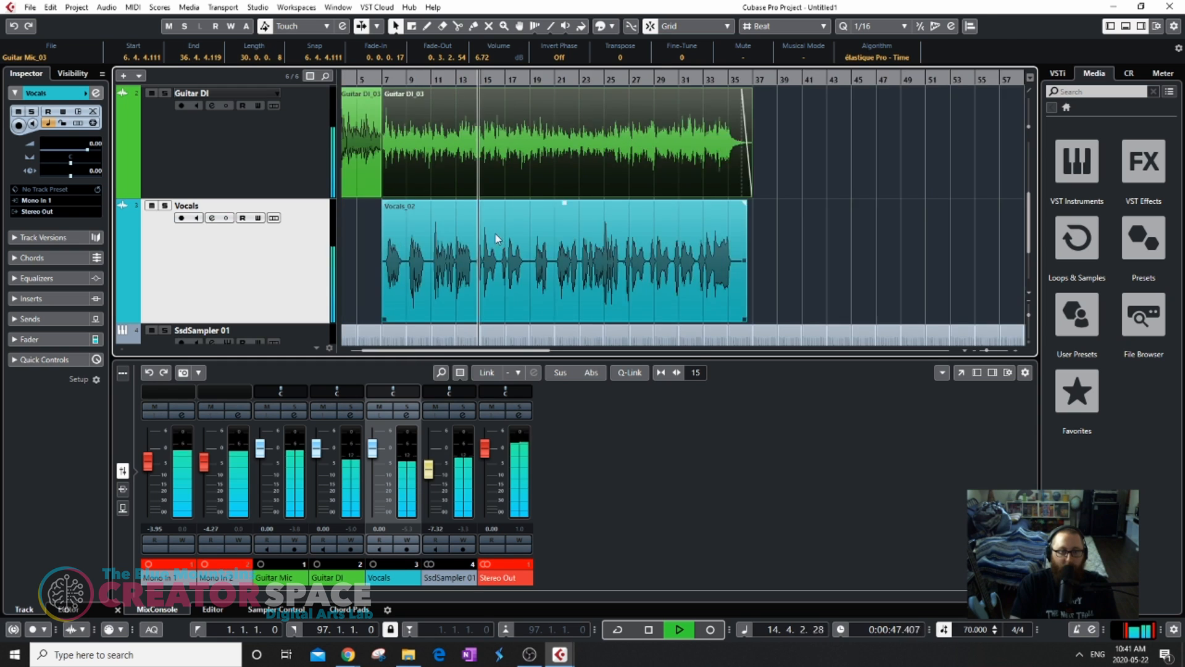
click(510, 247)
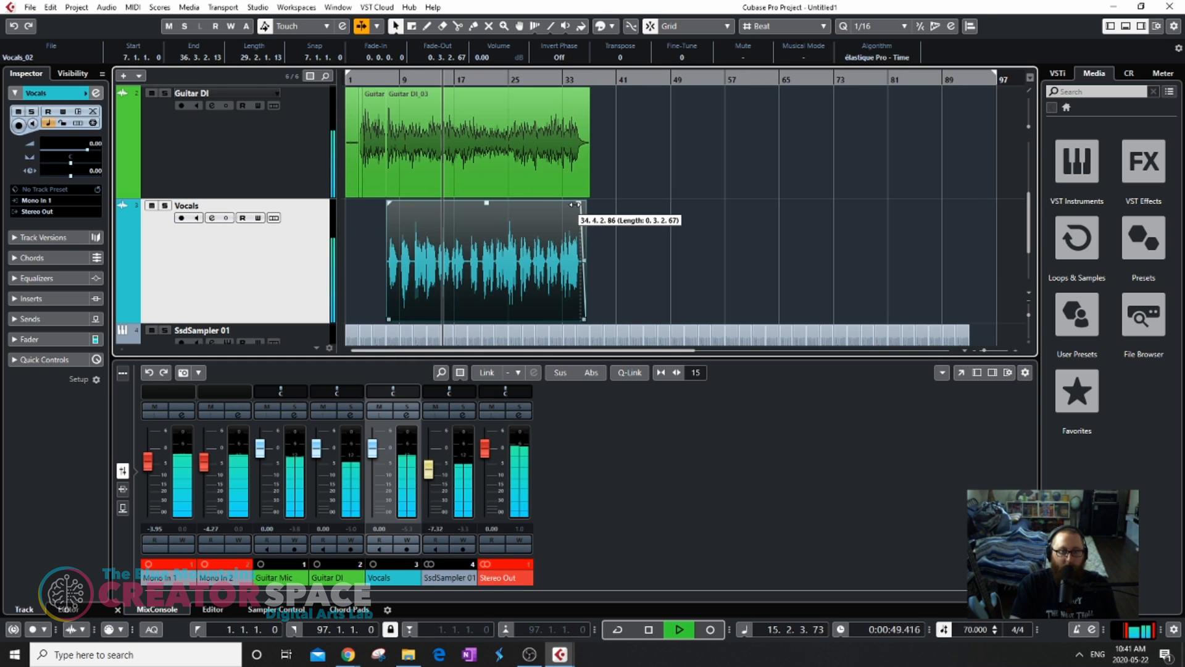
ctrl+scroll(510, 248, up, 5)
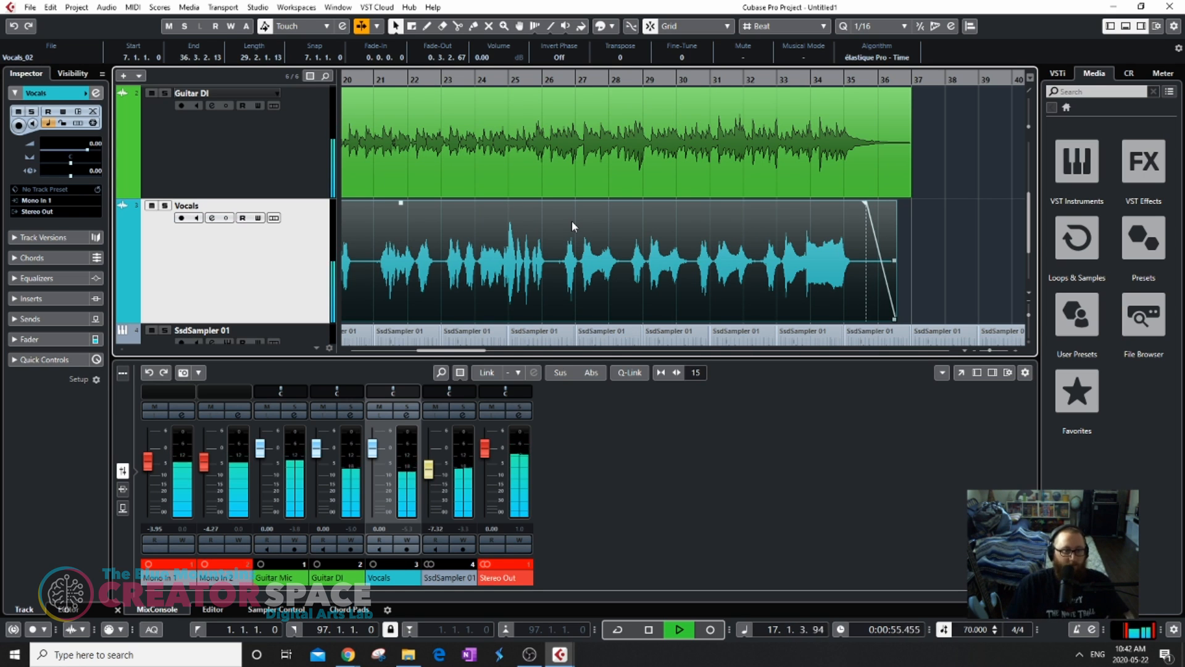
Compare the guitar sounds during playback by muting and unmuting Guitar DI, followed by Guitar Mic.
scroll(572, 220, up, 3)
click(151, 248)
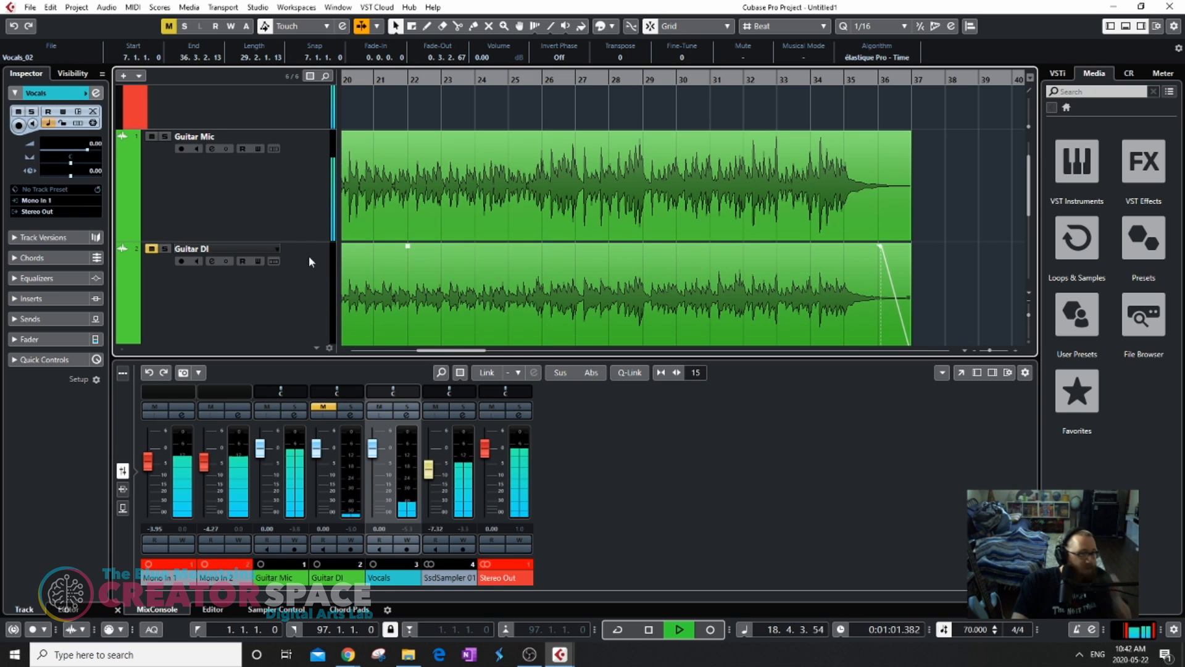
click(152, 249)
click(151, 137)
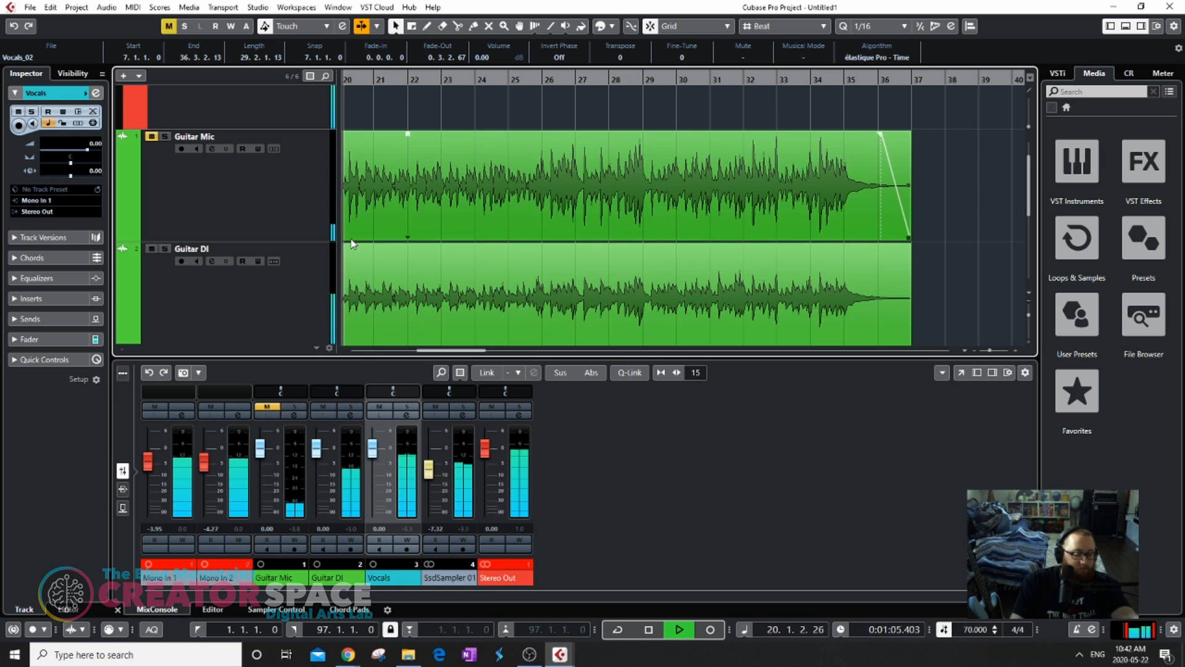
click(152, 137)
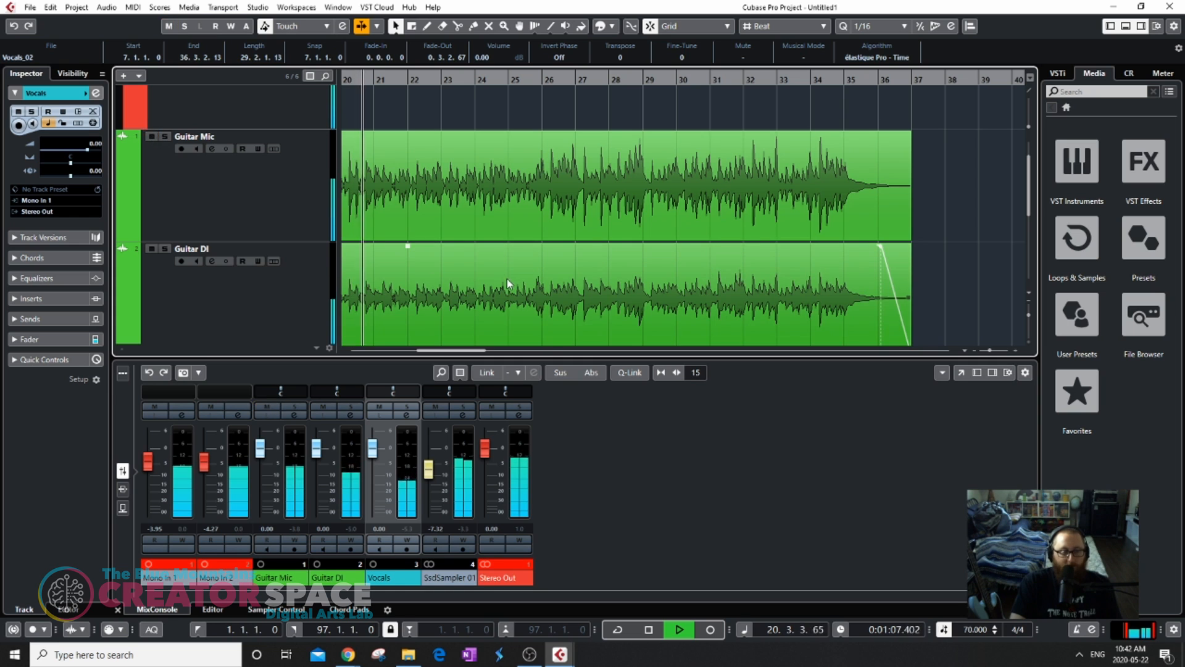
scroll(426, 244, down, 1)
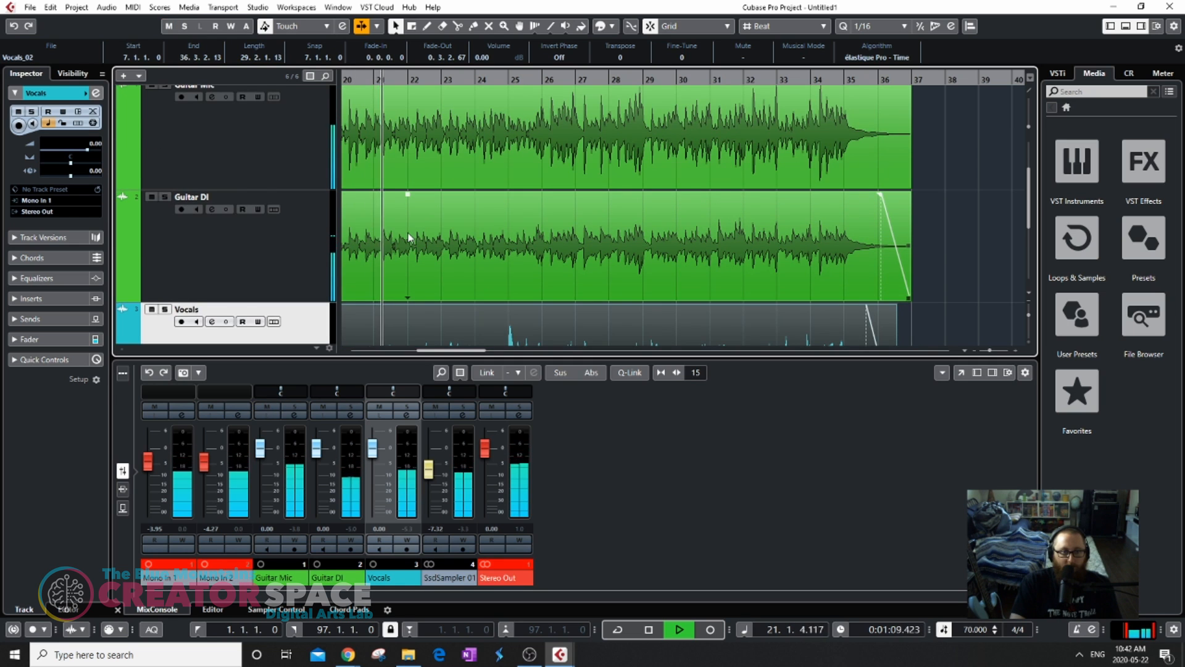
scroll(408, 238, up, 1)
ctrl+scroll(407, 242, down, 5)
scroll(409, 235, down, 1)
scroll(410, 235, up, 1)
ctrl+scroll(344, 217, down, 2)
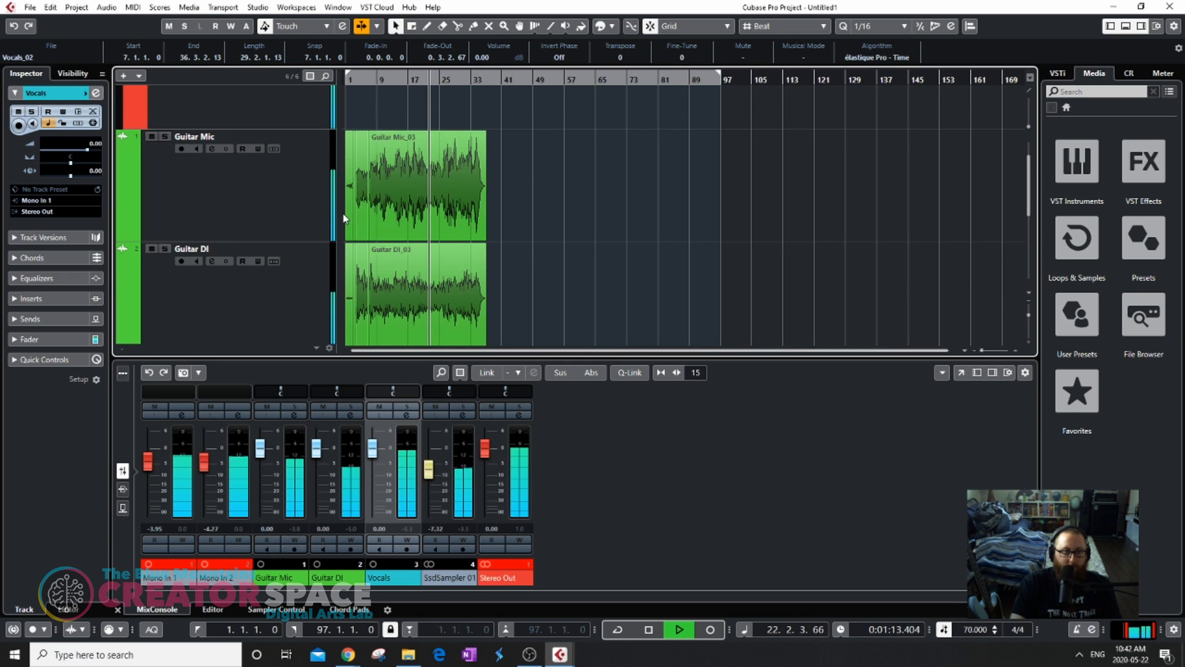
ctrl+scroll(344, 217, up, 8)
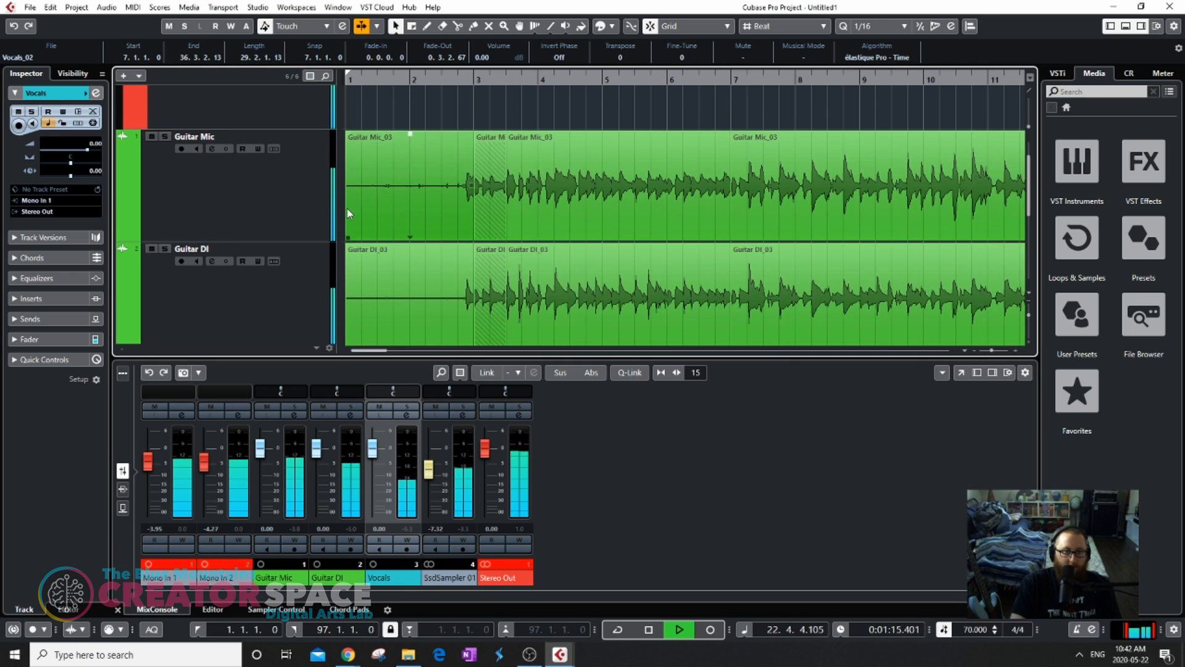
Split the first Guitar Mic and Guitar DI events at 2.4.1.0, just before the guitar starts playing.
click(367, 213)
ctrl+scroll(474, 162, up, 3)
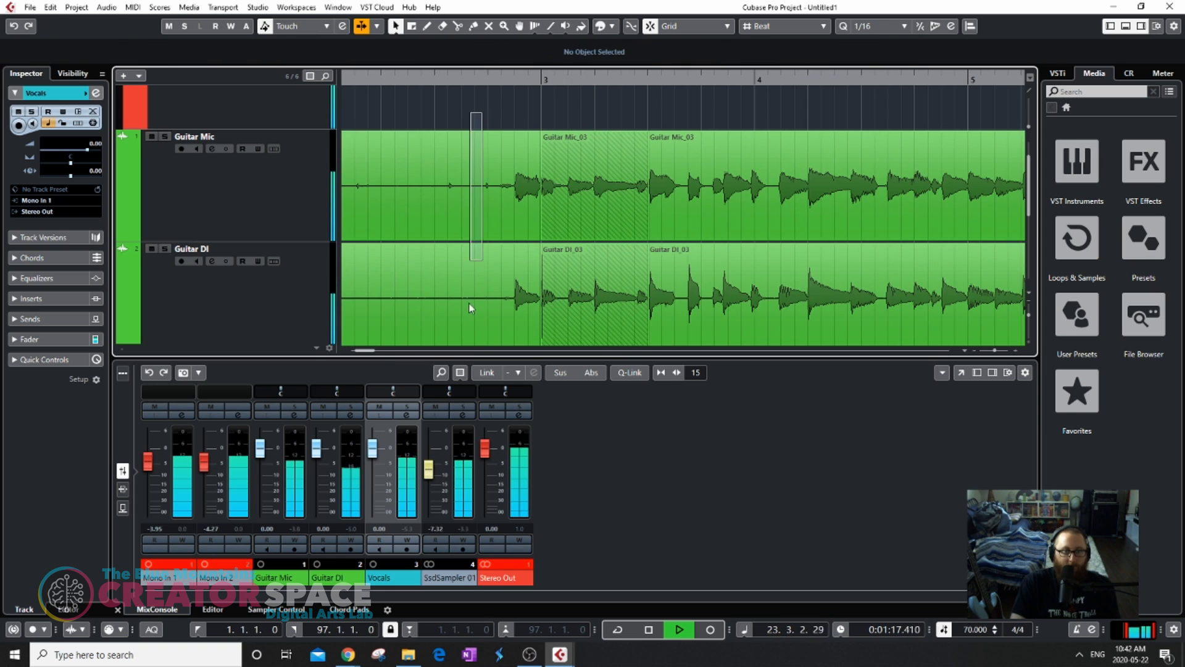
scroll(475, 235, down, 1)
key(3)
click(491, 254)
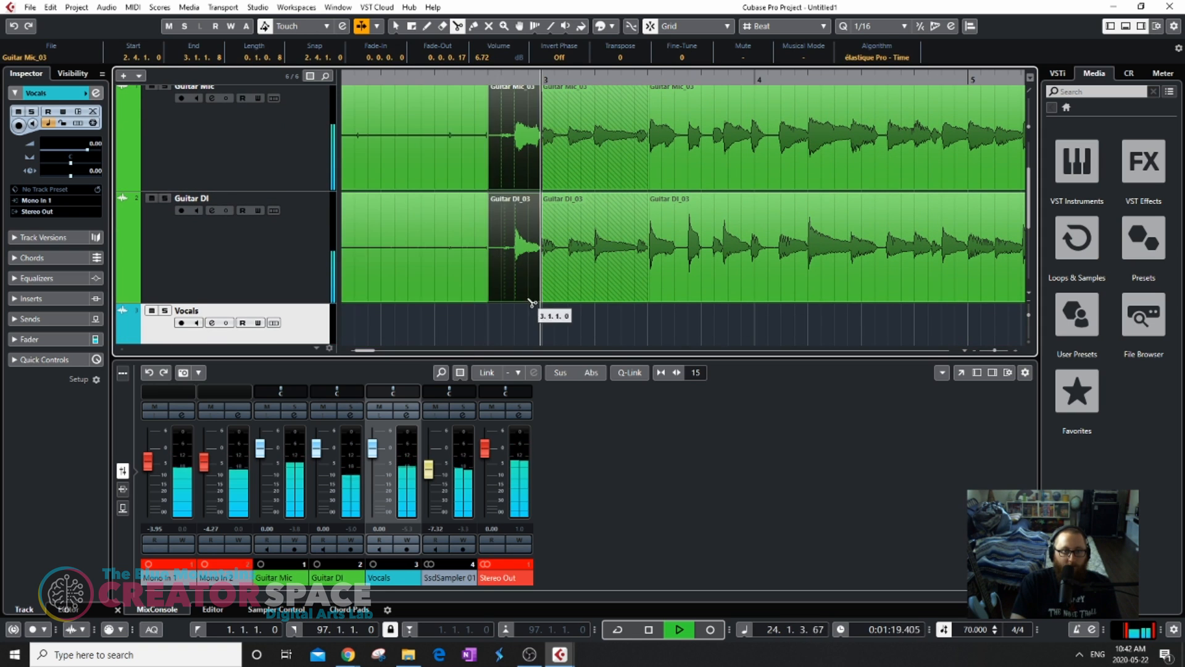
Delete the silent opening pieces of Guitar Mic and Guitar DI between bar 1 and 2.4.1.0.
ctrl+scroll(477, 290, down, 3)
key(1)
click(443, 322)
click(401, 120)
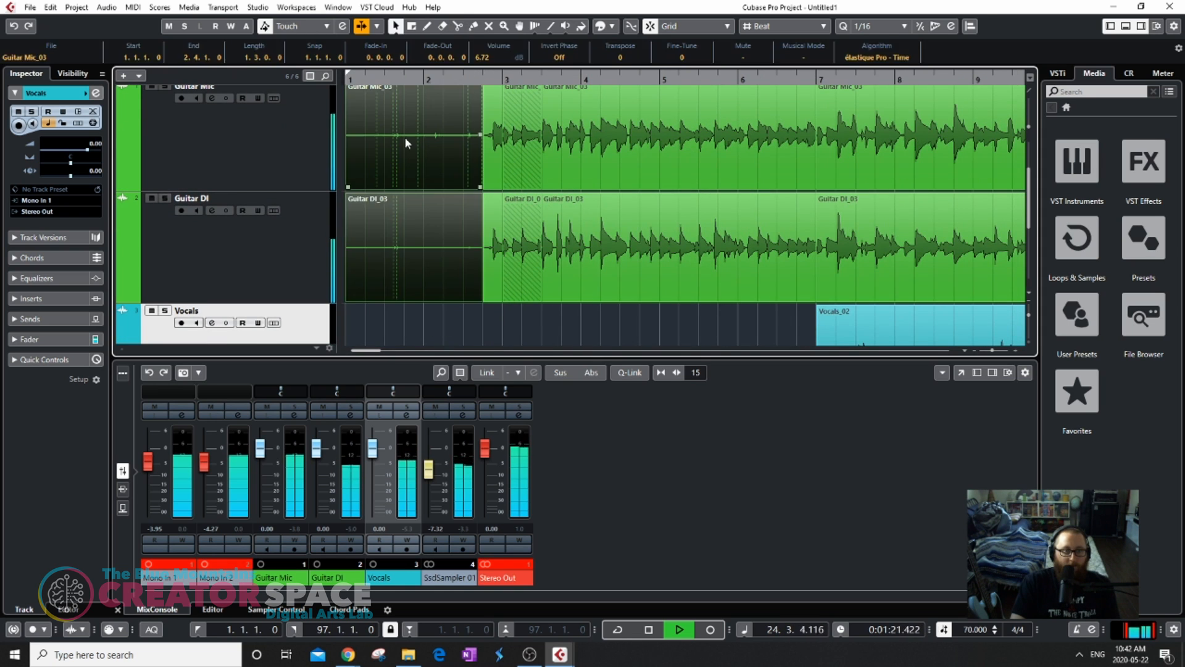
key(Delete)
Add a short fade-in to the start of the first Guitar Mic and Guitar DI events.
ctrl+scroll(421, 156, up, 4)
drag(423, 157, 468, 250)
scroll(464, 195, up, 2)
drag(445, 185, 526, 190)
Add a fade-in about 0.0.1.3 long to the start of the Vocals event.
scroll(458, 216, down, 3)
scroll(457, 216, down, 3)
scroll(561, 195, down, 2)
drag(792, 154, 814, 158)
Examine the guitar and vocal events up to their faded ends near bar 37, stopping playback.
scroll(563, 204, down, 8)
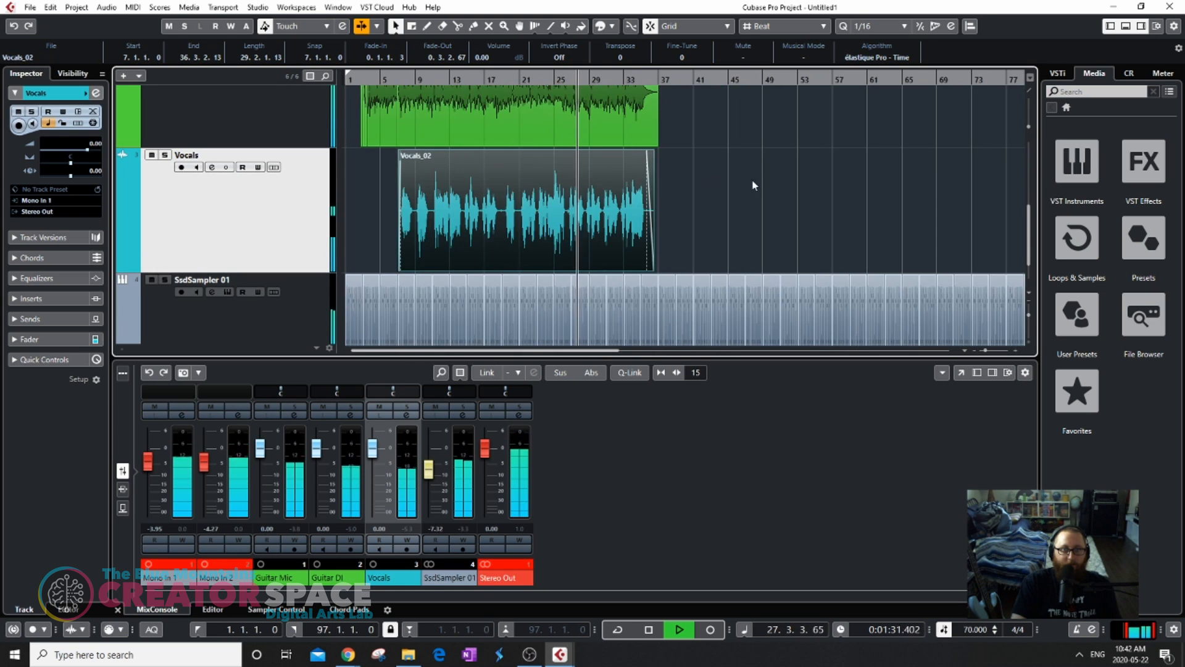
scroll(734, 166, down, 1)
scroll(679, 153, up, 2)
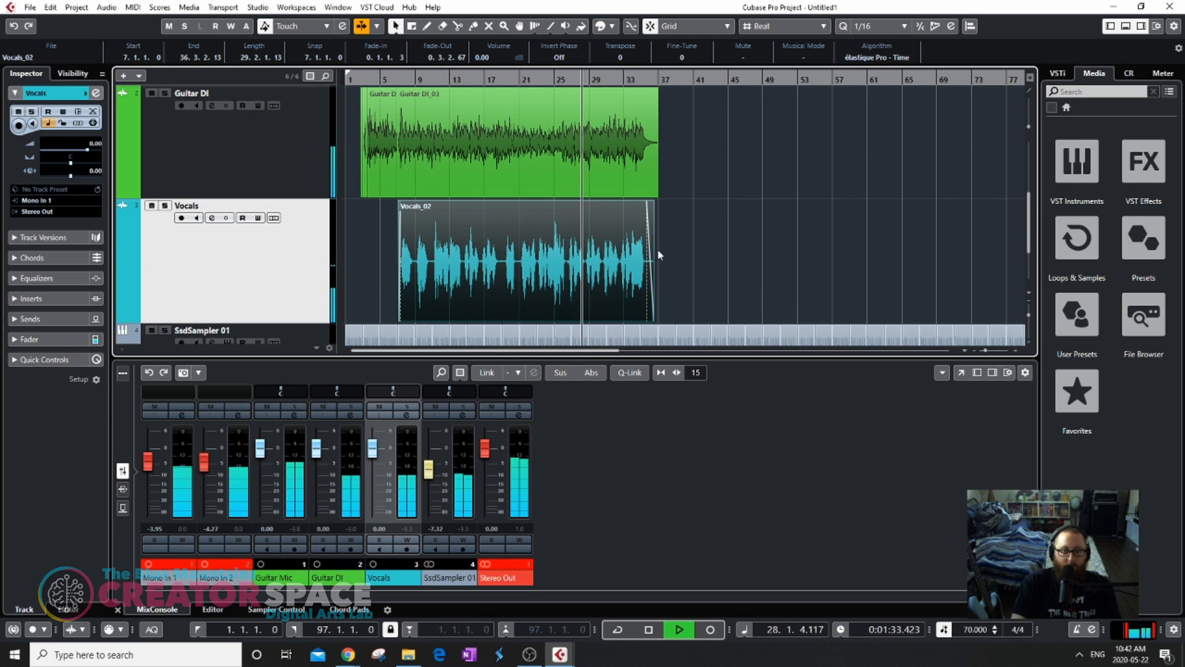
scroll(663, 252, up, 2)
key(space)
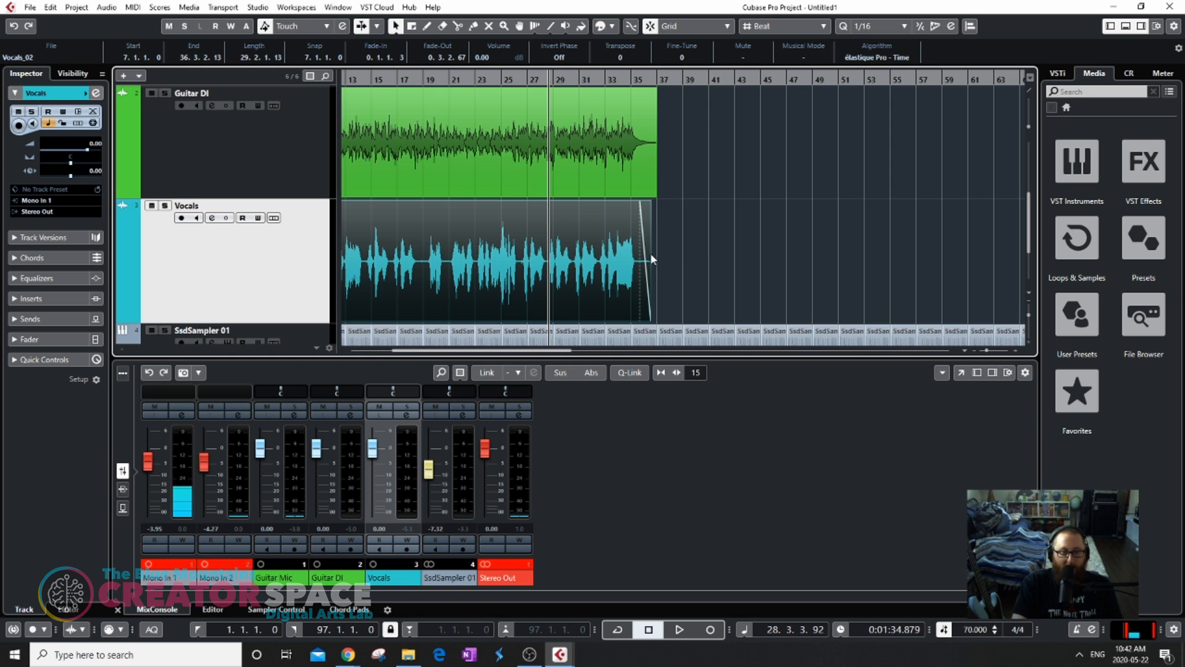
scroll(696, 251, up, 4)
scroll(691, 250, down, 3)
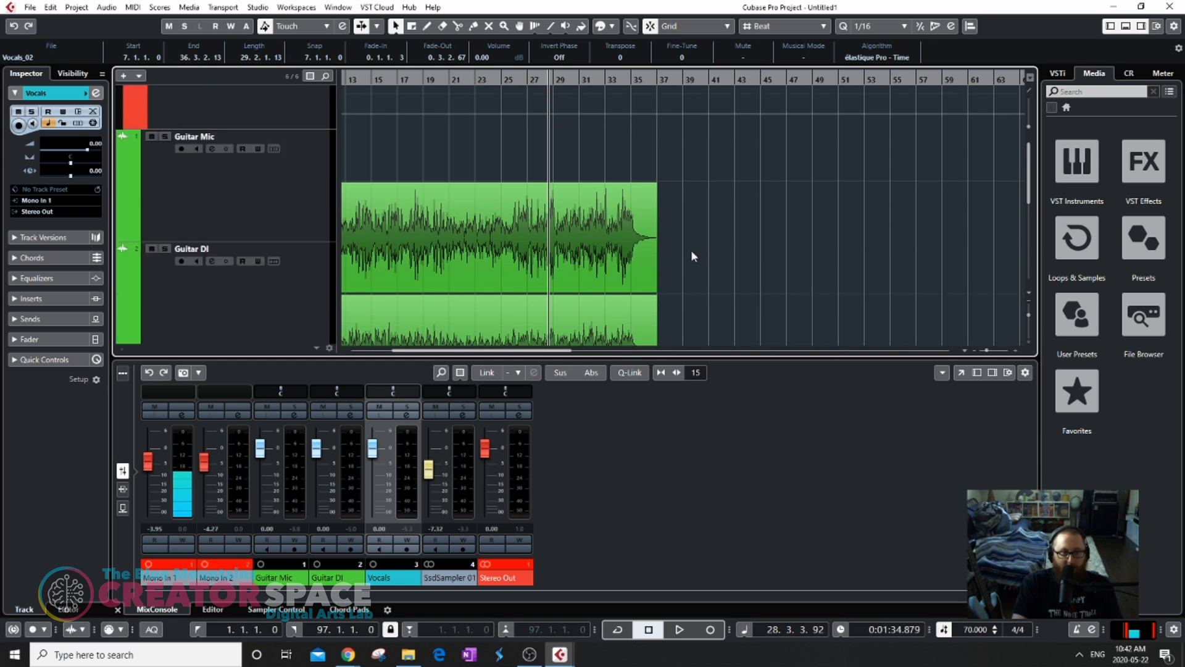
scroll(679, 260, up, 1)
scroll(680, 260, down, 1)
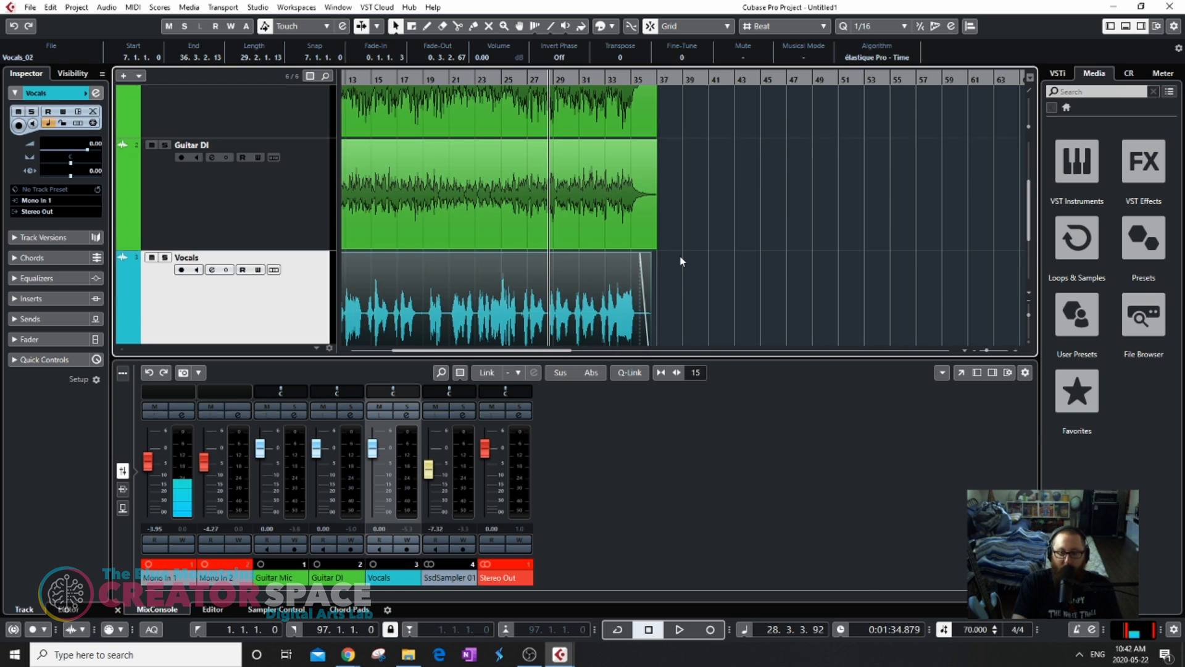